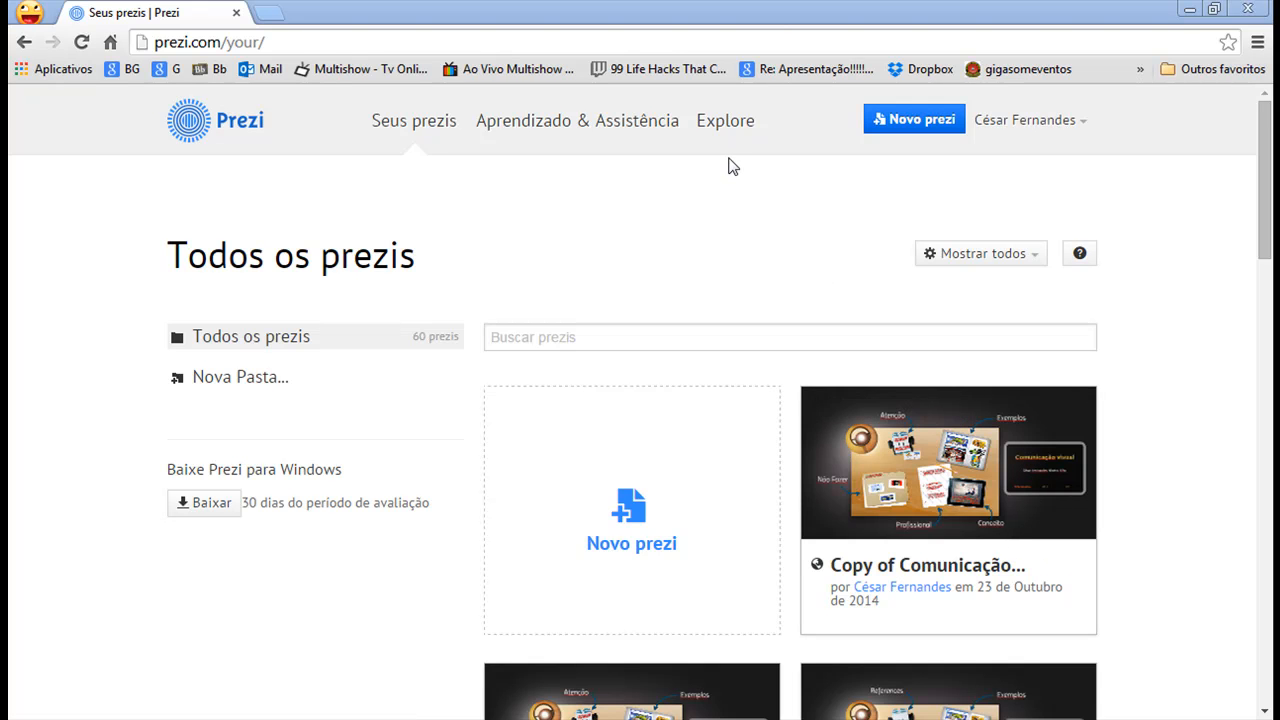
Open the Explore page and browse the staff picks for a prezi marked "Reutilizável"
{"action": "left_click", "coordinate": [728, 122]}
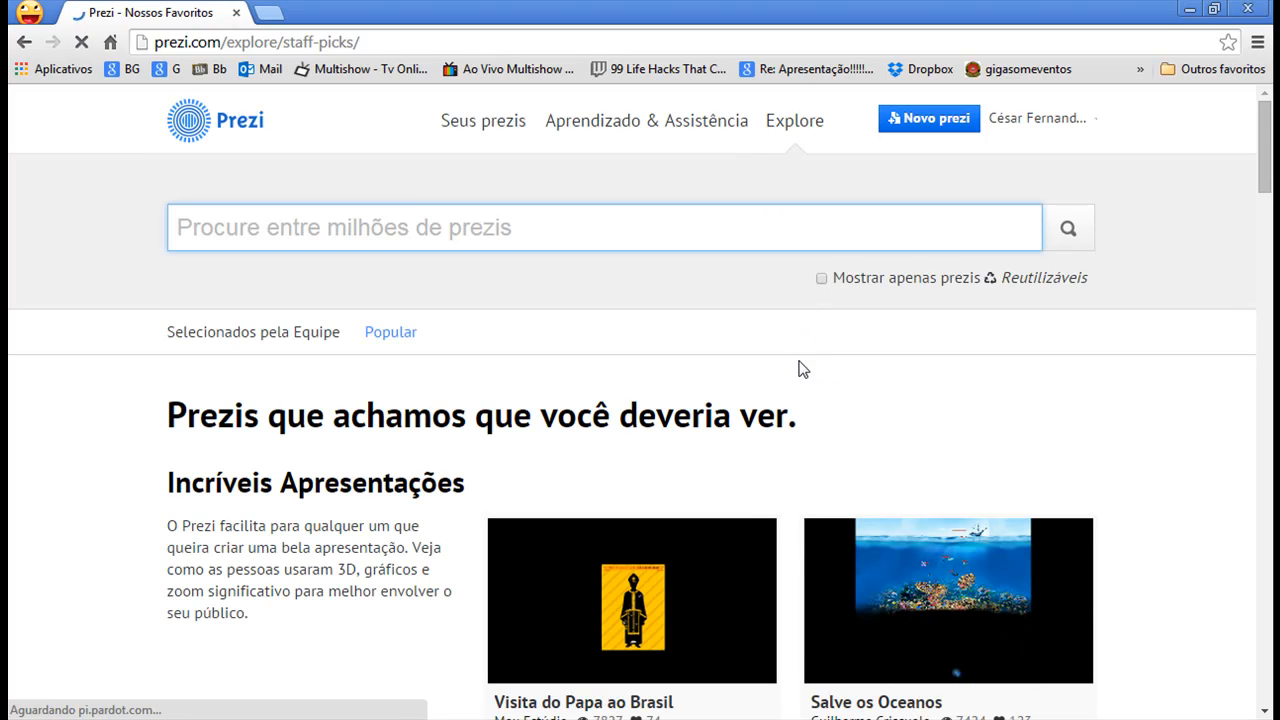
{"action": "scroll", "coordinate": [803, 369], "scroll_direction": "down", "scroll_amount": 2}
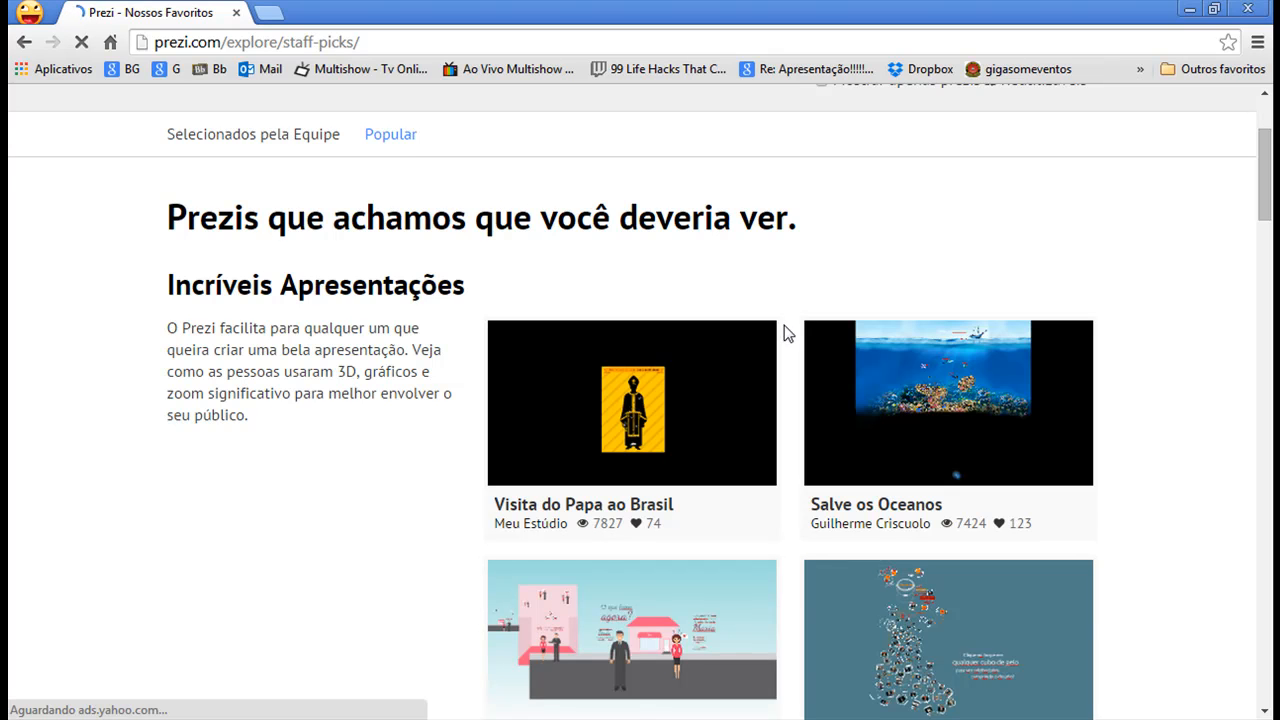
{"action": "scroll", "coordinate": [778, 331], "scroll_direction": "down", "scroll_amount": 1}
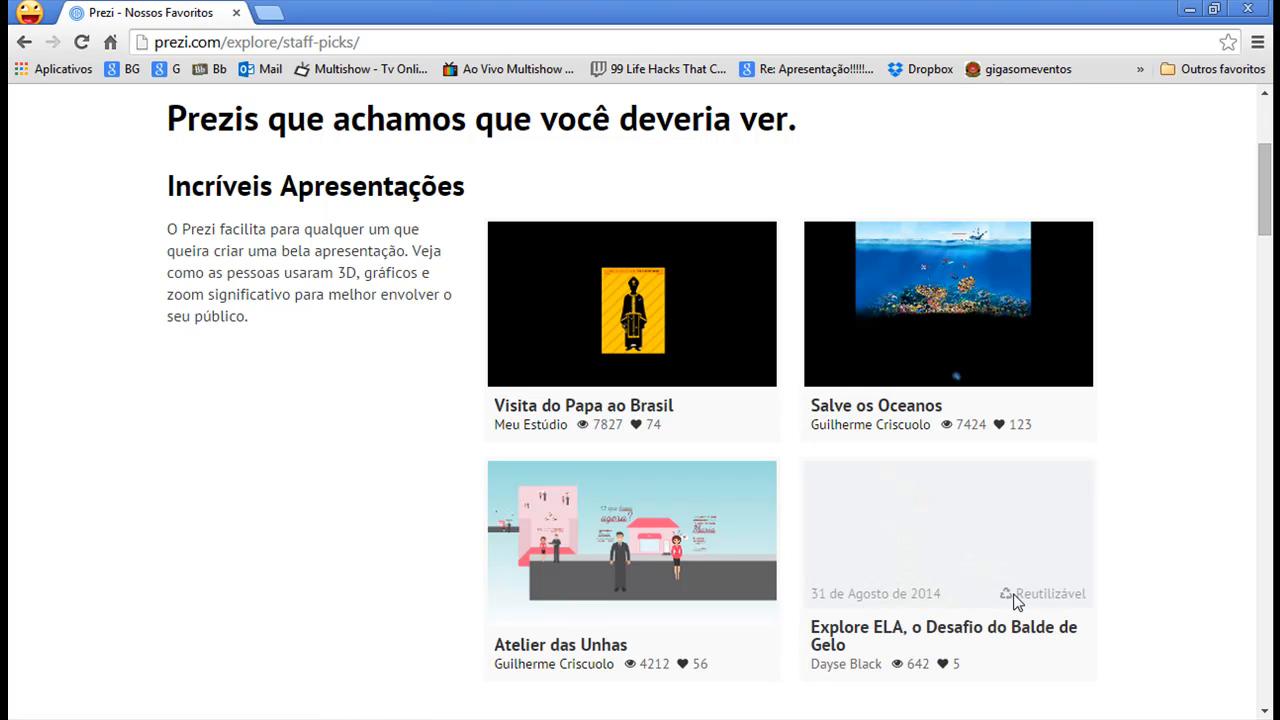
{"action": "left_click_drag", "start_coordinate": [1017, 593], "coordinate": [1094, 593]}
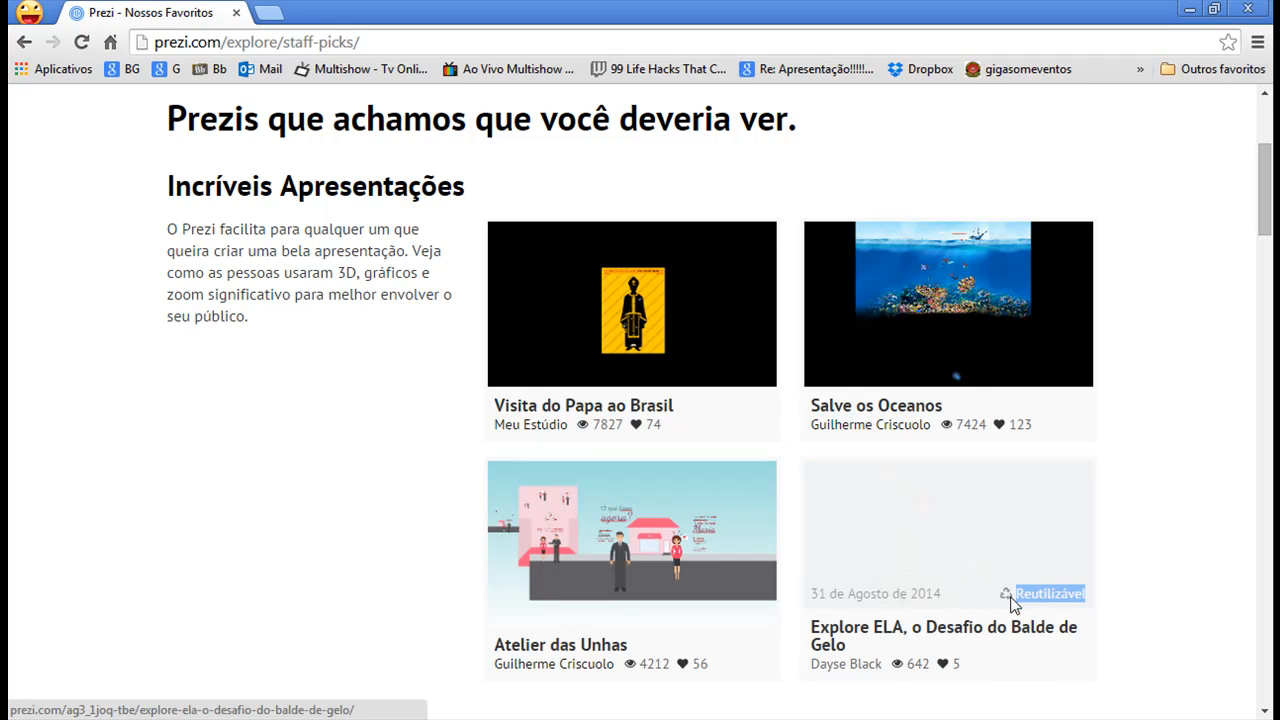
Open the reusable prezi "Conquistando o TER através do SER" under Vitrine de negócios and create a copy of it
{"action": "scroll", "coordinate": [1166, 477], "scroll_direction": "down", "scroll_amount": 5}
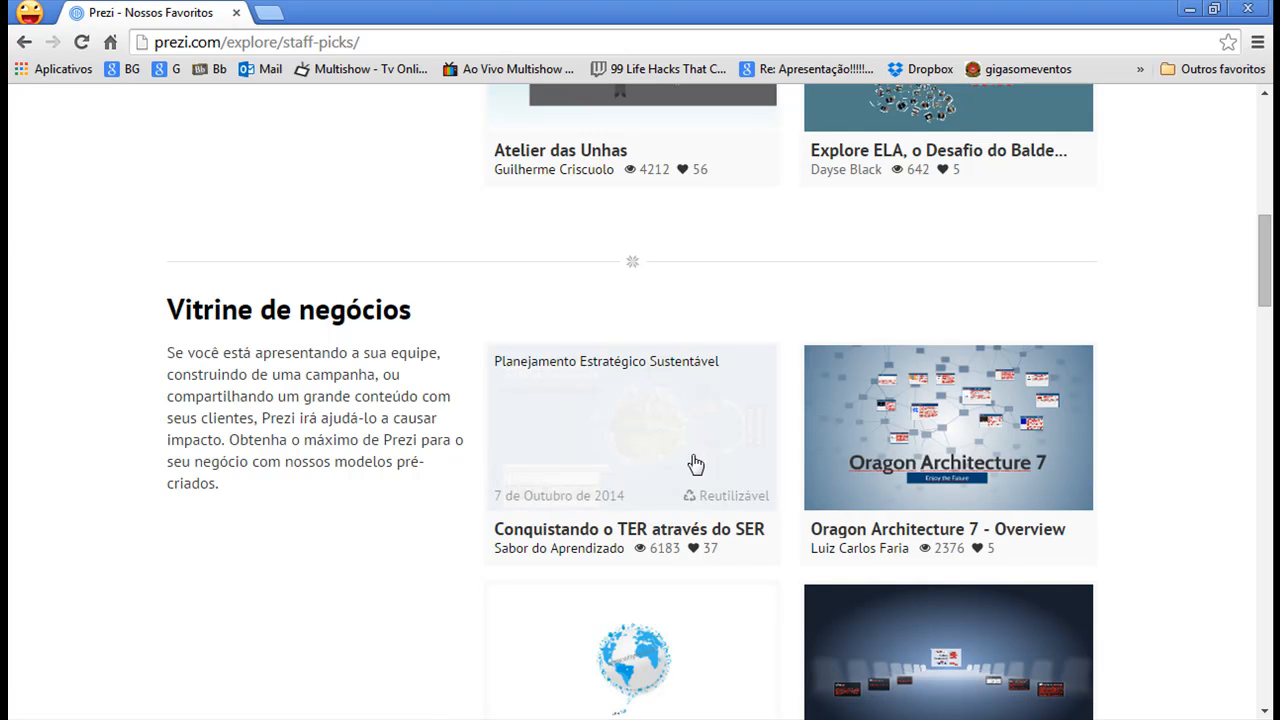
{"action": "left_click_drag", "start_coordinate": [698, 494], "coordinate": [764, 496]}
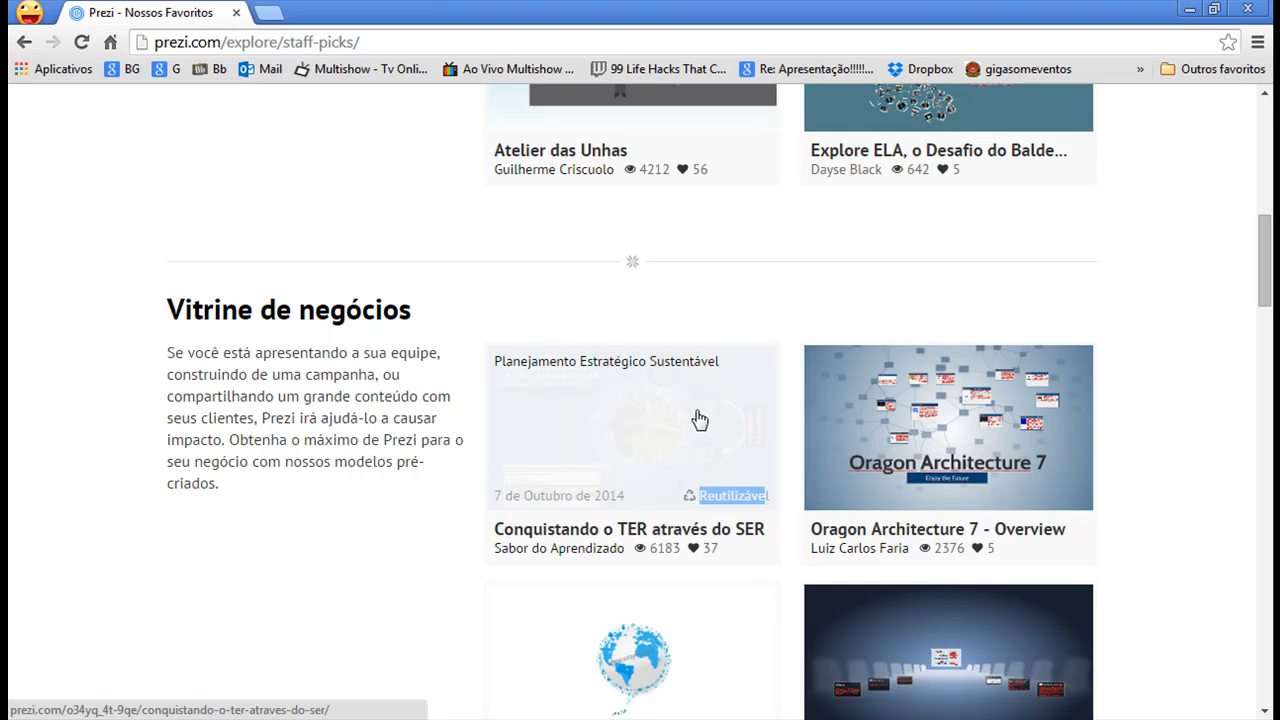
{"action": "left_click", "coordinate": [660, 386]}
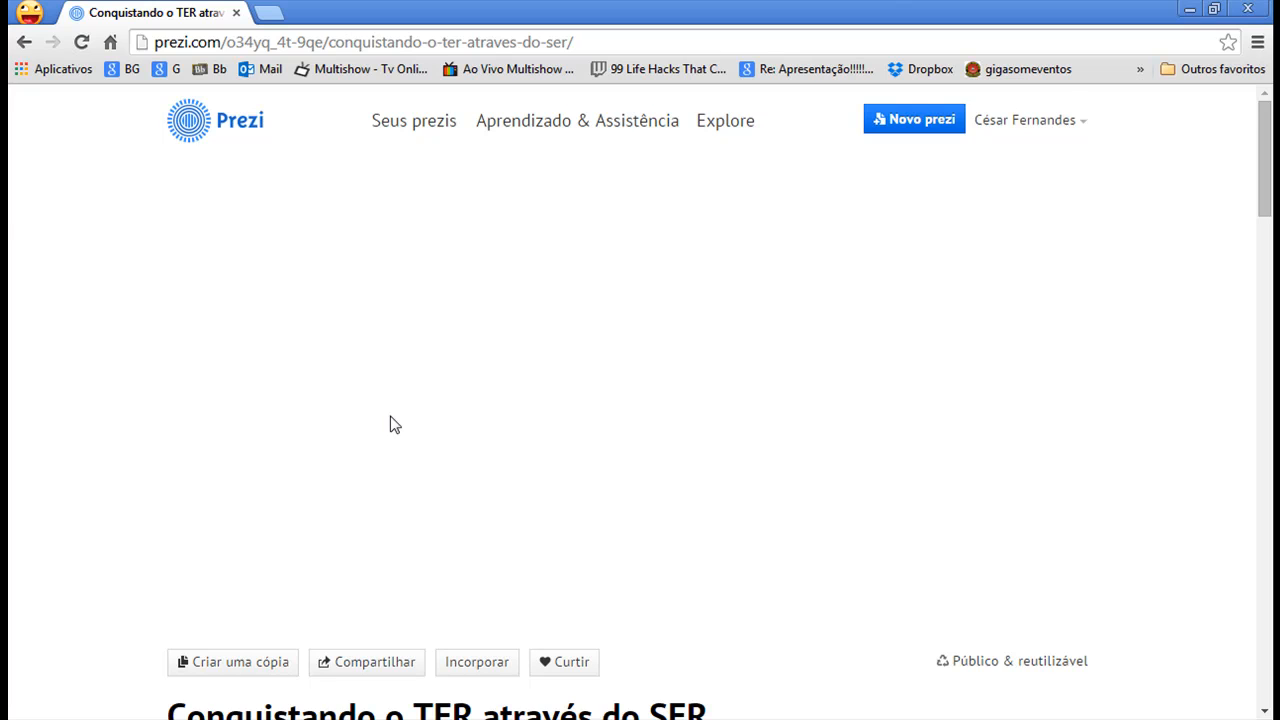
{"action": "scroll", "coordinate": [287, 486], "scroll_direction": "down", "scroll_amount": 1}
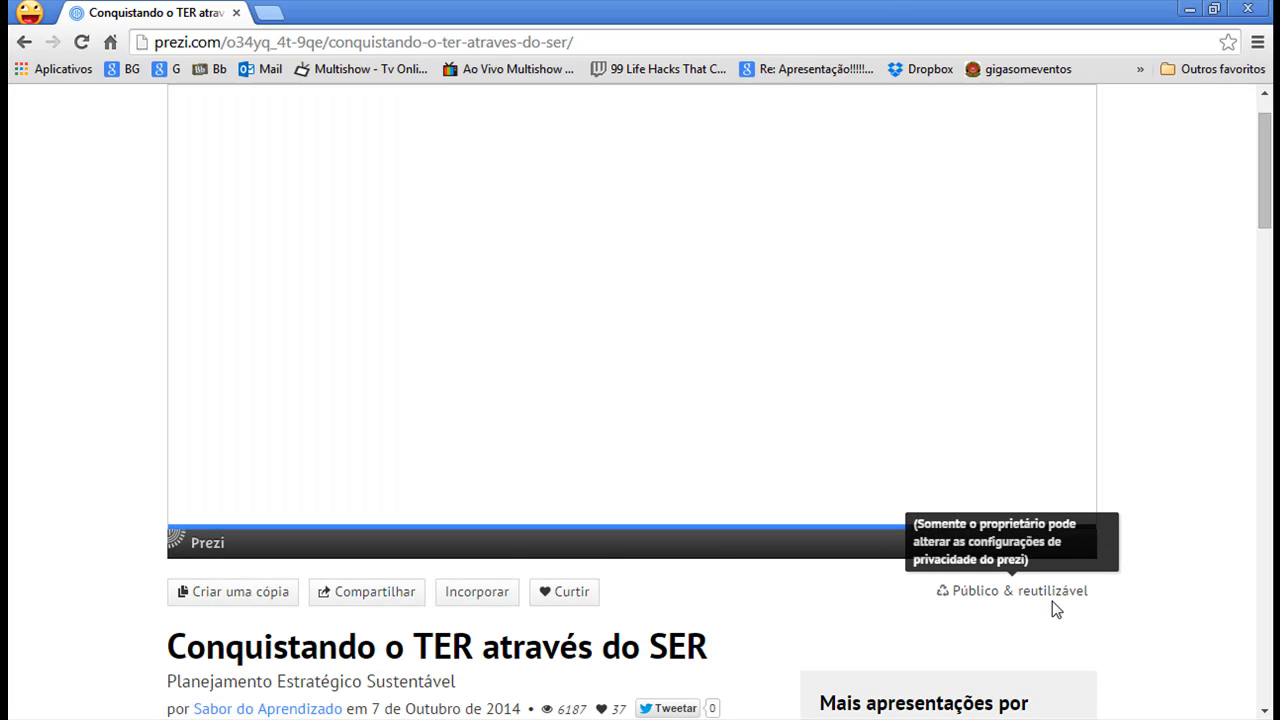
{"action": "left_click", "coordinate": [260, 592]}
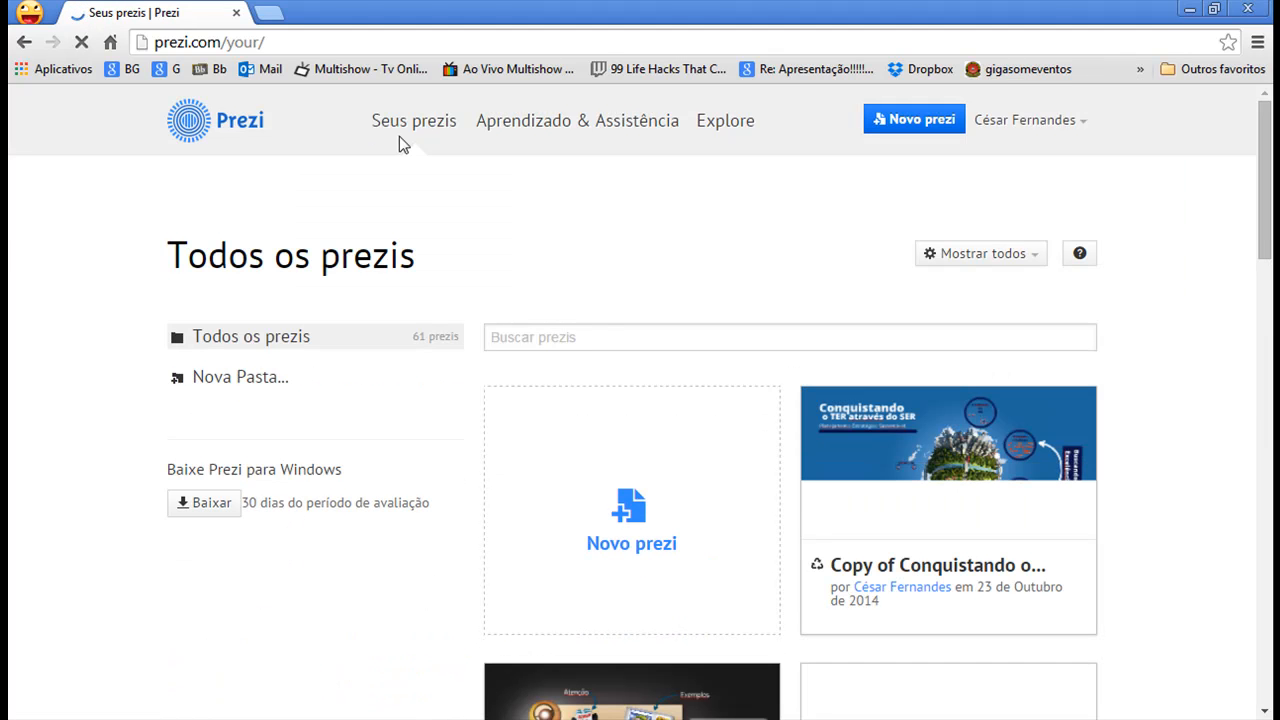
Open the copy of "Conquistando o TER através do SER" for editing from your own prezis
{"action": "mouse_move", "coordinate": [1040, 490]}
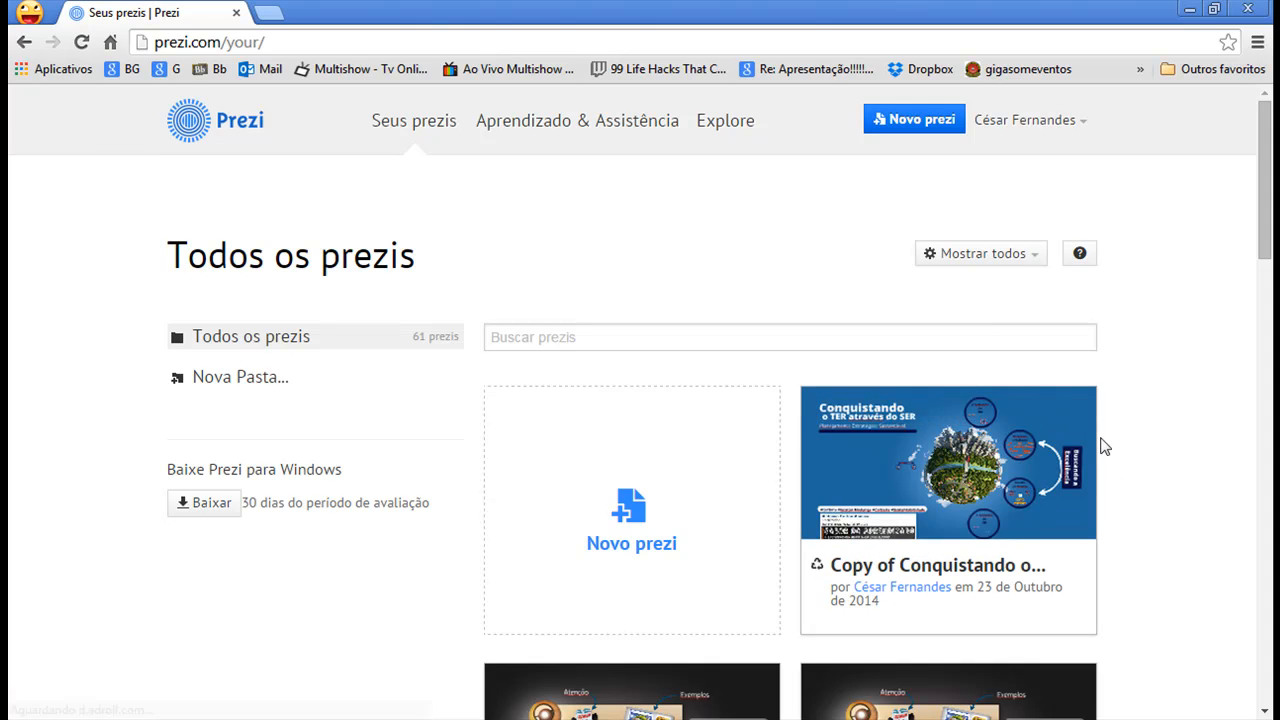
{"action": "mouse_move", "coordinate": [990, 468]}
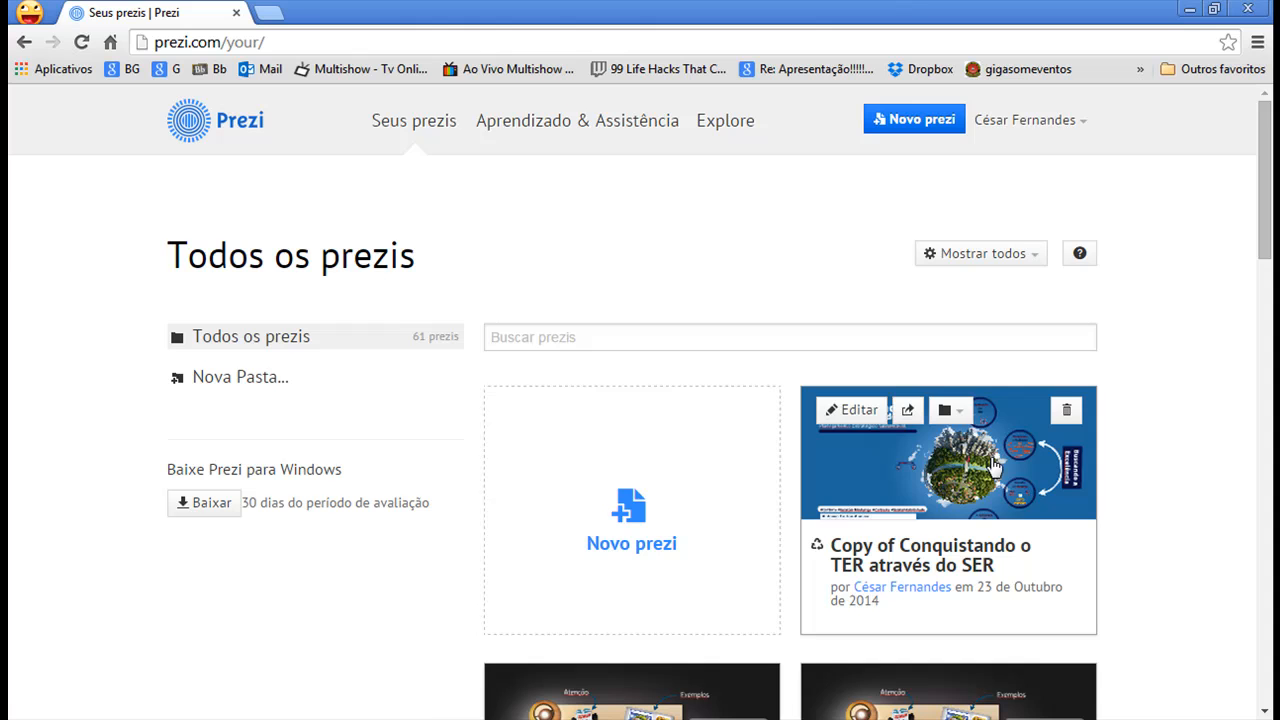
{"action": "left_click", "coordinate": [856, 410]}
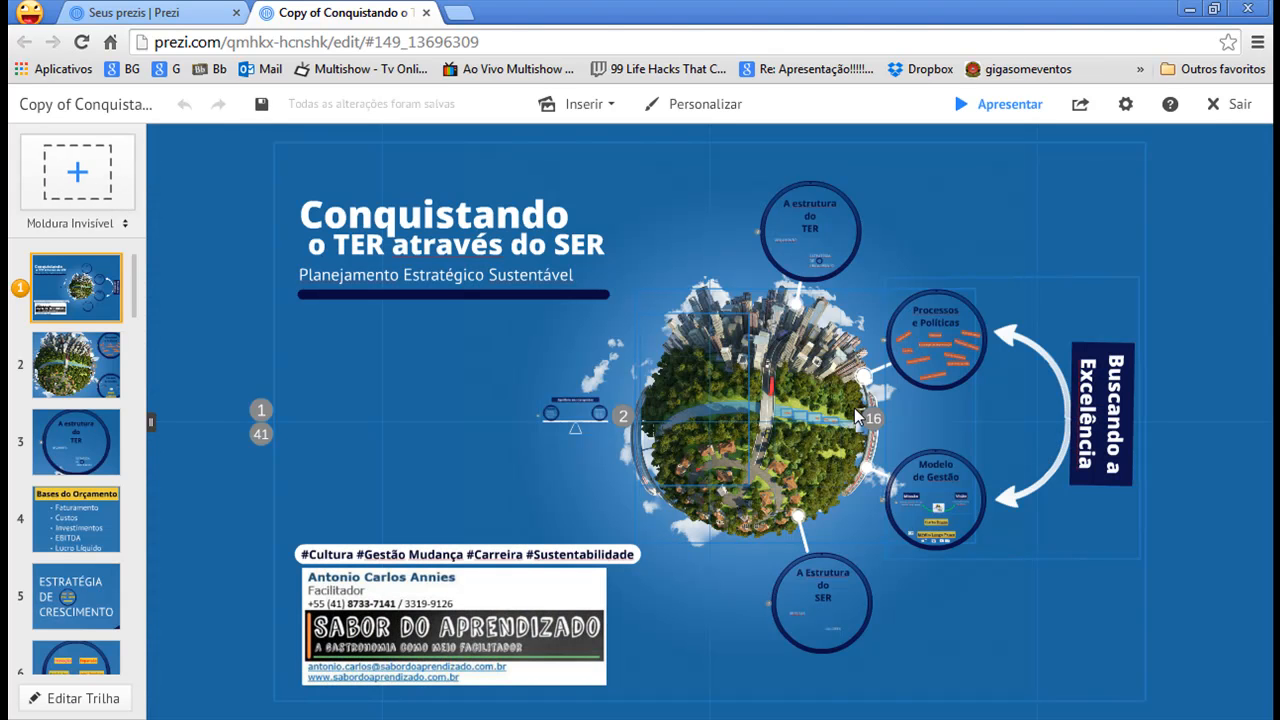
Replace the title text "Conquistando" on the canvas with the presenter's first name
{"action": "left_click", "coordinate": [503, 222]}
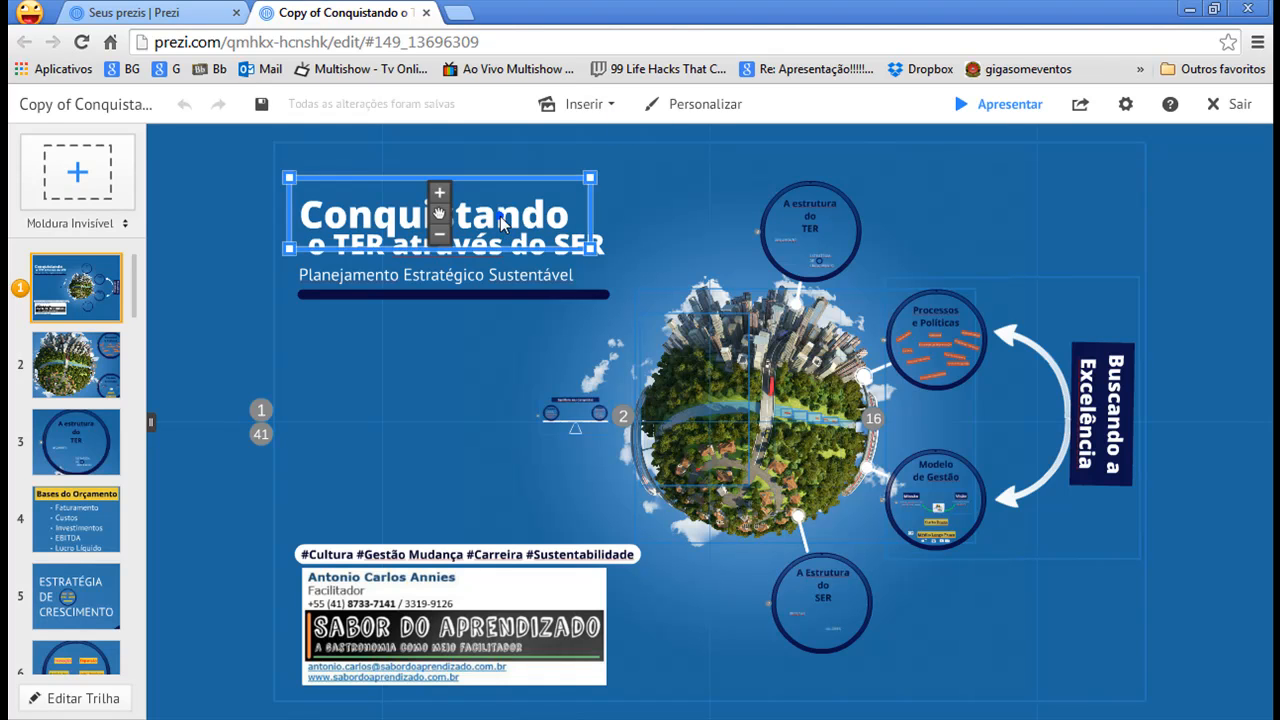
{"action": "double_click", "coordinate": [514, 217]}
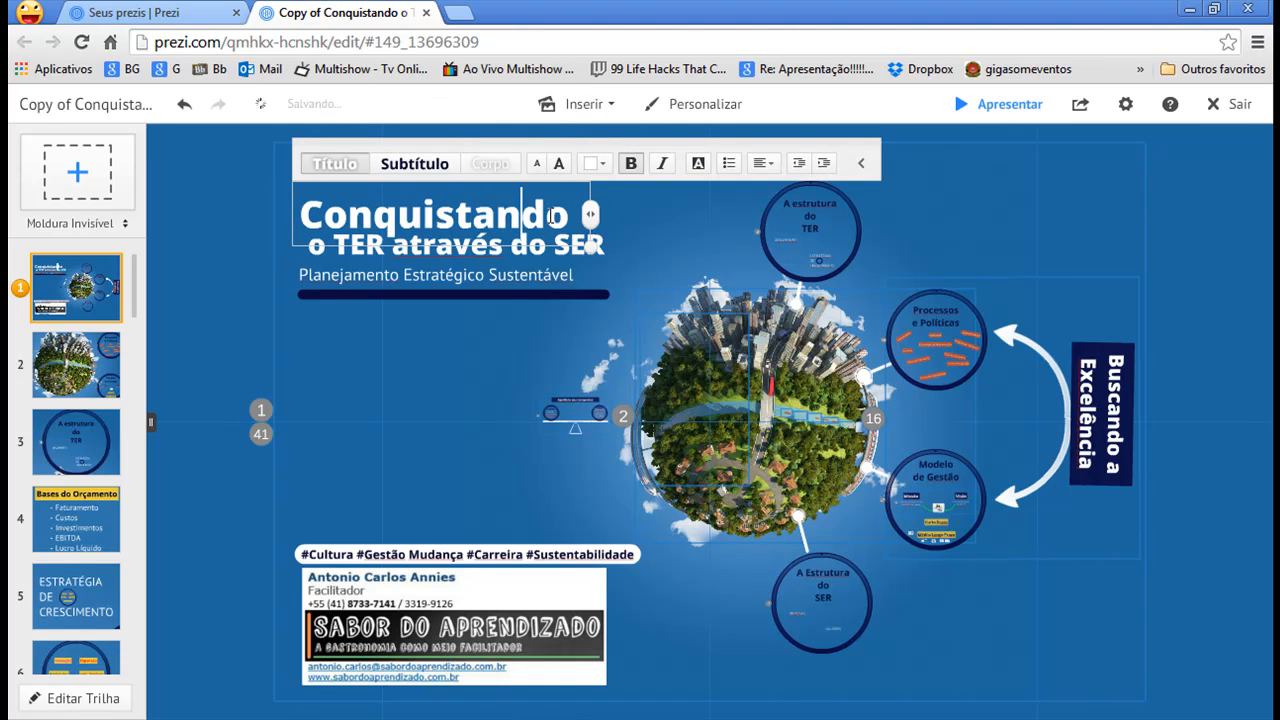
{"action": "left_click_drag", "start_coordinate": [566, 217], "coordinate": [293, 220]}
{"action": "type", "text": "César"}
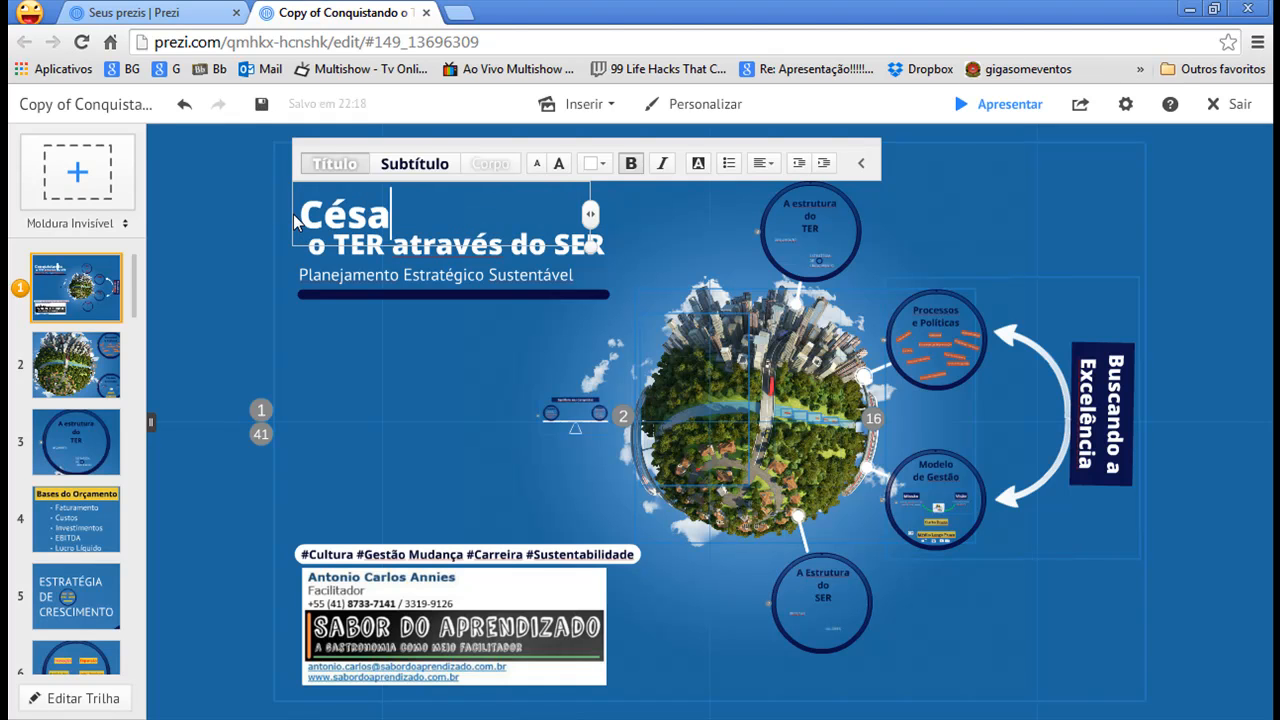
{"action": "left_click", "coordinate": [240, 201]}
Zoom in on the lower circles and select the "A Estrutura do SER" heading and the full "Modelo de Gestão" heading text
{"action": "left_click", "coordinate": [805, 403]}
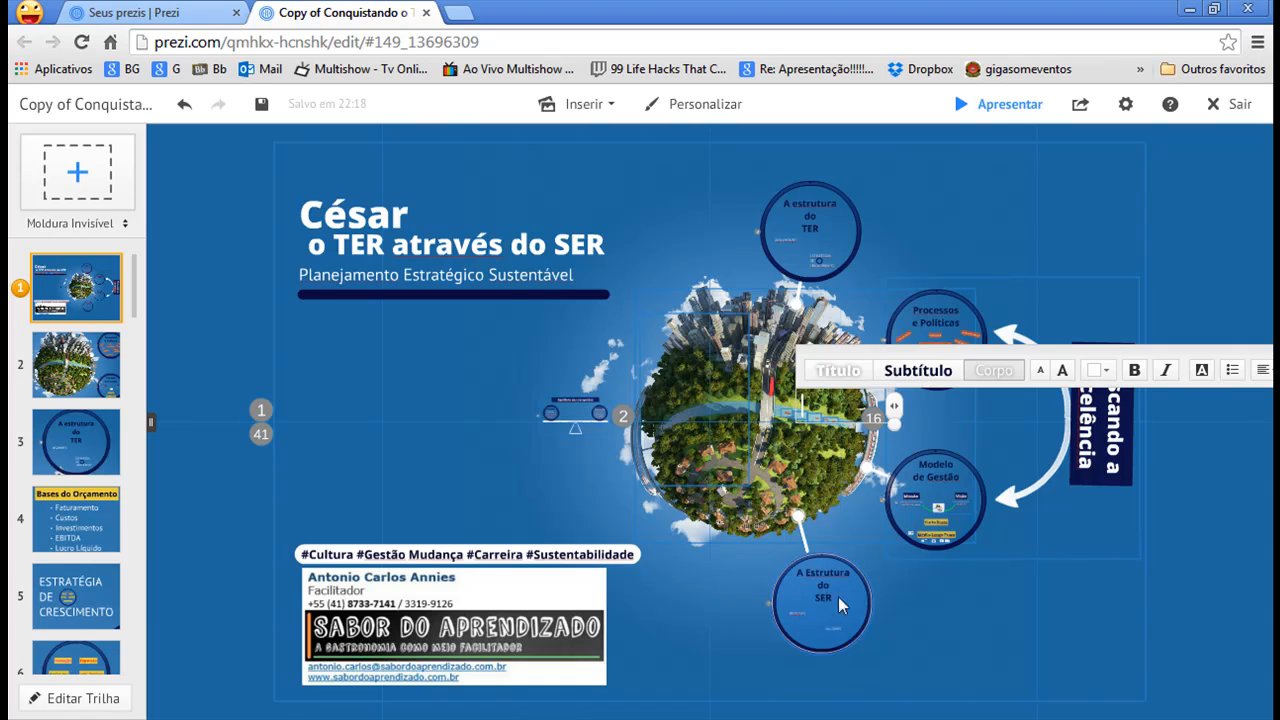
{"action": "scroll", "coordinate": [838, 597], "scroll_direction": "up", "scroll_amount": 5}
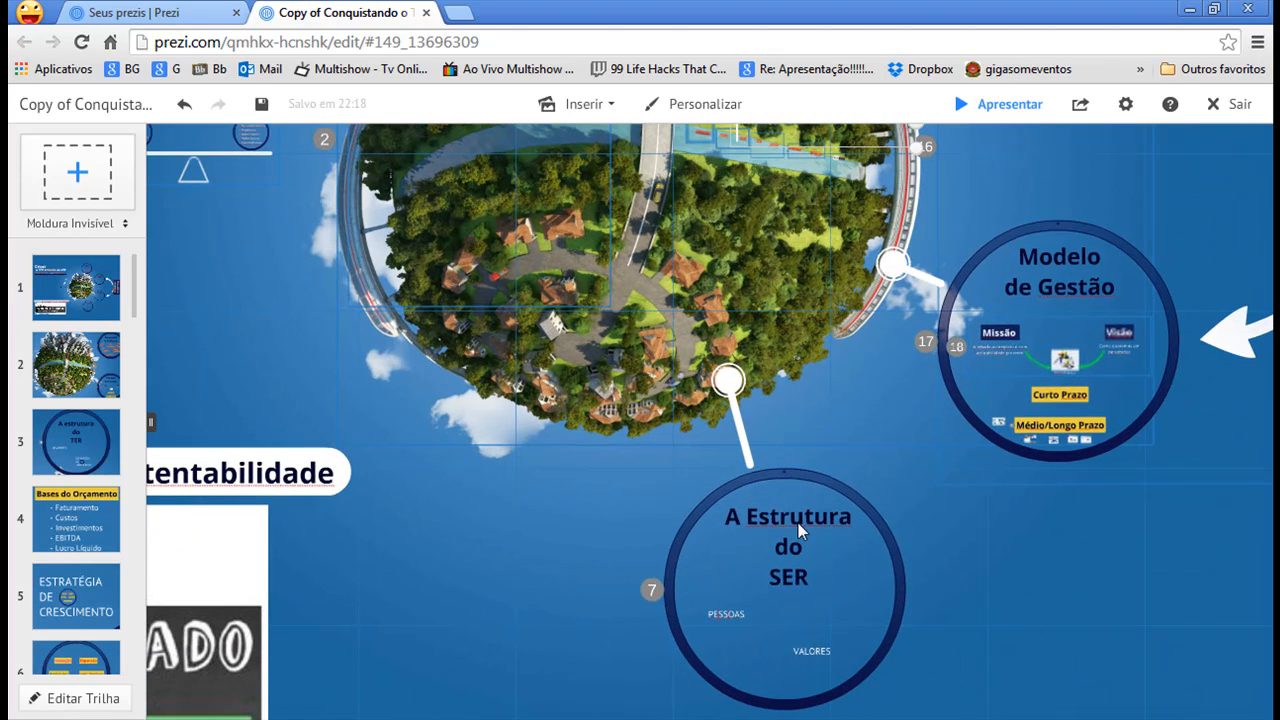
{"action": "left_click", "coordinate": [795, 521]}
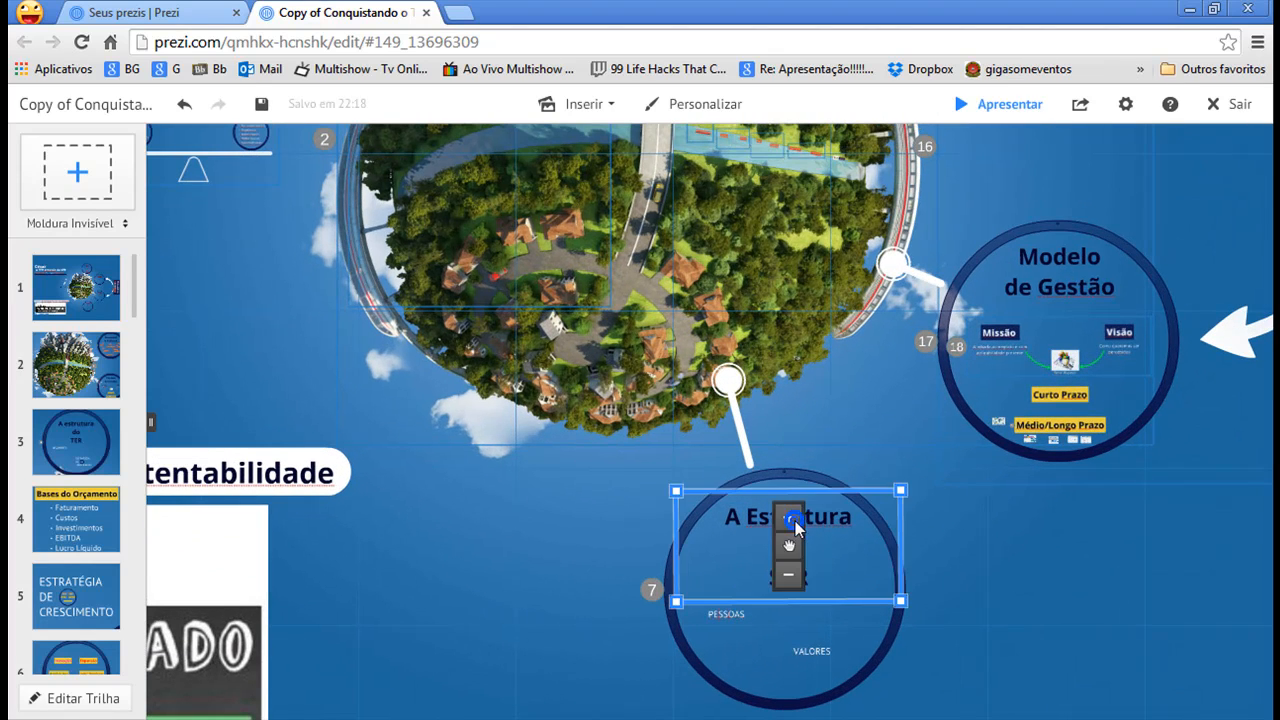
{"action": "left_click", "coordinate": [1065, 272]}
{"action": "left_click_drag", "start_coordinate": [1124, 288], "coordinate": [1020, 248]}
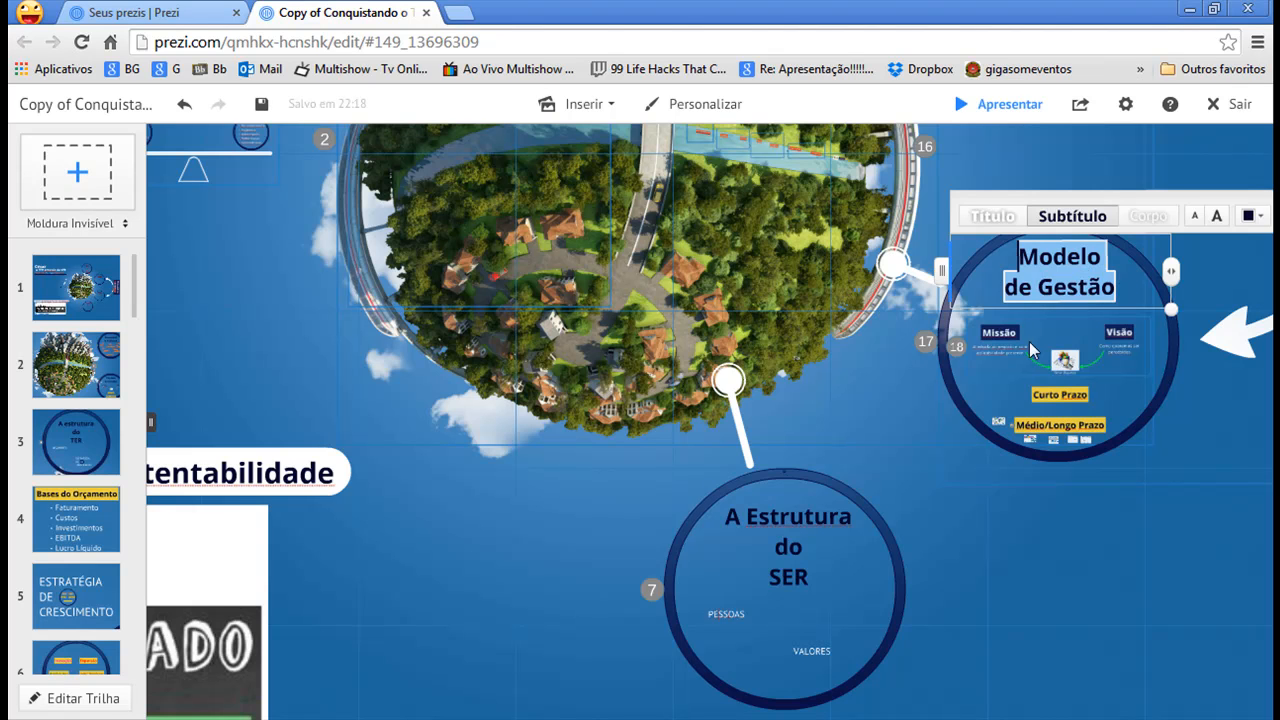
{"action": "left_click", "coordinate": [1036, 500]}
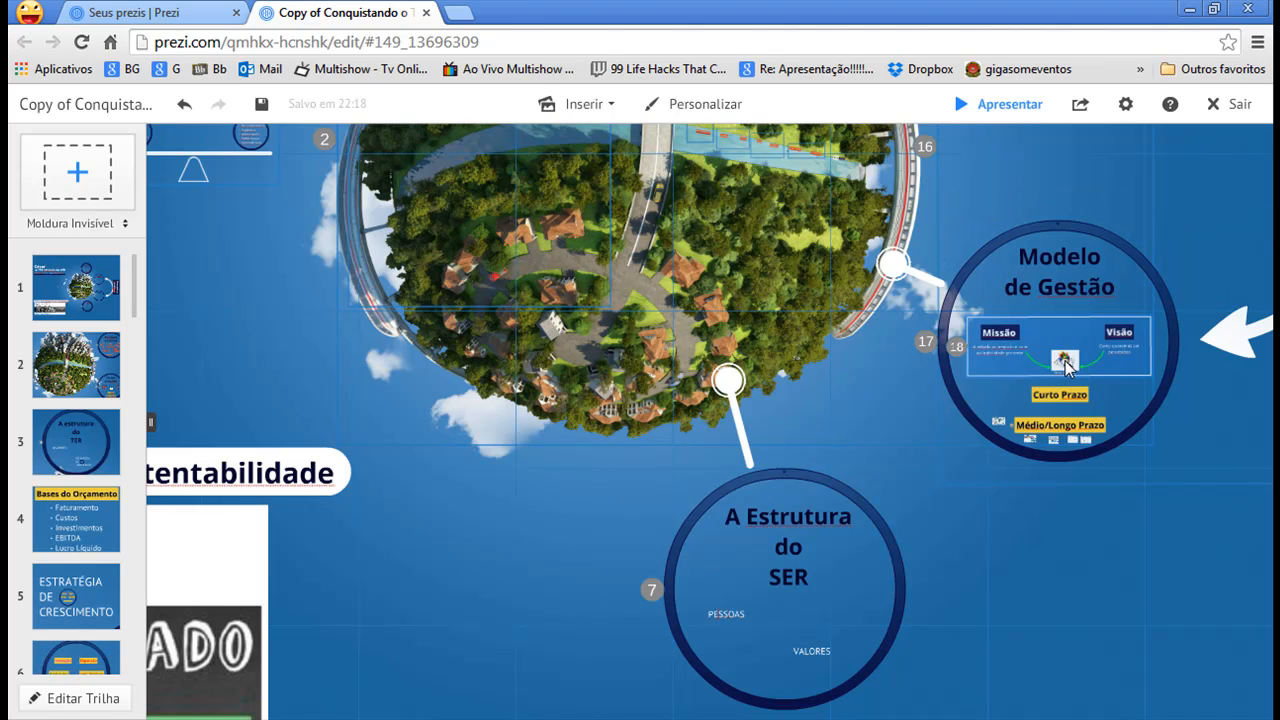
Delete the small frame containing the balance drawing beside the globe
{"action": "scroll", "coordinate": [760, 445], "scroll_direction": "down", "scroll_amount": 3}
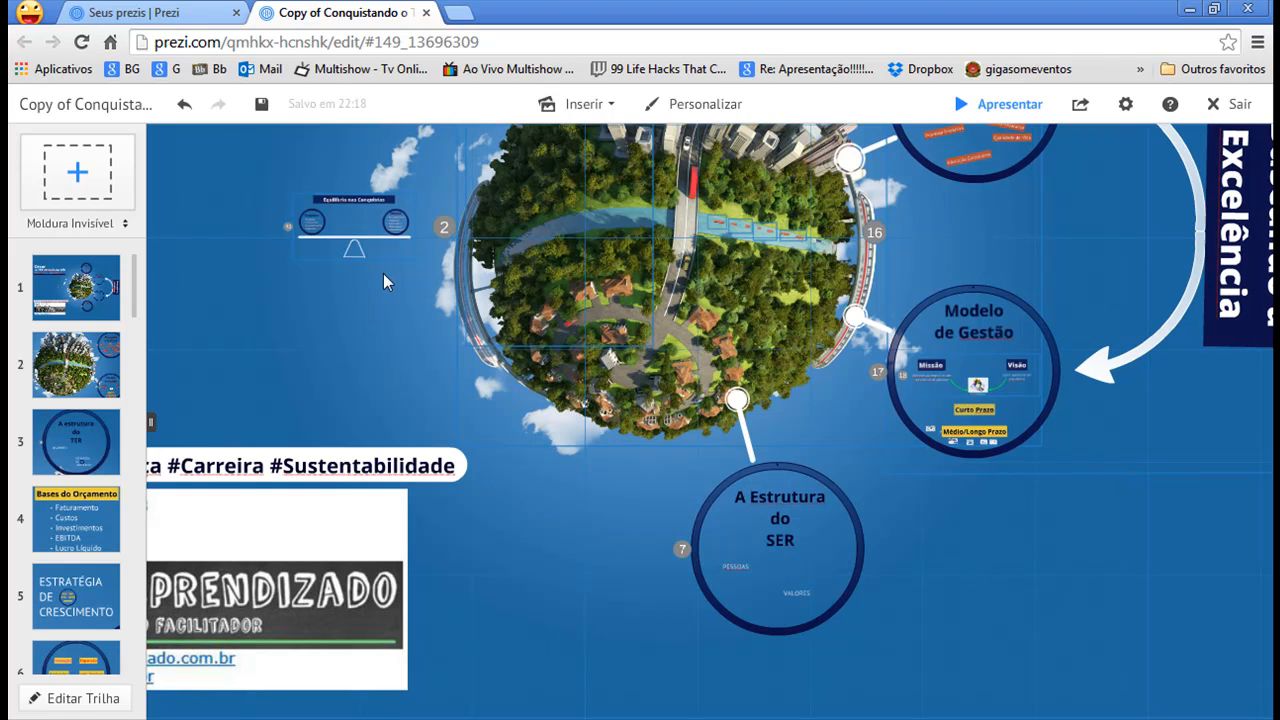
{"action": "left_click", "coordinate": [400, 259]}
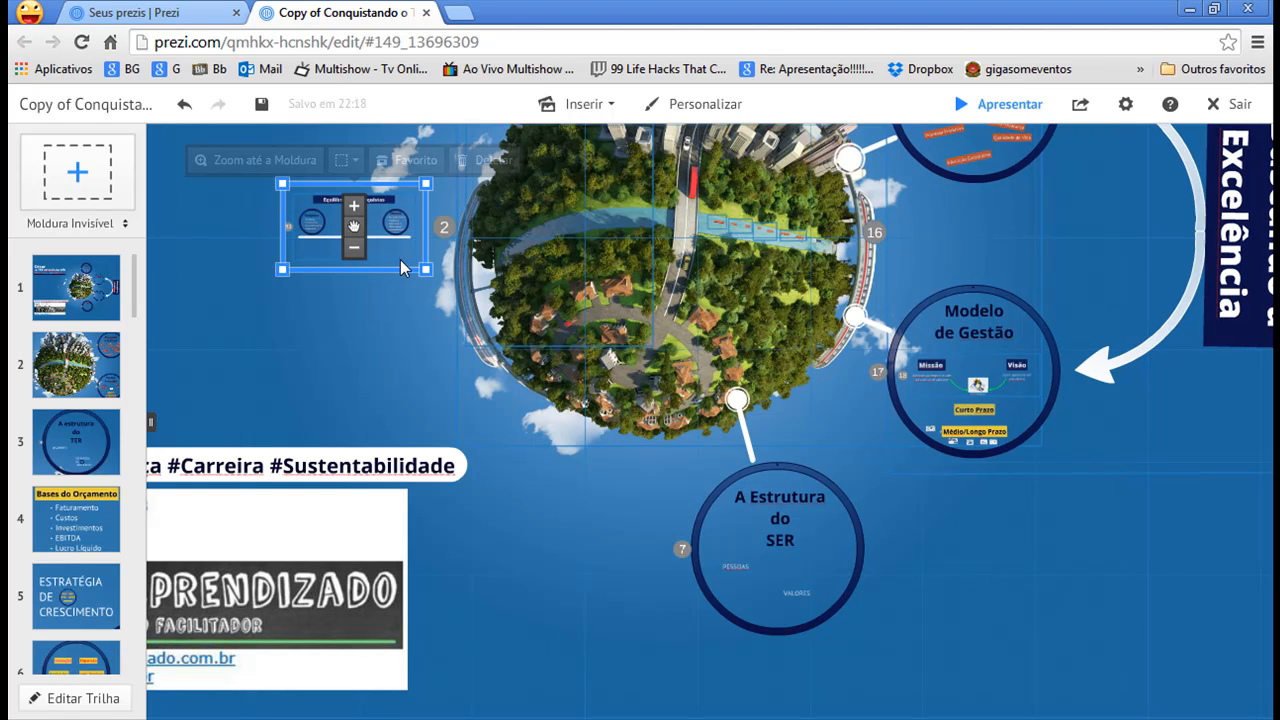
{"action": "left_click", "coordinate": [478, 160]}
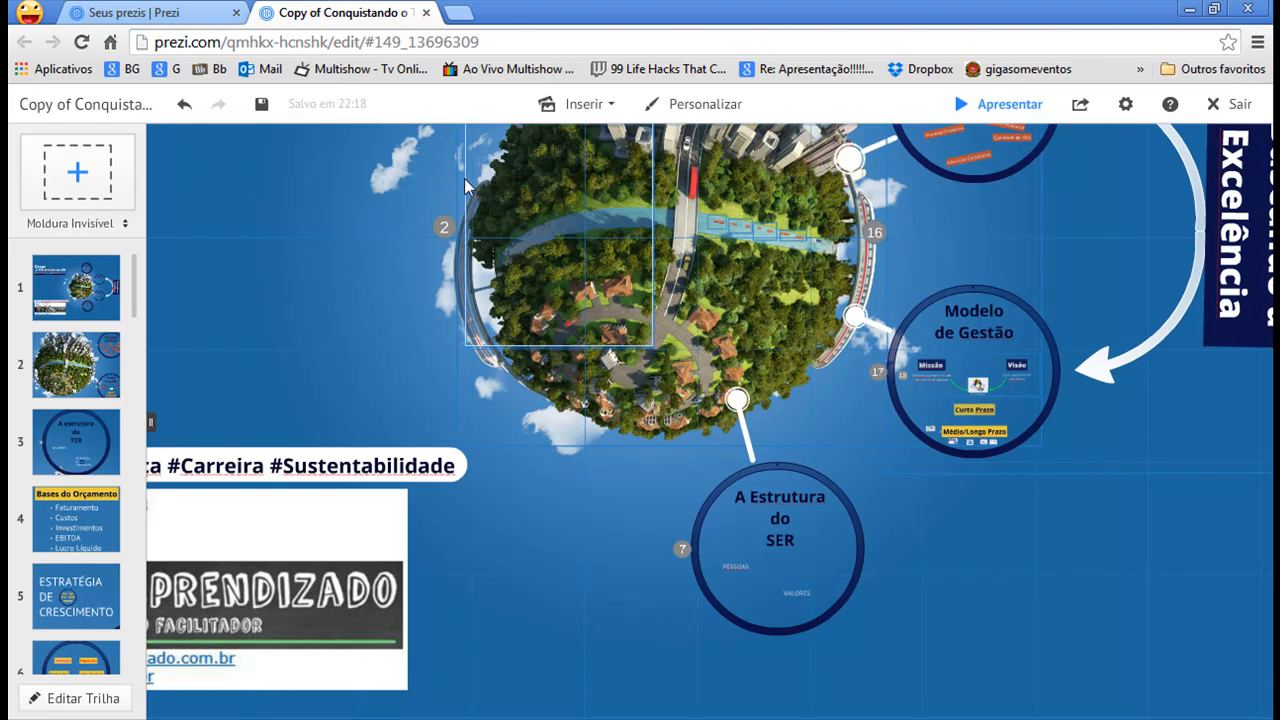
Edit the path so the circle with the yellow labels becomes step 5, ahead of "ESTRATÉGIA DE CRESCIMENTO", and finish path editing
{"action": "left_click", "coordinate": [83, 700]}
{"action": "scroll", "coordinate": [90, 368], "scroll_direction": "down", "scroll_amount": 1}
{"action": "scroll", "coordinate": [88, 368], "scroll_direction": "down", "scroll_amount": 5}
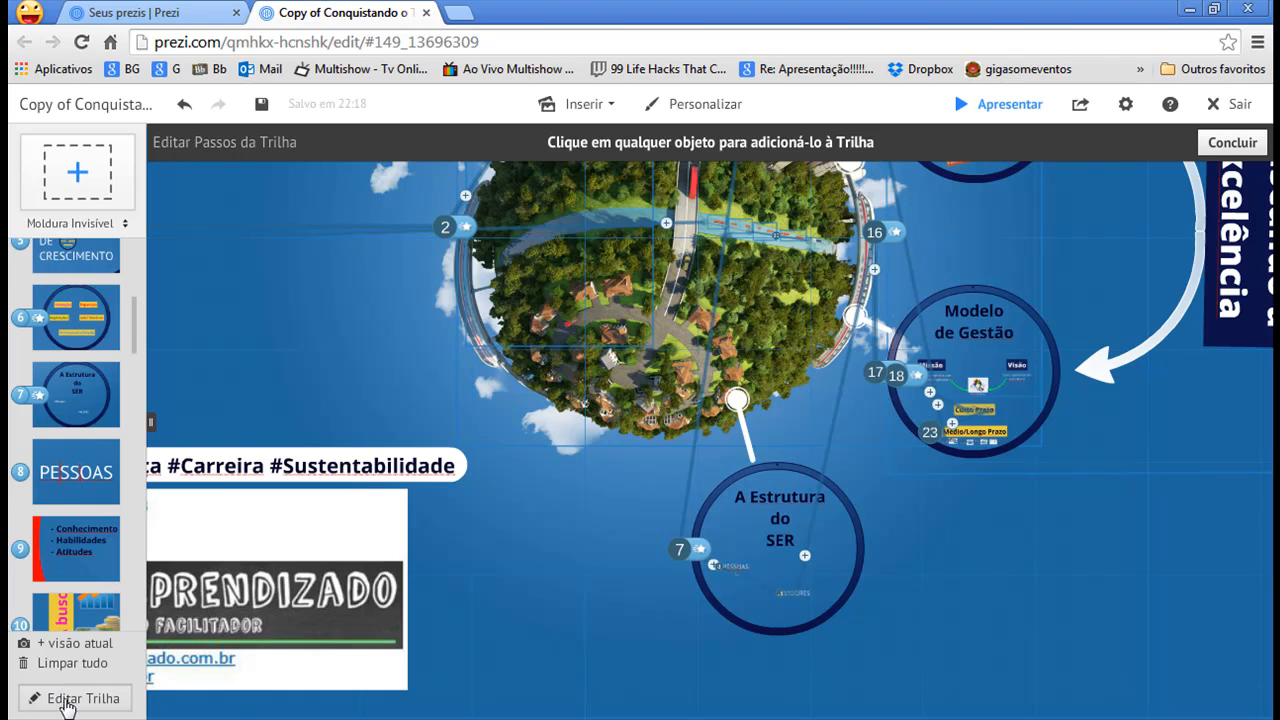
{"action": "mouse_move", "coordinate": [72, 474]}
{"action": "left_mouse_down"}
{"action": "mouse_move", "coordinate": [56, 455]}
{"action": "mouse_move", "coordinate": [62, 387]}
{"action": "mouse_move", "coordinate": [78, 460]}
{"action": "mouse_move", "coordinate": [66, 461]}
{"action": "left_mouse_up"}
{"action": "left_click_drag", "start_coordinate": [78, 342], "coordinate": [76, 289]}
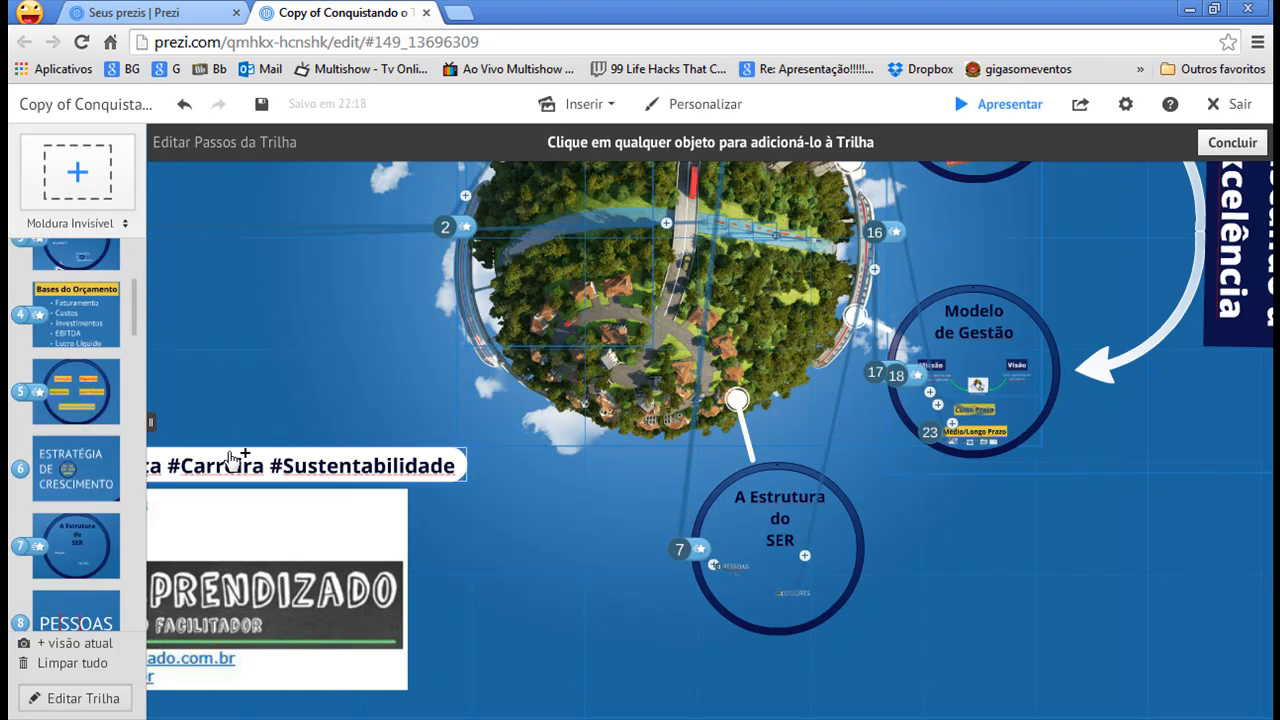
{"action": "scroll", "coordinate": [850, 285], "scroll_direction": "up", "scroll_amount": 2}
{"action": "scroll", "coordinate": [848, 277], "scroll_direction": "down", "scroll_amount": 2}
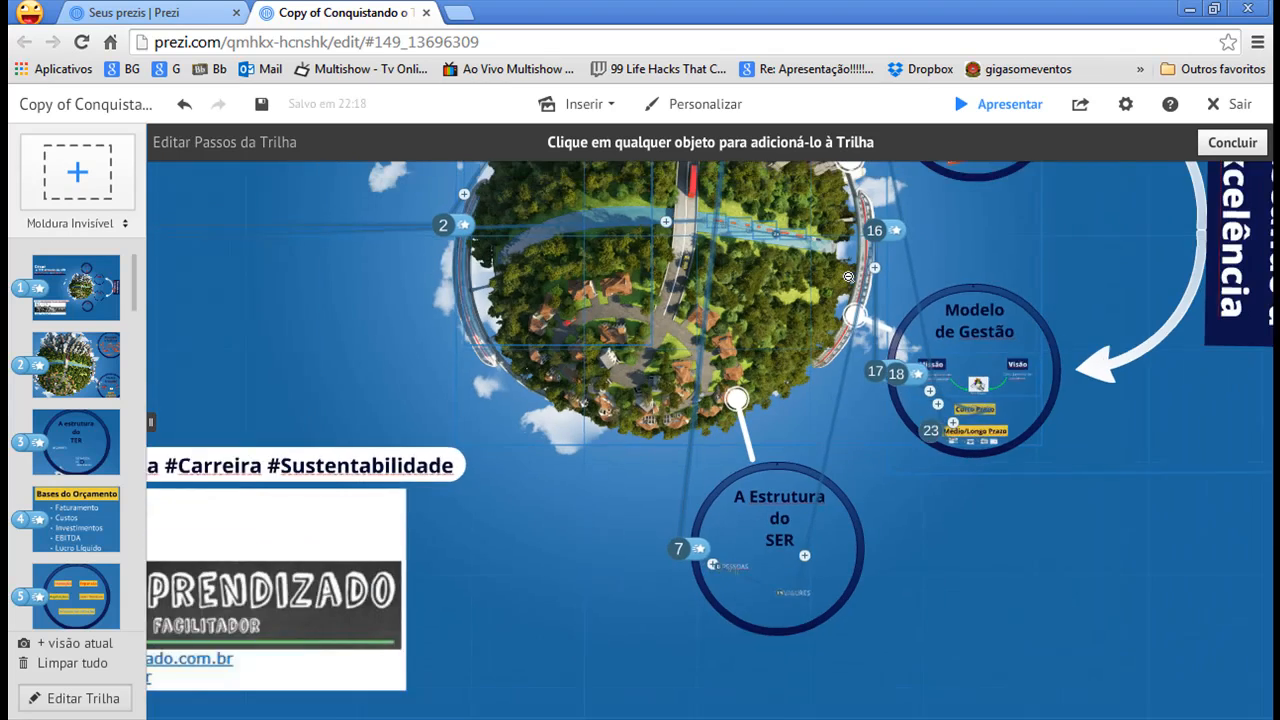
{"action": "scroll", "coordinate": [848, 277], "scroll_direction": "down", "scroll_amount": 2}
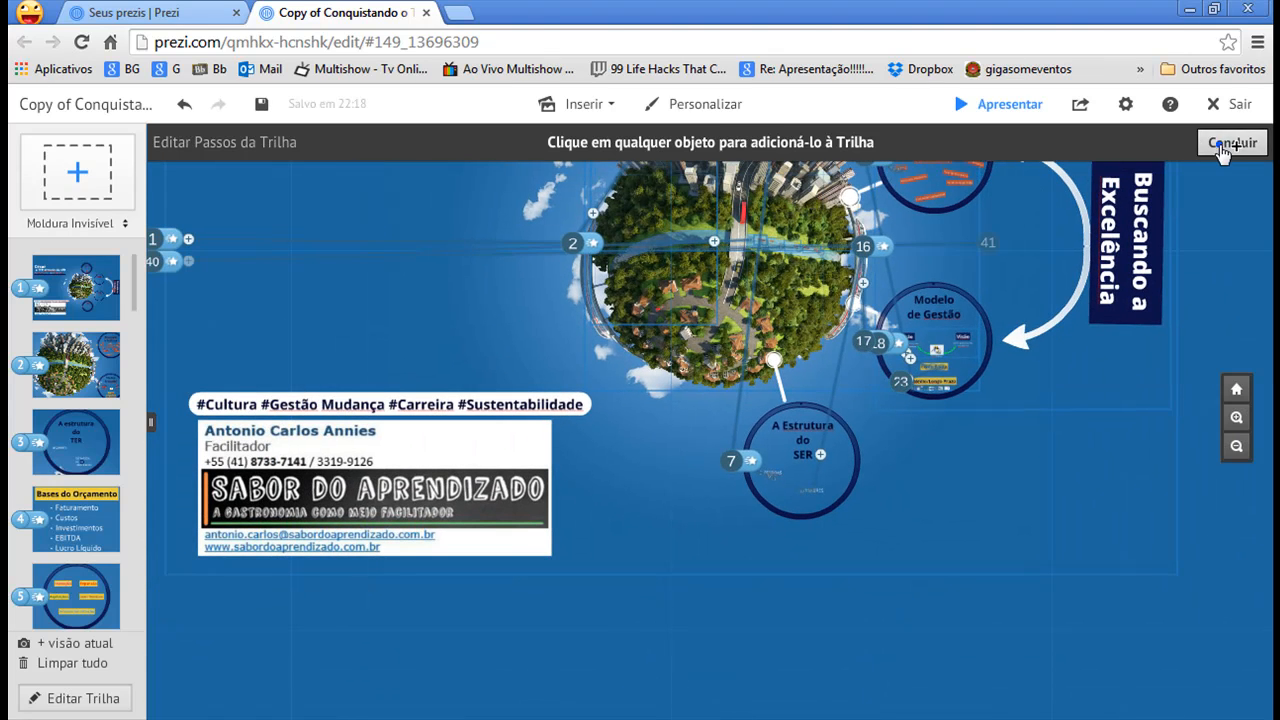
{"action": "left_click", "coordinate": [1221, 144]}
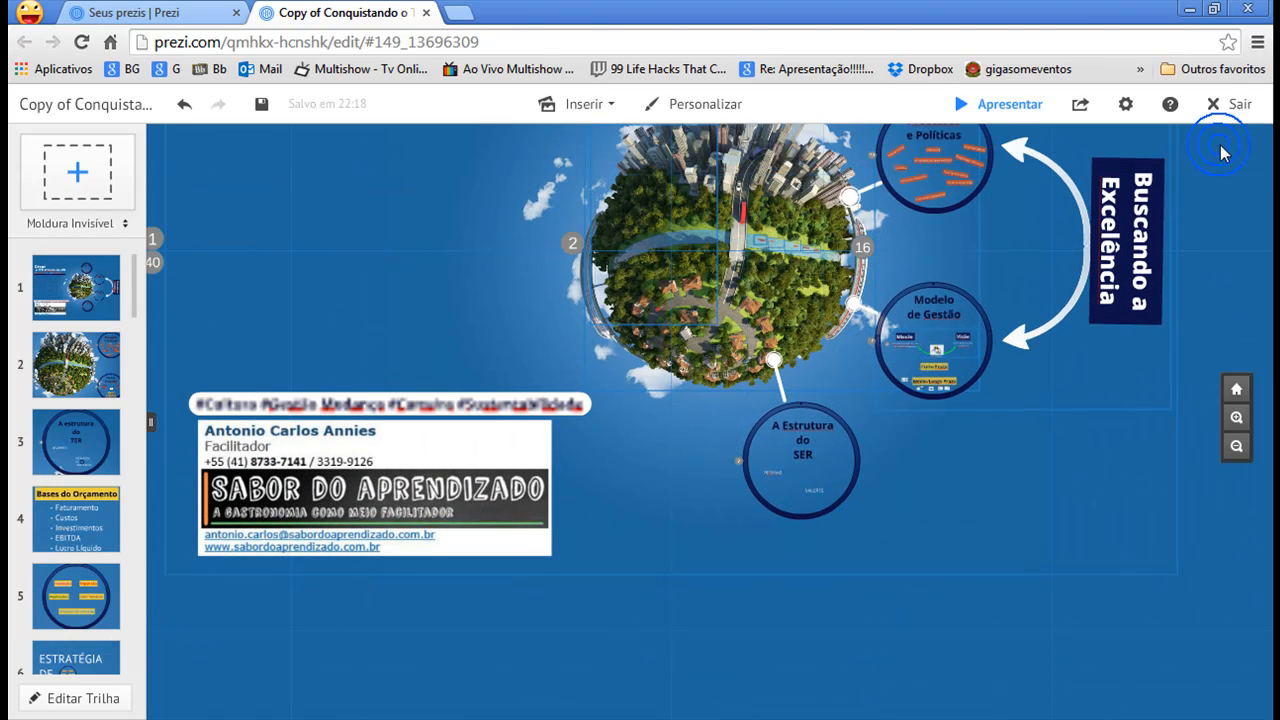
Close the copied prezi's editor, confirming leaving the page, and start a new prezi
{"action": "left_click", "coordinate": [427, 14]}
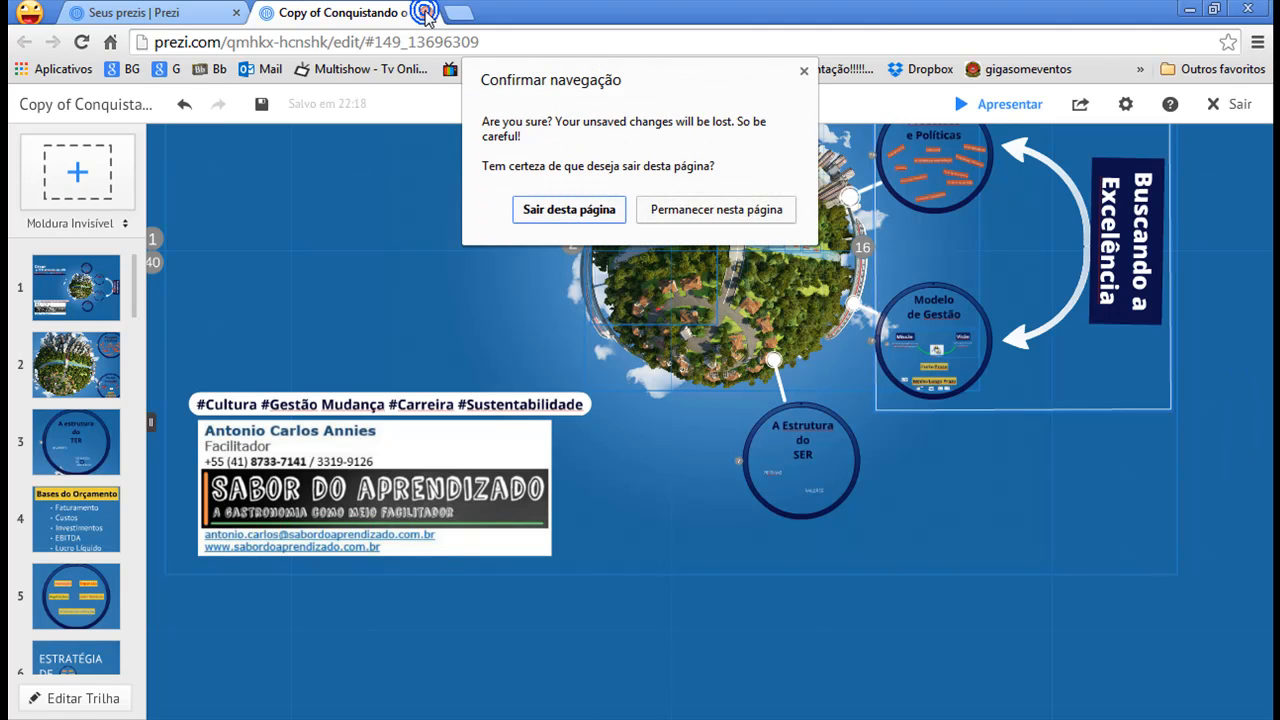
{"action": "left_click", "coordinate": [596, 212]}
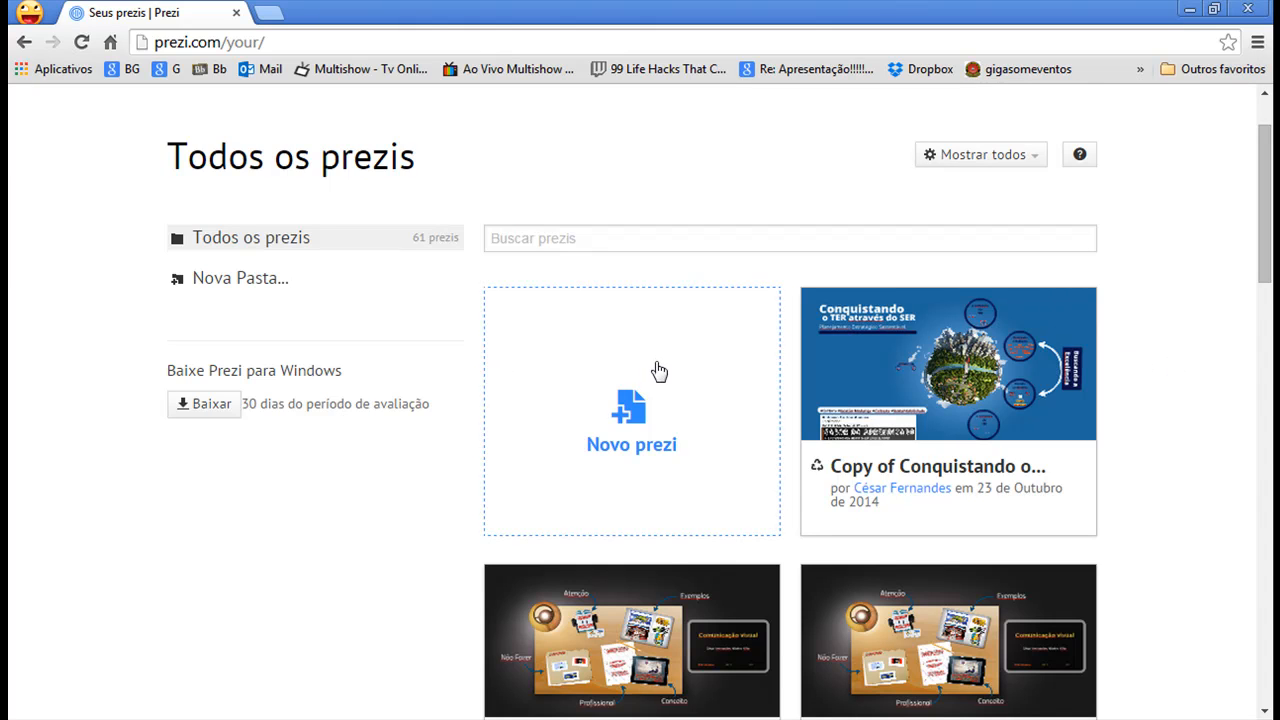
{"action": "left_click", "coordinate": [648, 416]}
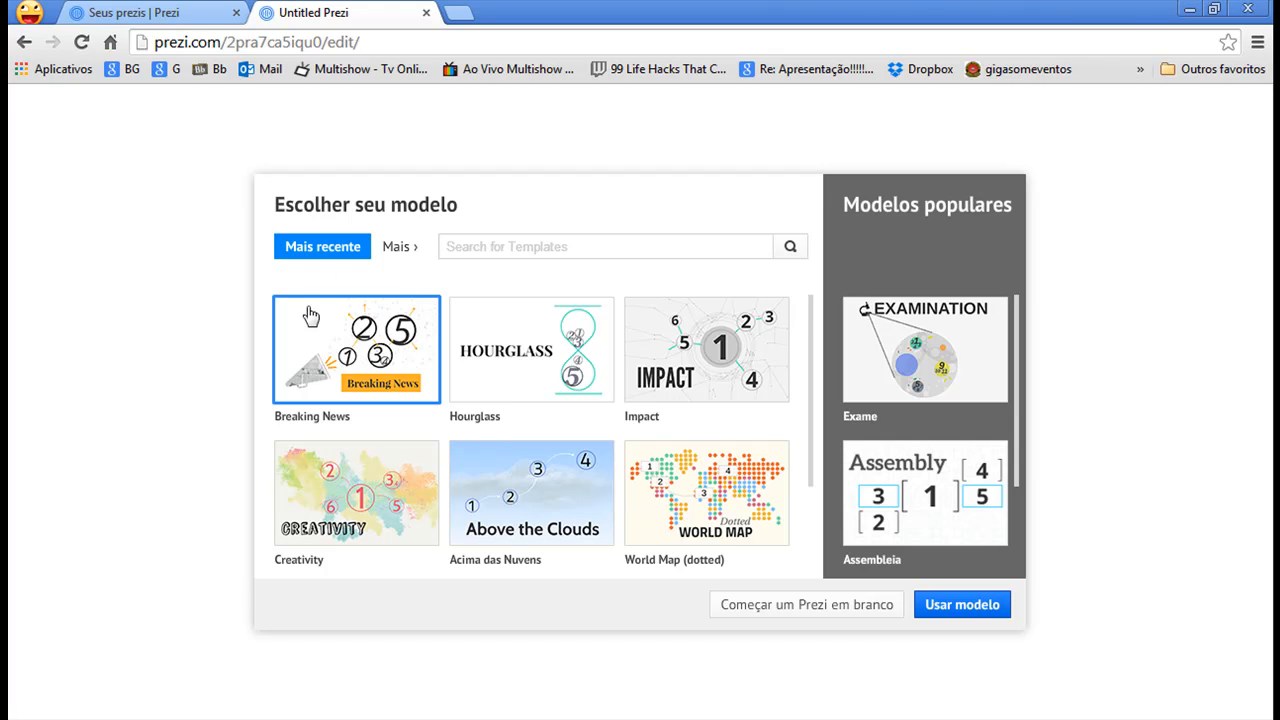
Browse the most recent templates in the template chooser
{"action": "scroll", "coordinate": [414, 330], "scroll_direction": "down", "scroll_amount": 2}
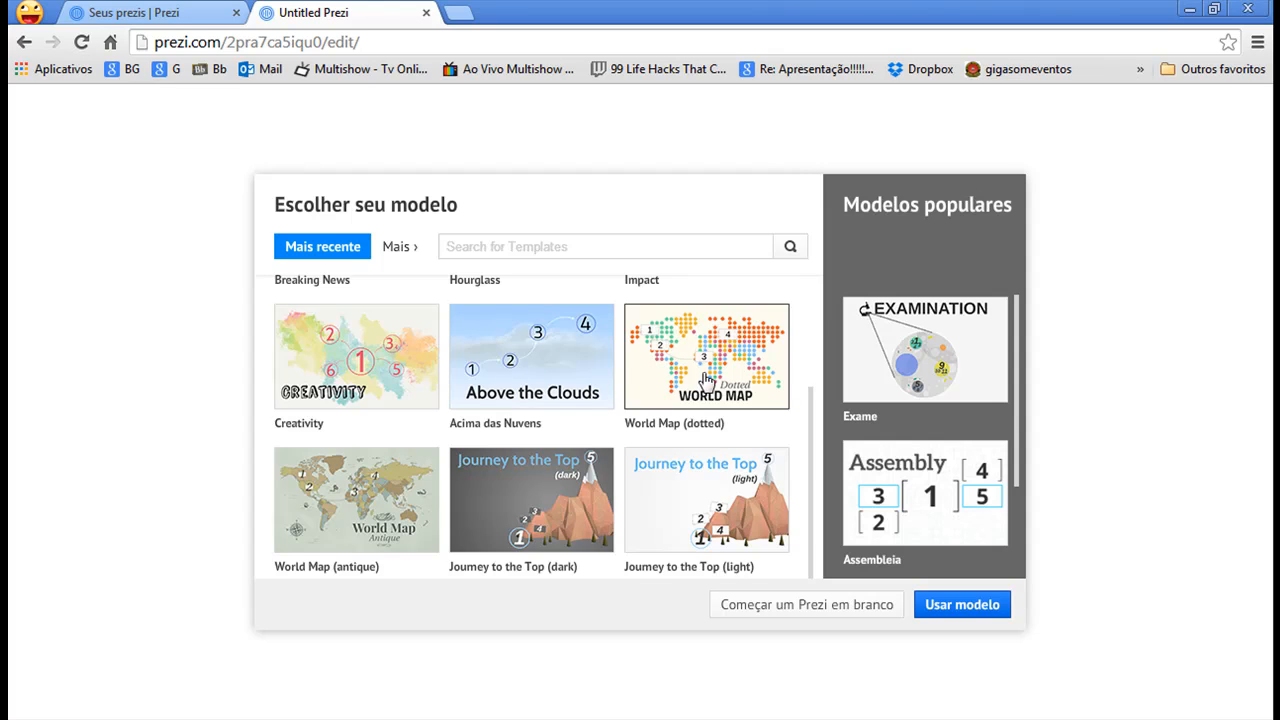
{"action": "scroll", "coordinate": [414, 330], "scroll_direction": "up", "scroll_amount": 2}
{"action": "left_click", "coordinate": [979, 261]}
{"action": "scroll", "coordinate": [420, 463], "scroll_direction": "down", "scroll_amount": 3}
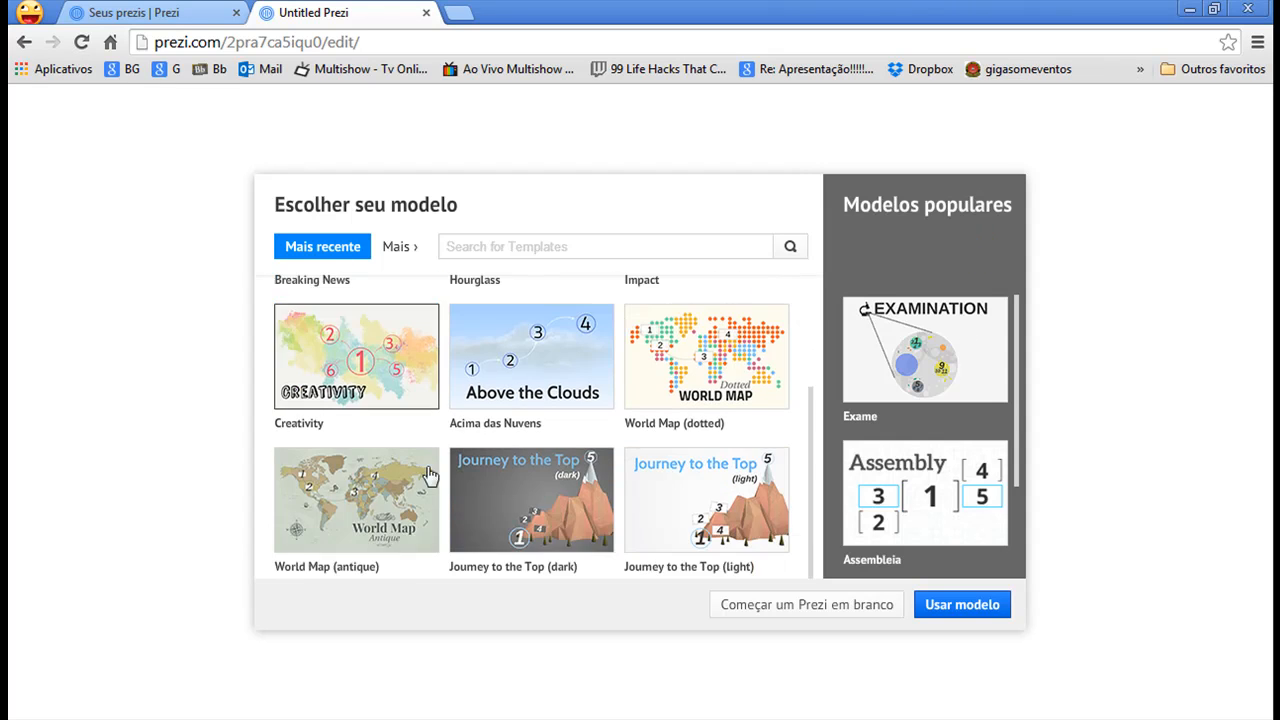
{"action": "scroll", "coordinate": [540, 520], "scroll_direction": "up", "scroll_amount": 3}
Show the additional templates and search the template library for "tecnol"
{"action": "left_click", "coordinate": [402, 248]}
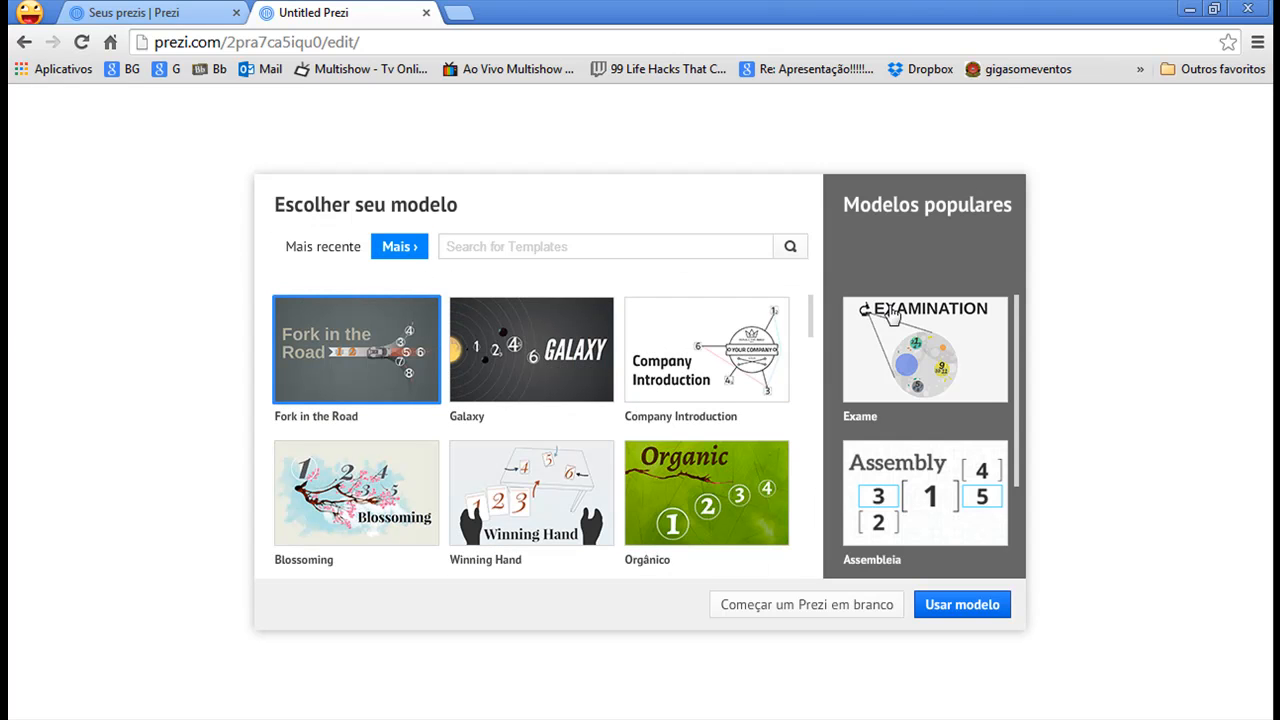
{"action": "left_click_drag", "start_coordinate": [812, 317], "coordinate": [833, 242]}
{"action": "left_click", "coordinate": [612, 246]}
{"action": "type", "text": "tecnol"}
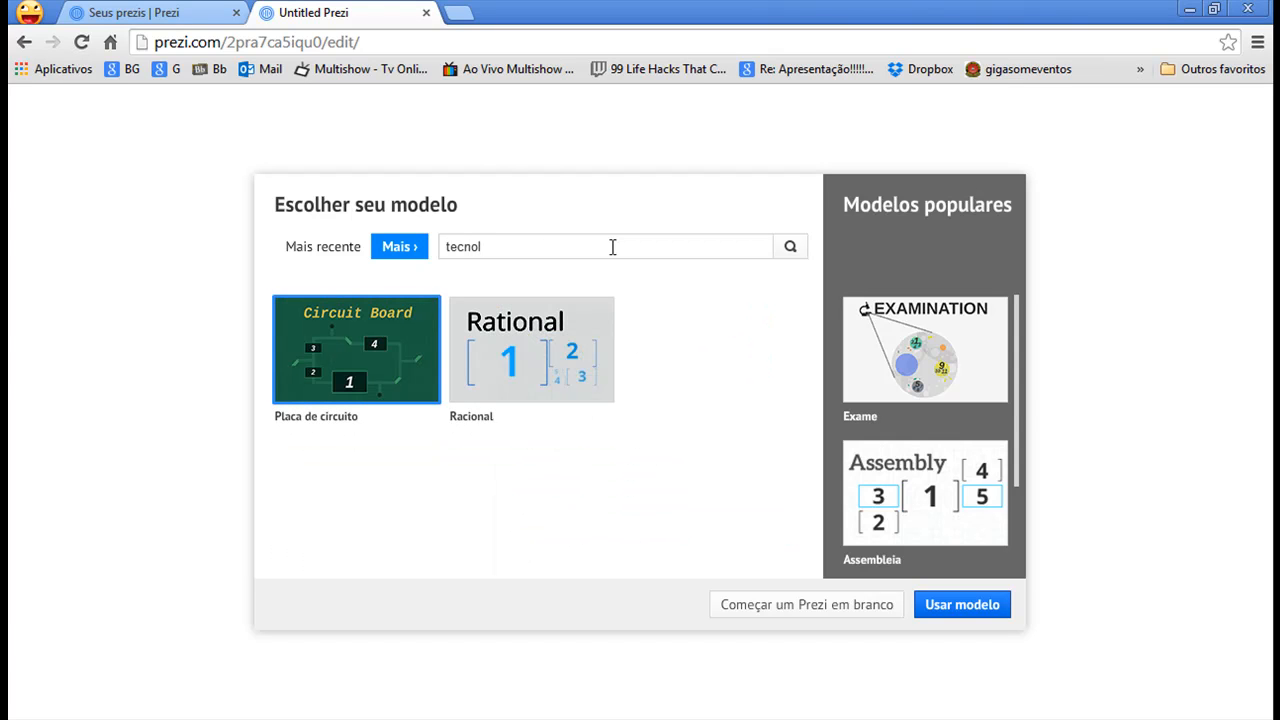
Complete the template search term as "tecnologi" and clear the search
{"action": "type", "text": "ogi"}
{"action": "key", "text": "BackSpace"}
{"action": "key", "text": "BackSpace"}
{"action": "key", "text": "BackSpace"}
{"action": "key", "text": "BackSpace"}
{"action": "key", "text": "BackSpace"}
{"action": "key", "text": "BackSpace"}
{"action": "key", "text": "BackSpace"}
{"action": "key", "text": "BackSpace"}
{"action": "key", "text": "BackSpace"}
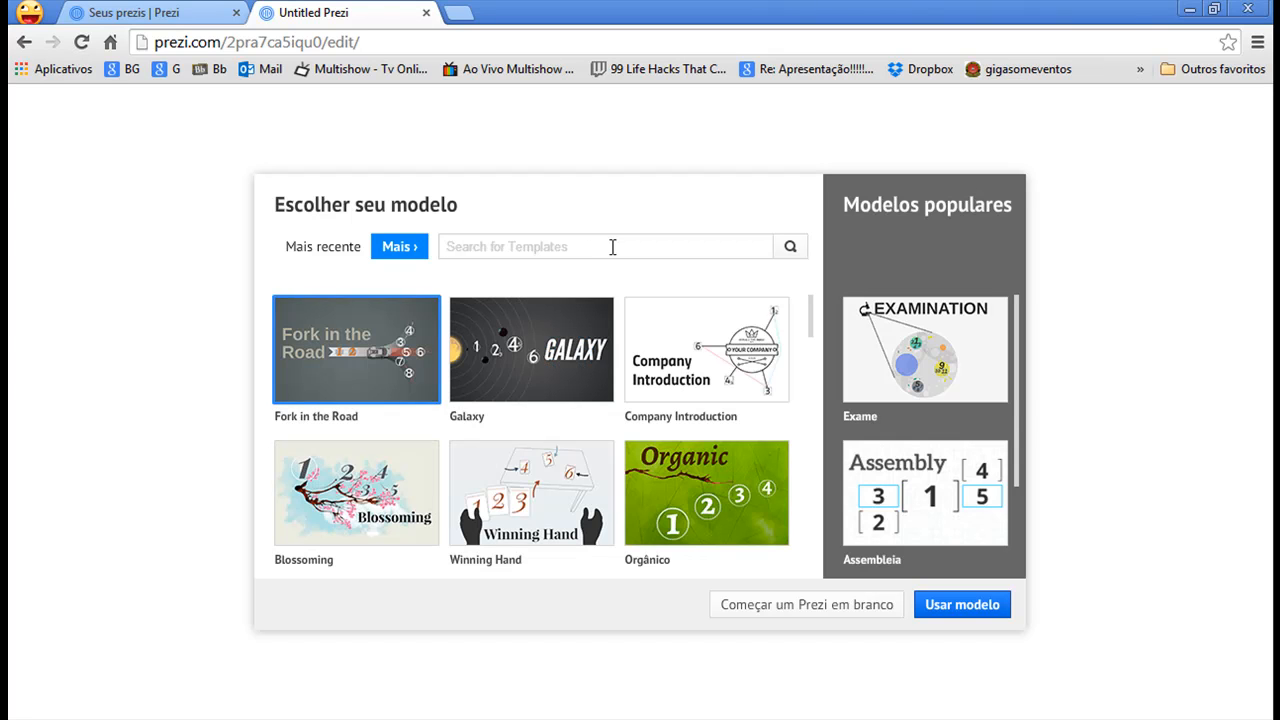
Choose the "CV do Computador" template and start the new prezi with it
{"action": "scroll", "coordinate": [551, 389], "scroll_direction": "down", "scroll_amount": 5}
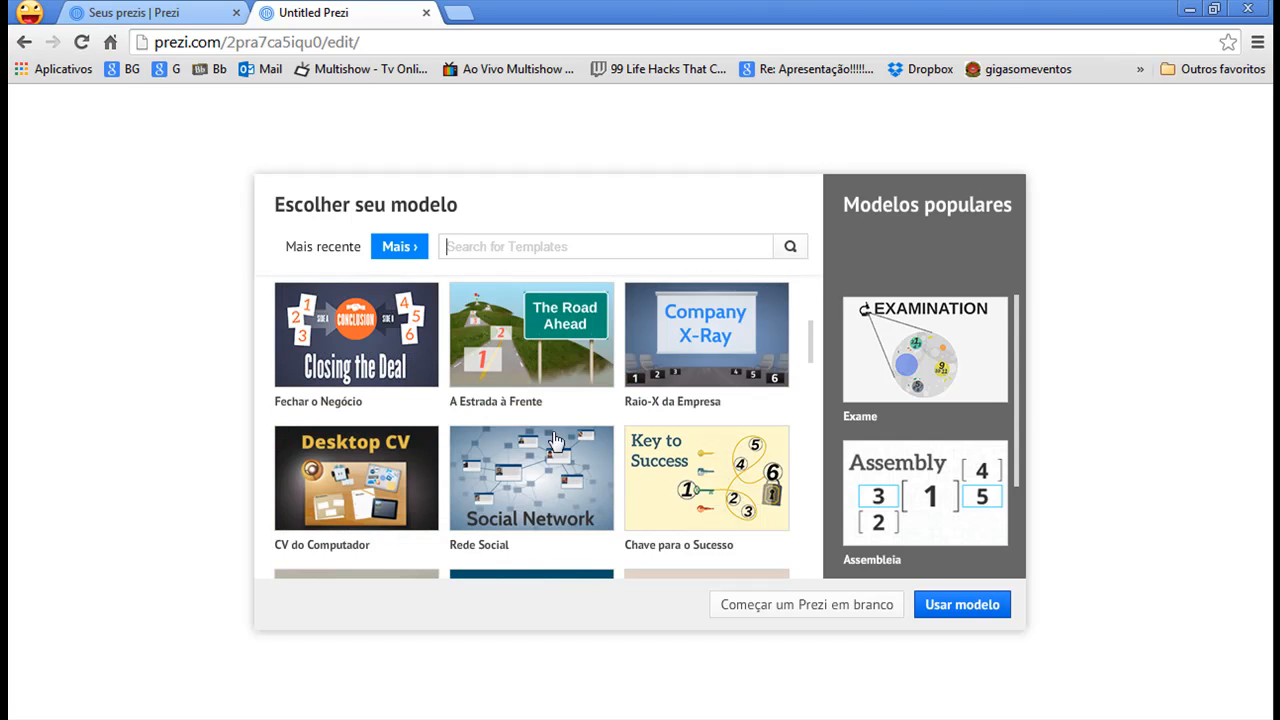
{"action": "scroll", "coordinate": [466, 414], "scroll_direction": "down", "scroll_amount": 1}
{"action": "left_click", "coordinate": [374, 378]}
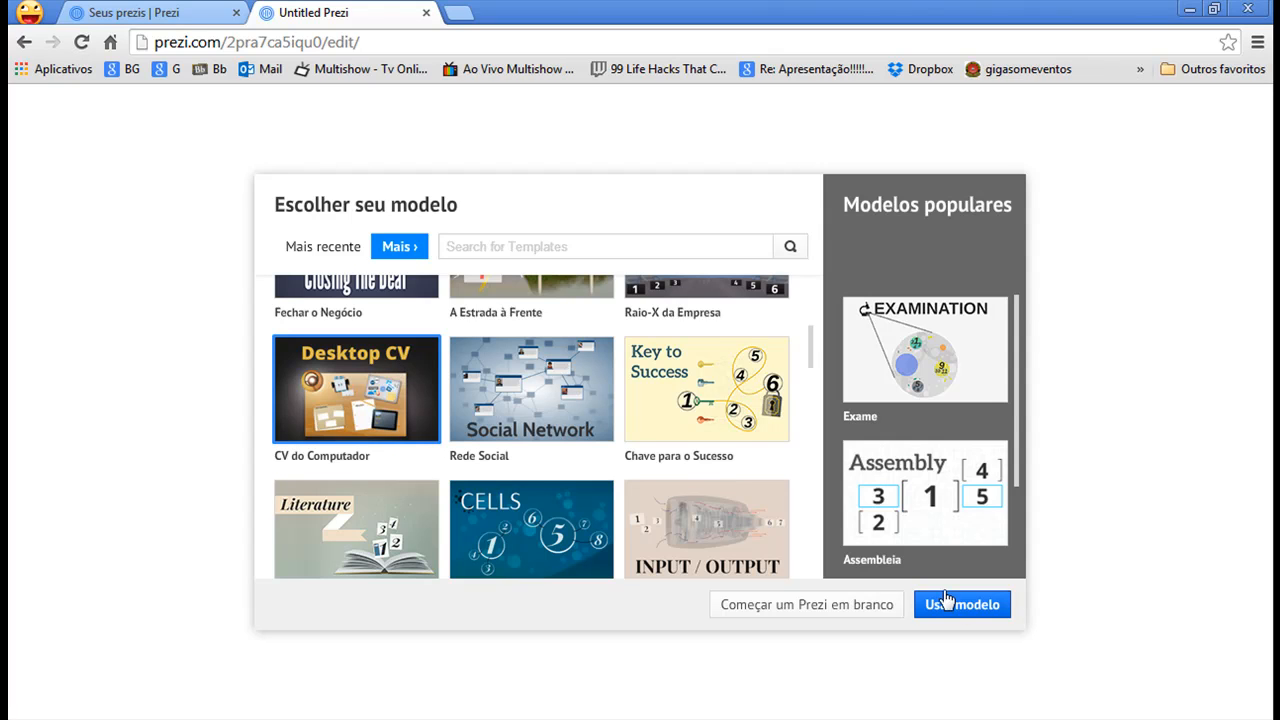
{"action": "left_click", "coordinate": [990, 610]}
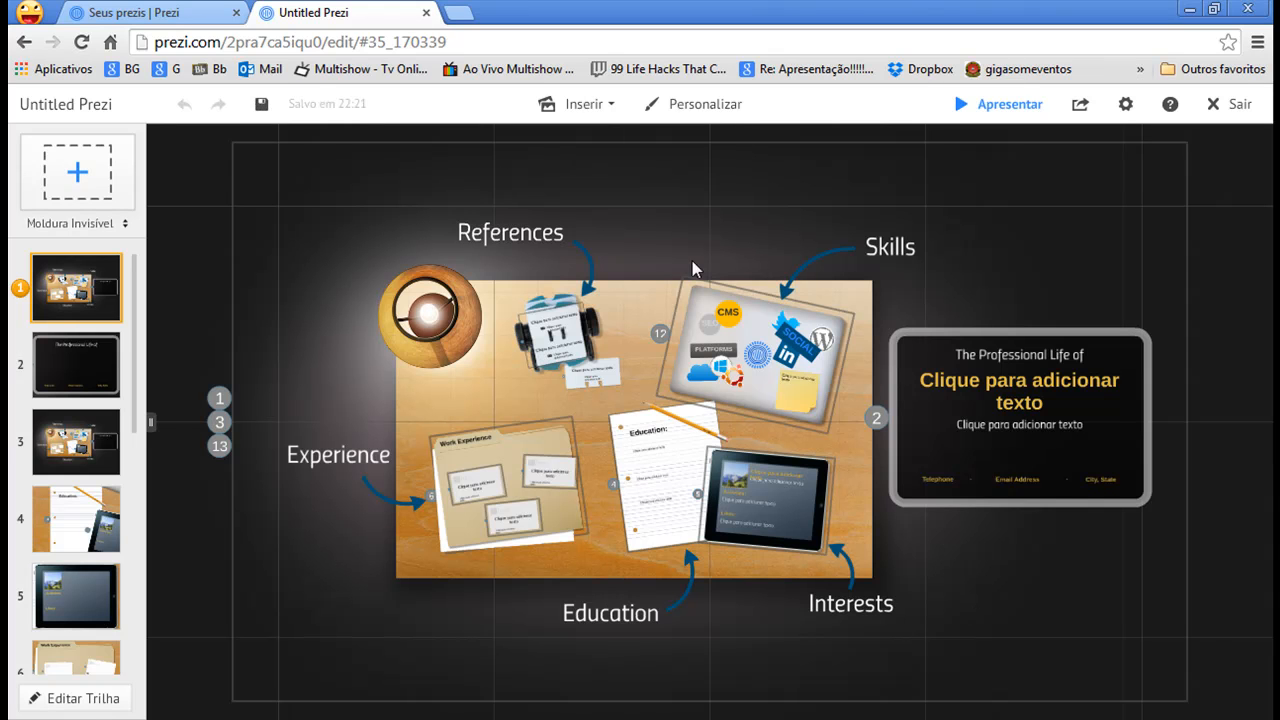
Go through the template's path from step 2 to step 10 and examine the placeholder content of each frame
{"action": "left_click", "coordinate": [88, 360]}
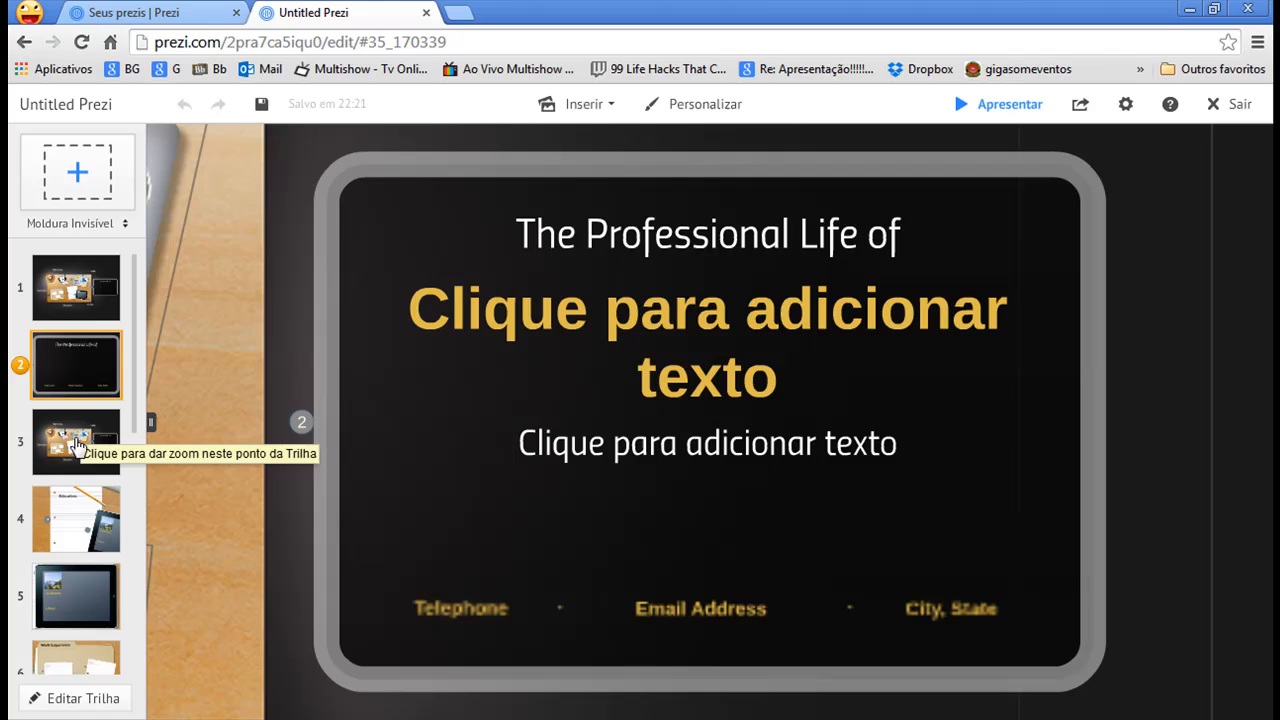
{"action": "left_click", "coordinate": [77, 444]}
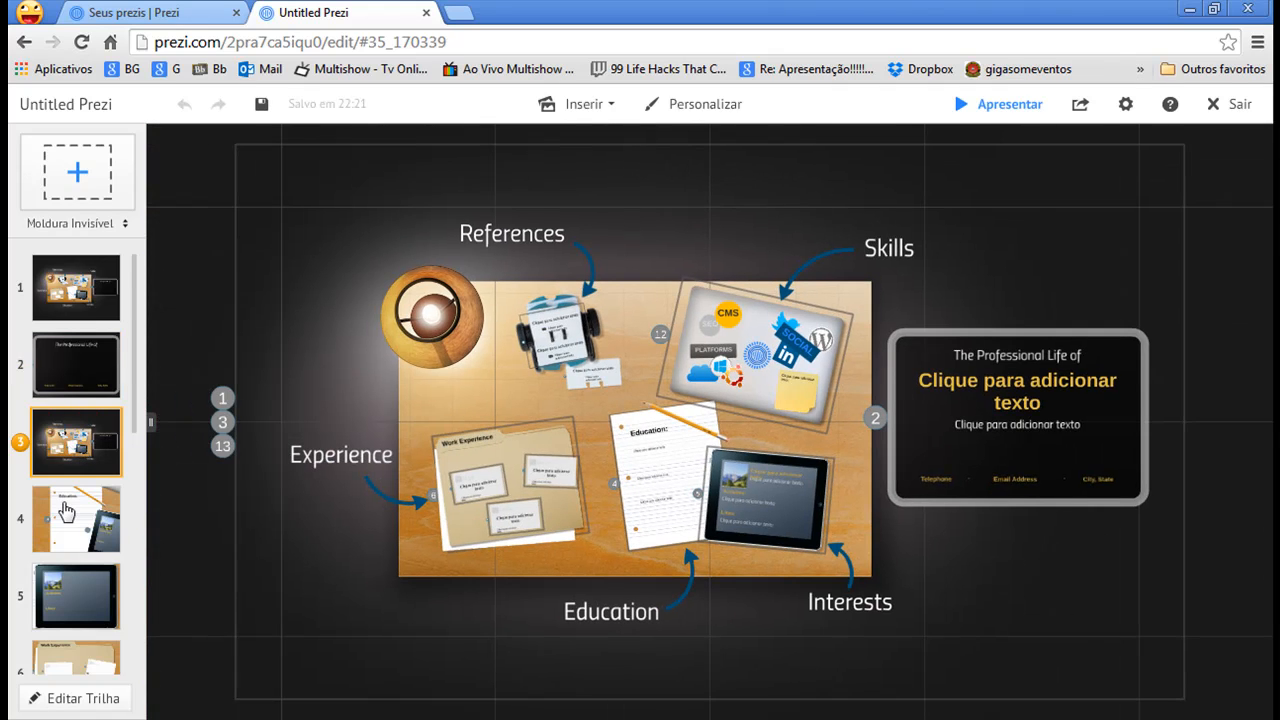
{"action": "left_click", "coordinate": [66, 512]}
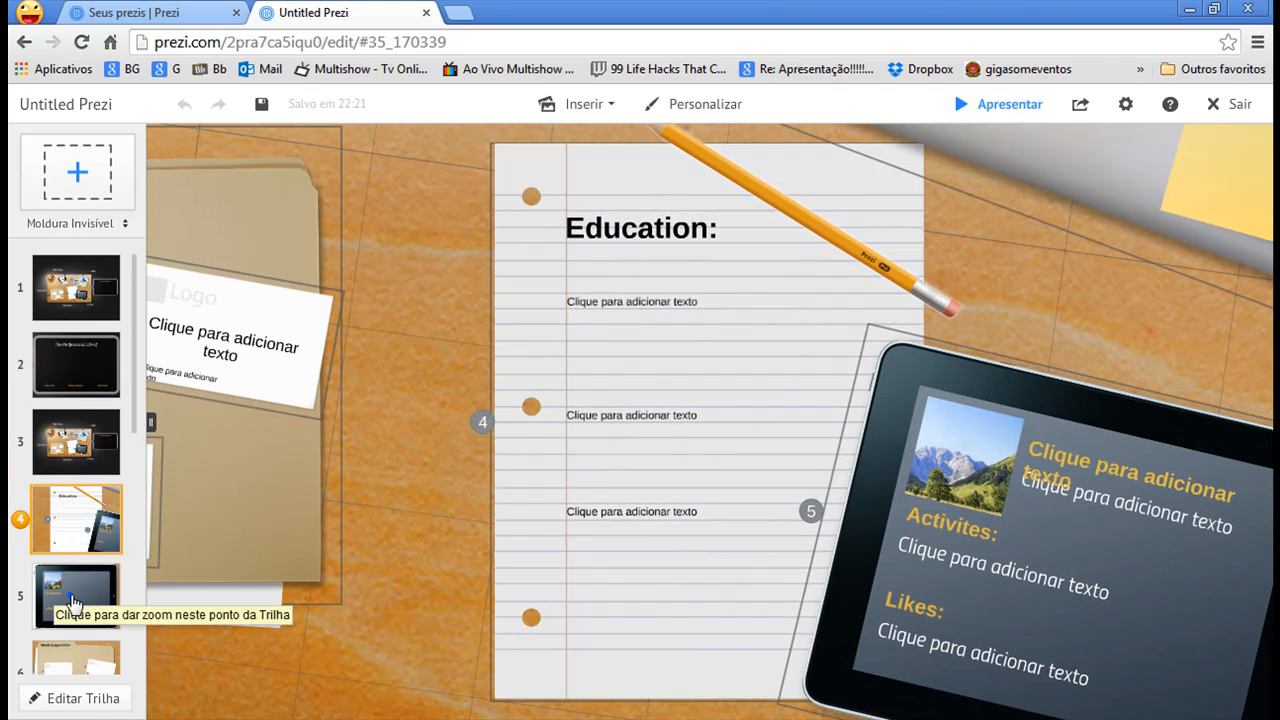
{"action": "left_click", "coordinate": [74, 600]}
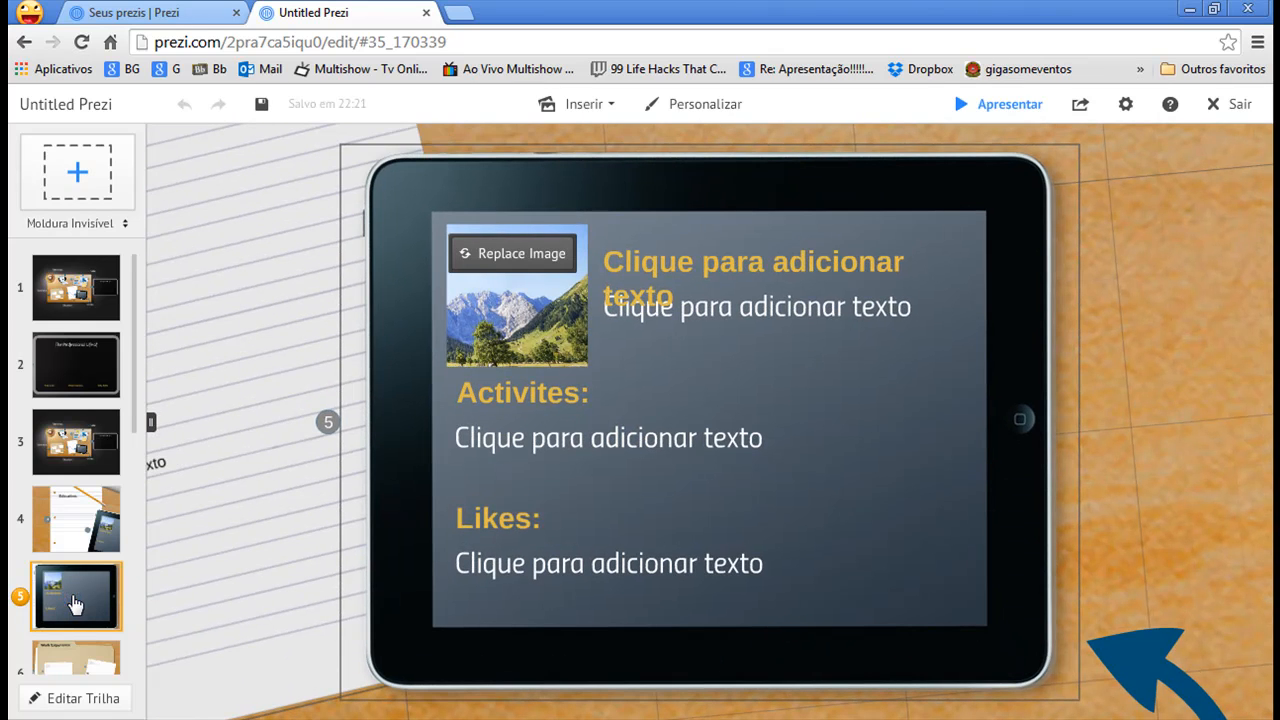
{"action": "scroll", "coordinate": [76, 605], "scroll_direction": "down", "scroll_amount": 1}
{"action": "left_click", "coordinate": [80, 612]}
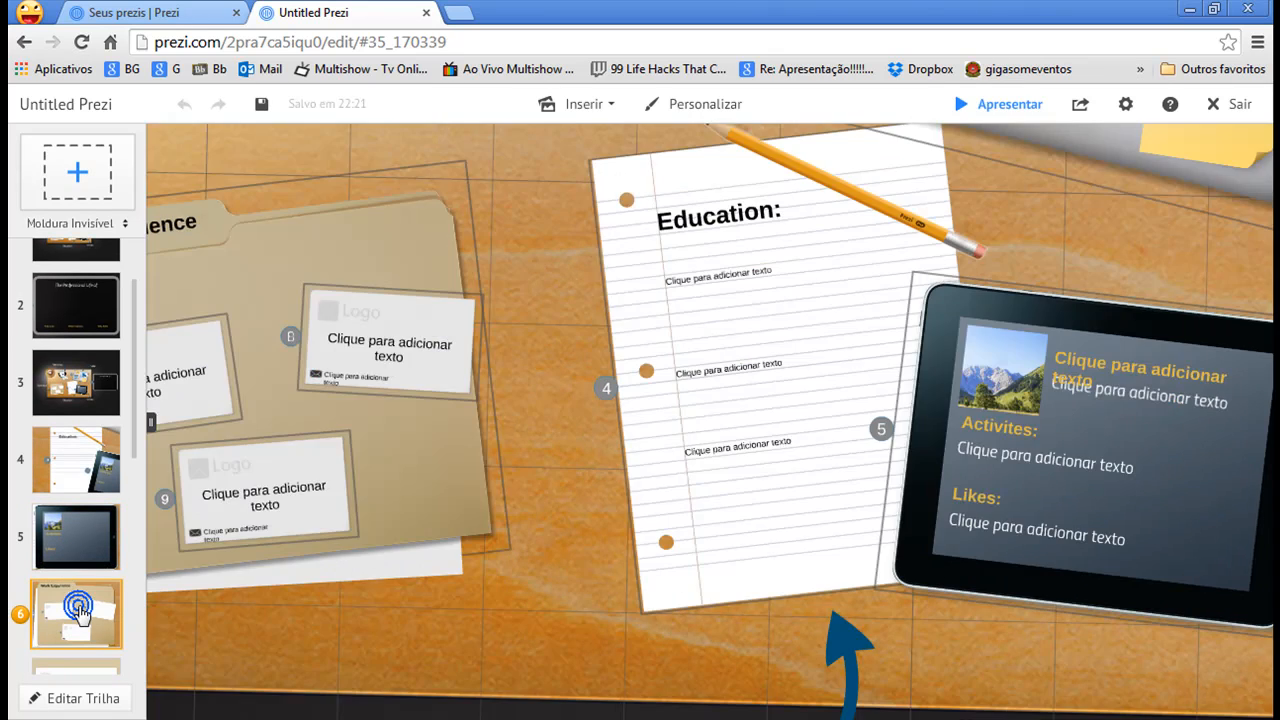
{"action": "scroll", "coordinate": [77, 608], "scroll_direction": "down", "scroll_amount": 1}
{"action": "left_click", "coordinate": [78, 600]}
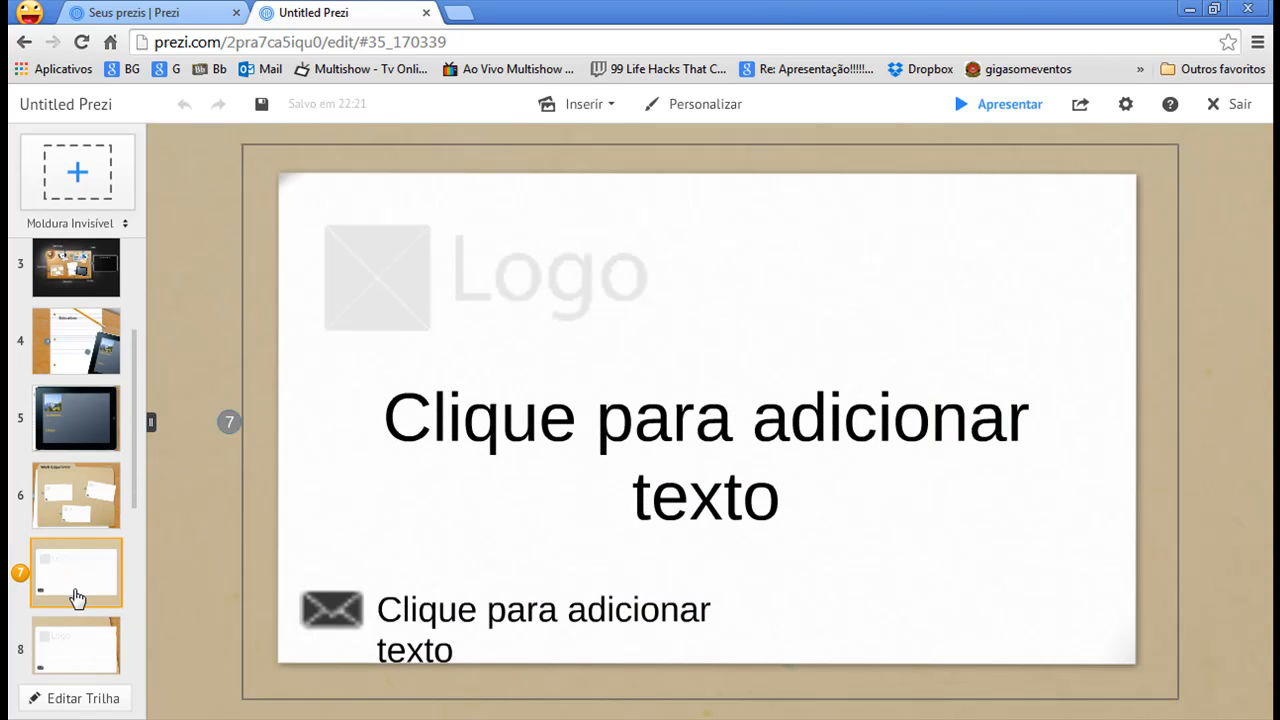
{"action": "scroll", "coordinate": [78, 600], "scroll_direction": "down", "scroll_amount": 1}
{"action": "left_click", "coordinate": [70, 568]}
{"action": "scroll", "coordinate": [70, 567], "scroll_direction": "down", "scroll_amount": 2}
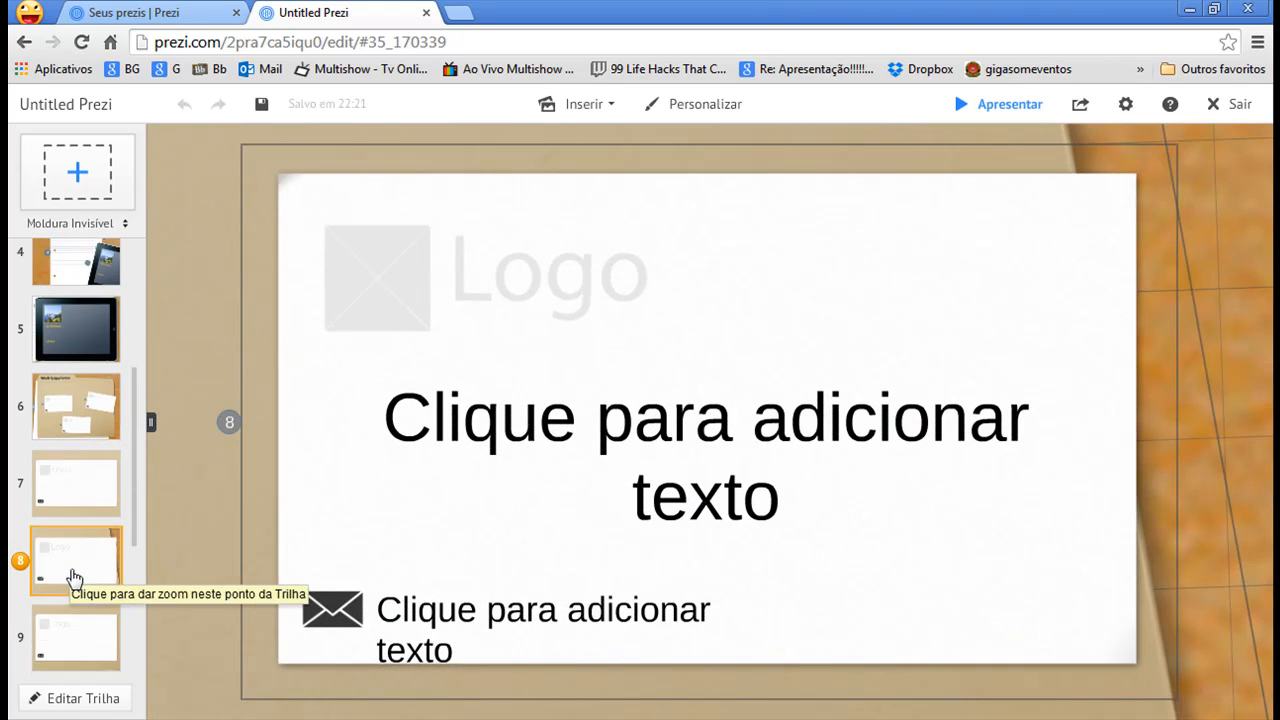
{"action": "left_click", "coordinate": [70, 560]}
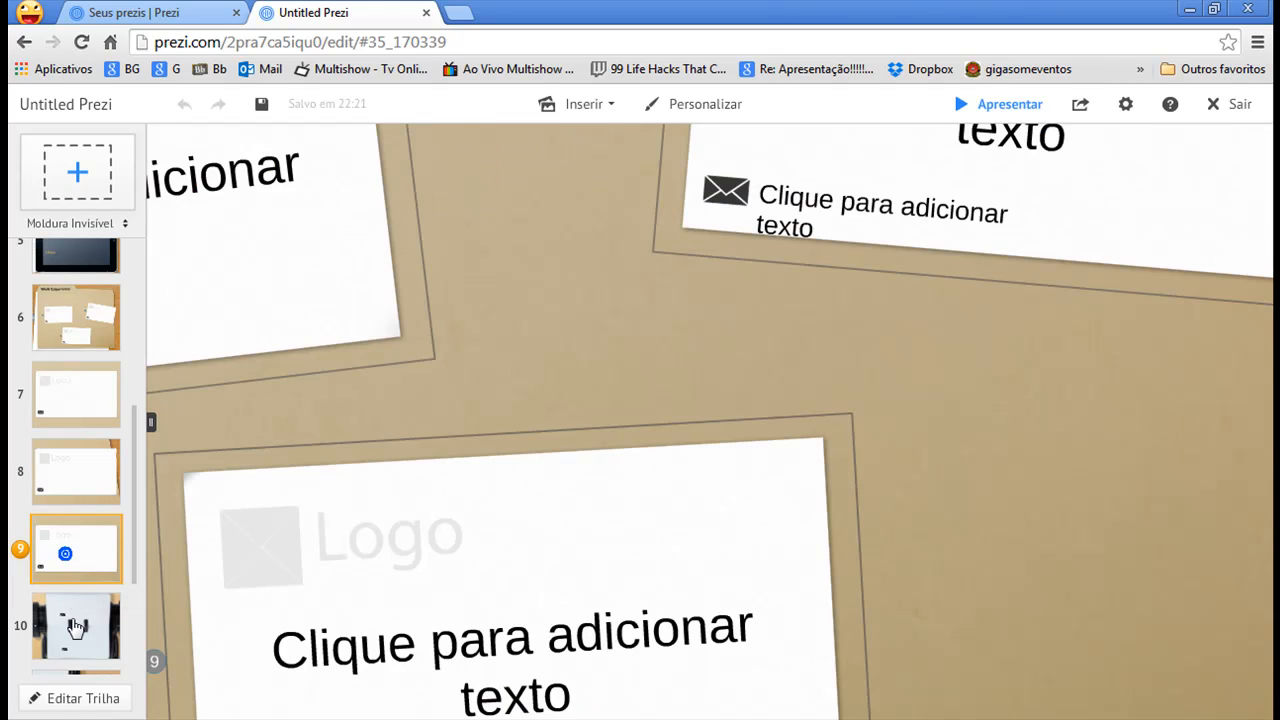
{"action": "left_click", "coordinate": [74, 625]}
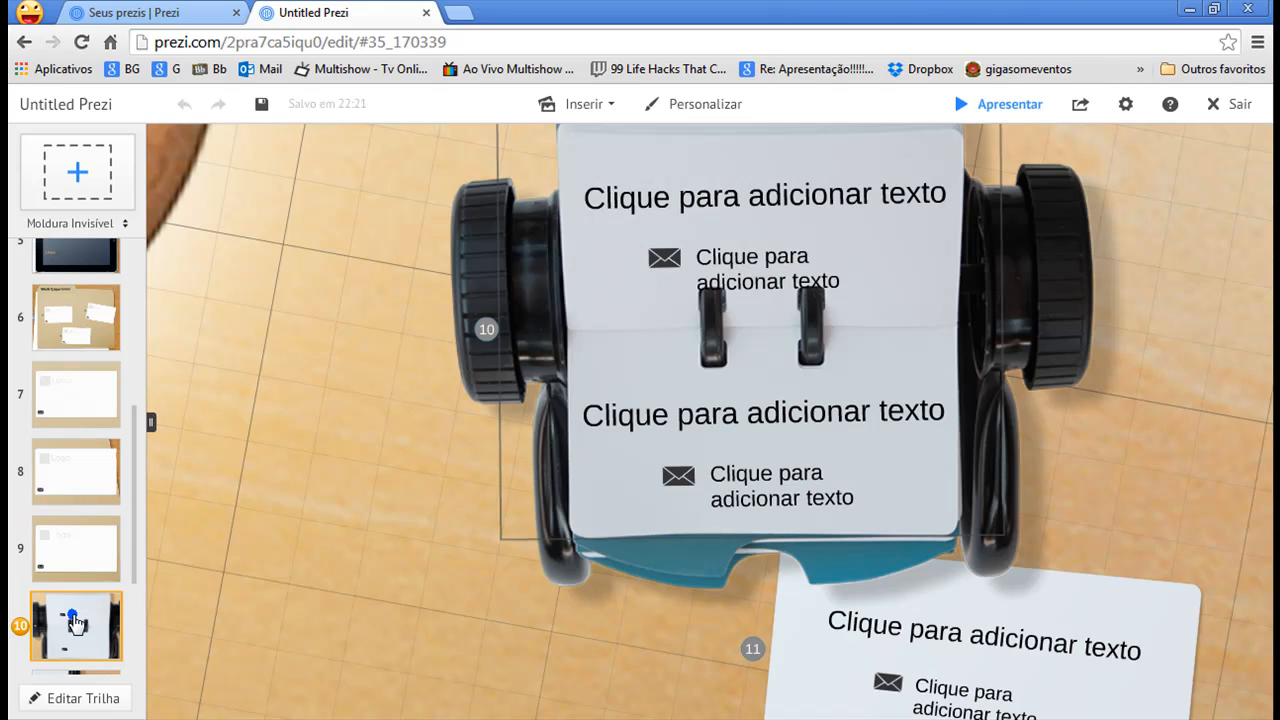
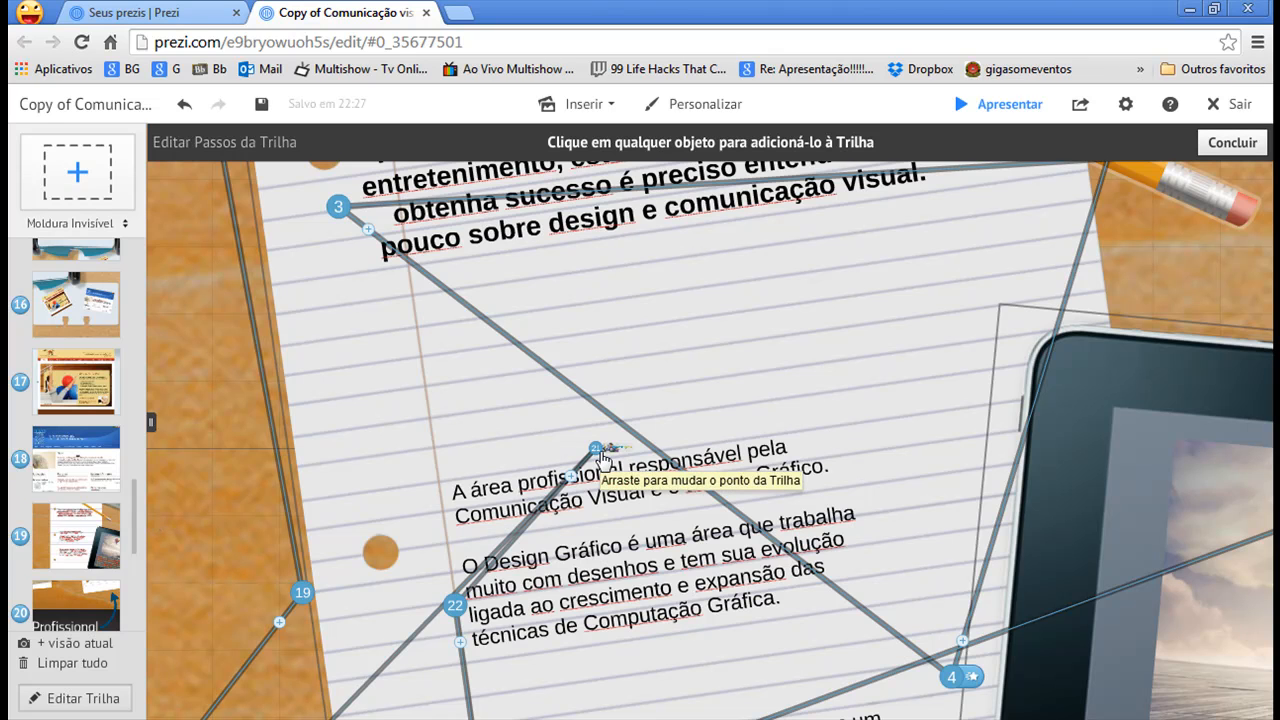
Remove the small "designer" image from the path, add it again and place it as step 21, after "Profissional"
{"action": "left_click_drag", "start_coordinate": [597, 450], "coordinate": [372, 470]}
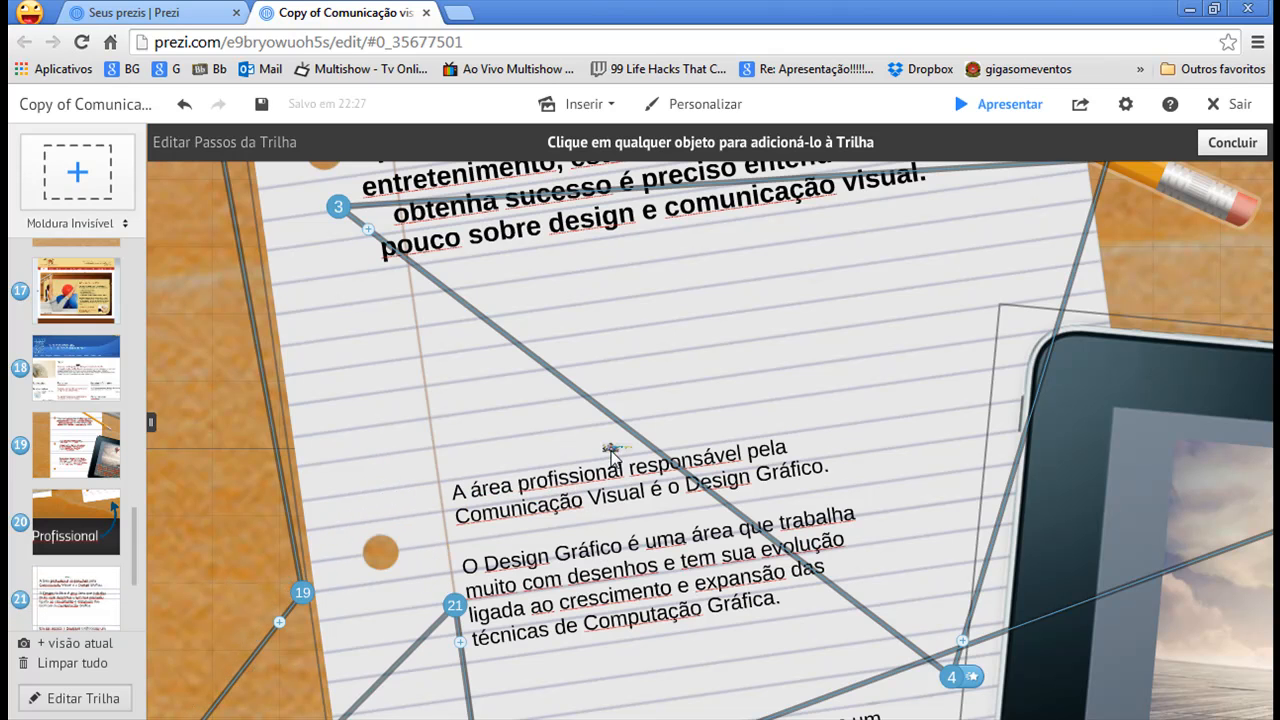
{"action": "scroll", "coordinate": [612, 450], "scroll_direction": "up", "scroll_amount": 8}
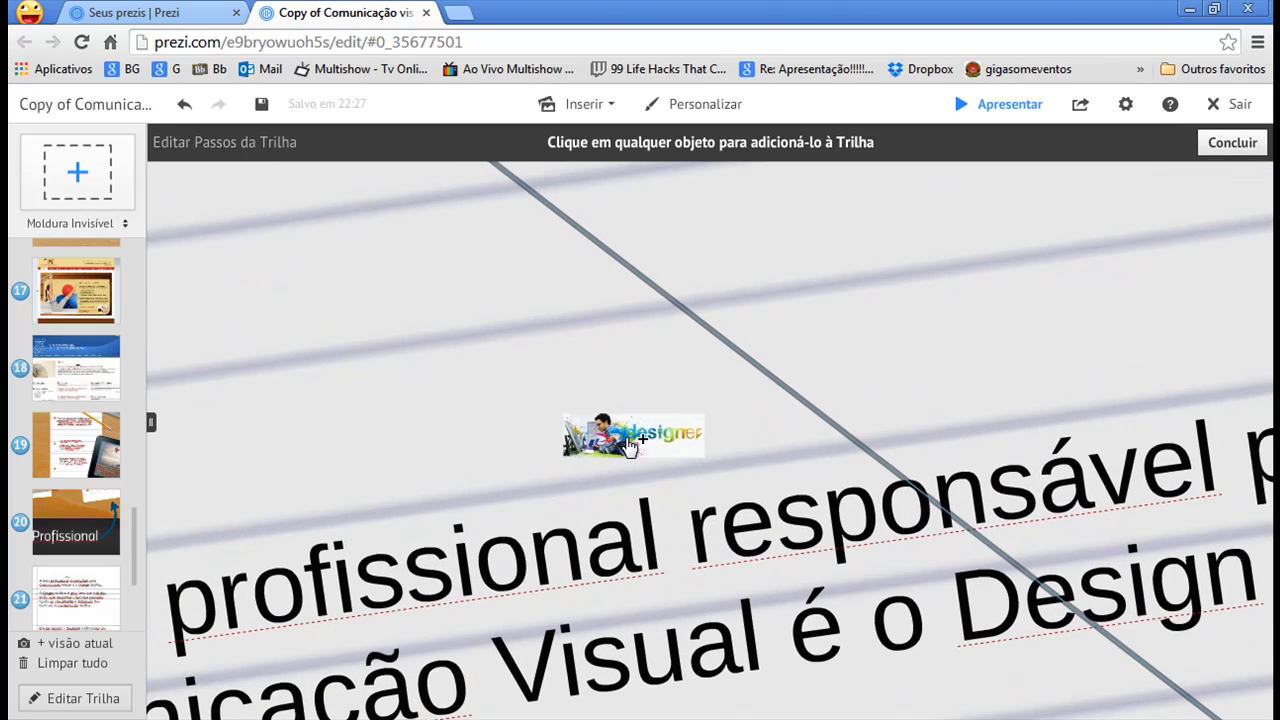
{"action": "left_click", "coordinate": [629, 440]}
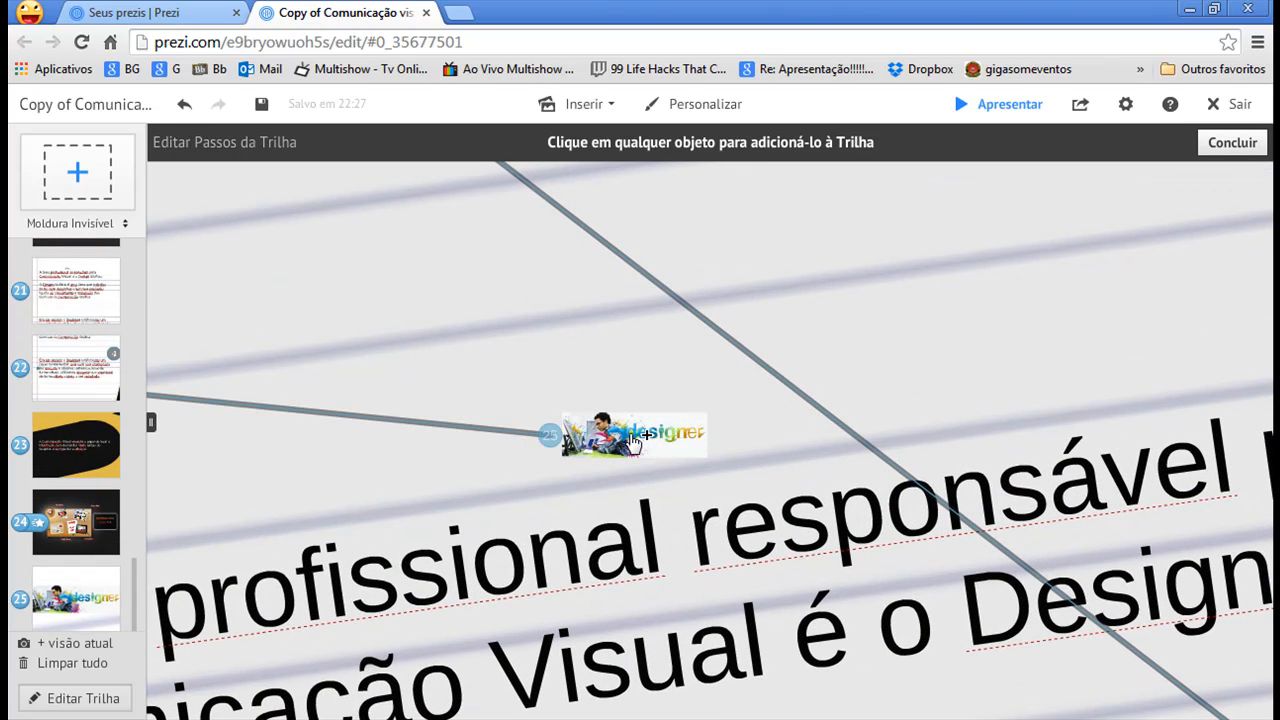
{"action": "scroll", "coordinate": [525, 574], "scroll_direction": "down", "scroll_amount": 8}
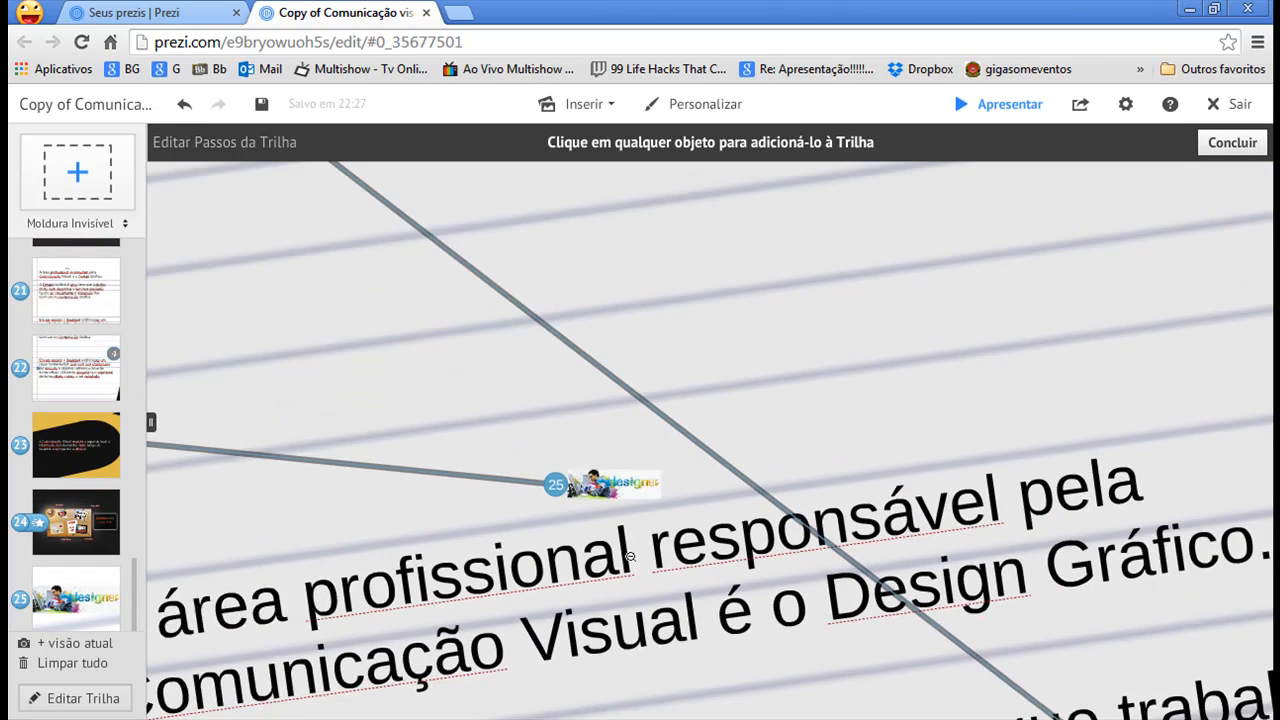
{"action": "scroll", "coordinate": [631, 565], "scroll_direction": "down", "scroll_amount": 2}
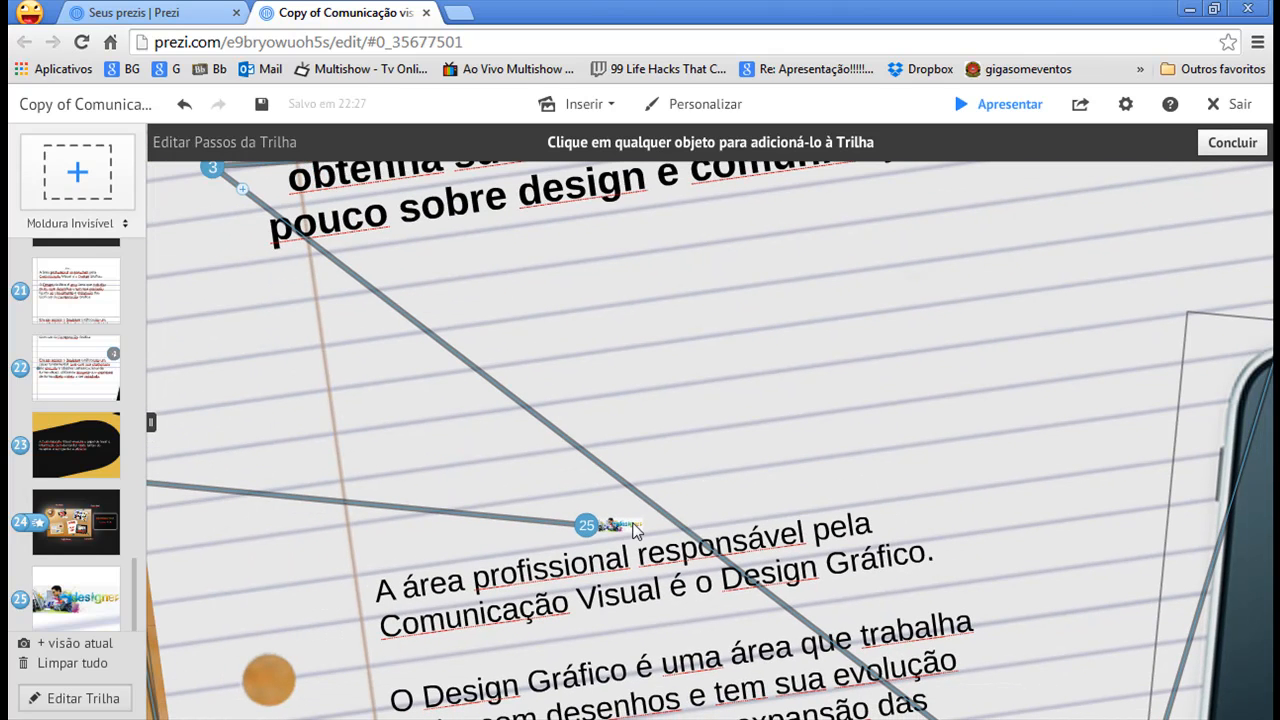
{"action": "left_click_drag", "start_coordinate": [80, 593], "coordinate": [77, 272]}
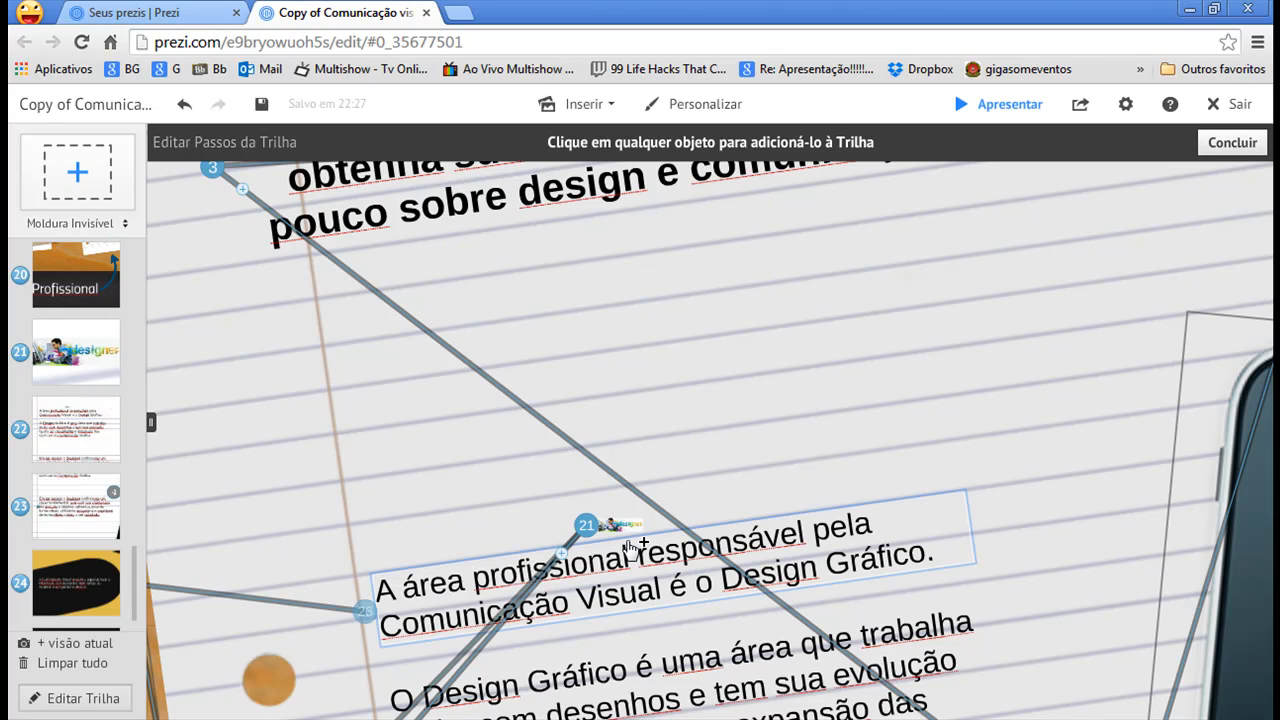
Check path steps 20 to 22 in sequence and finish path editing
{"action": "left_click", "coordinate": [70, 293]}
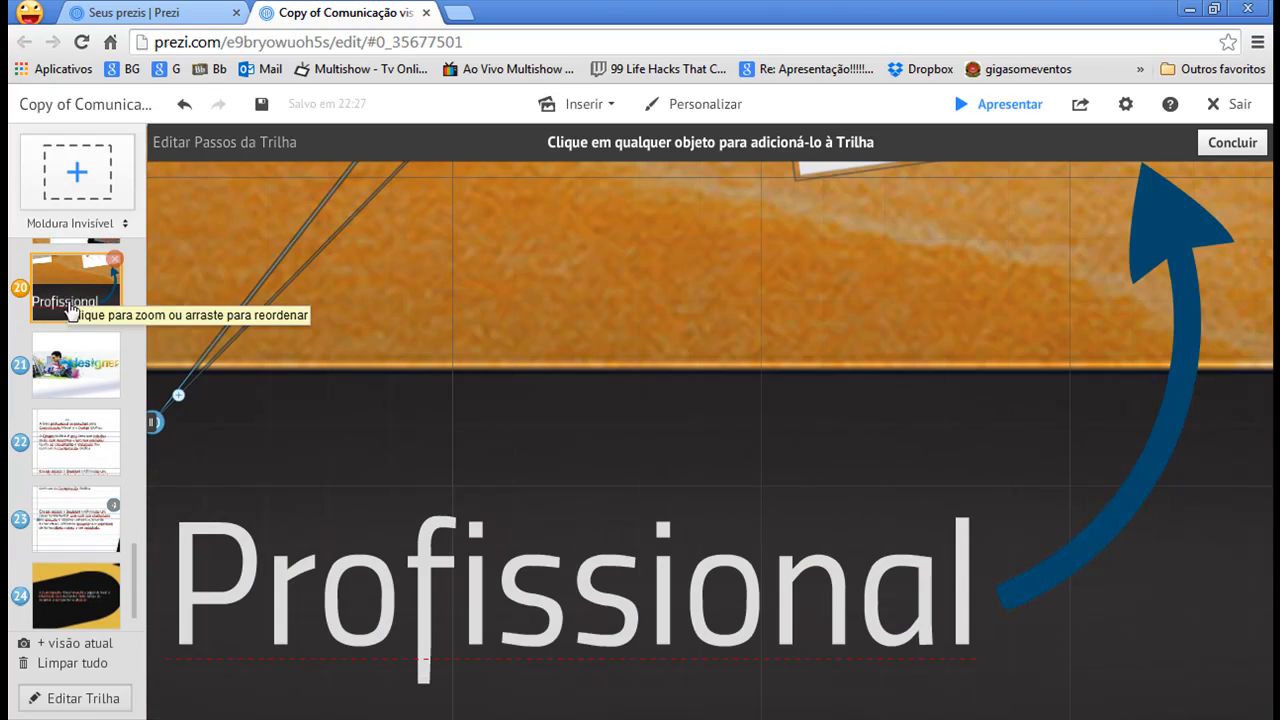
{"action": "left_click", "coordinate": [69, 355]}
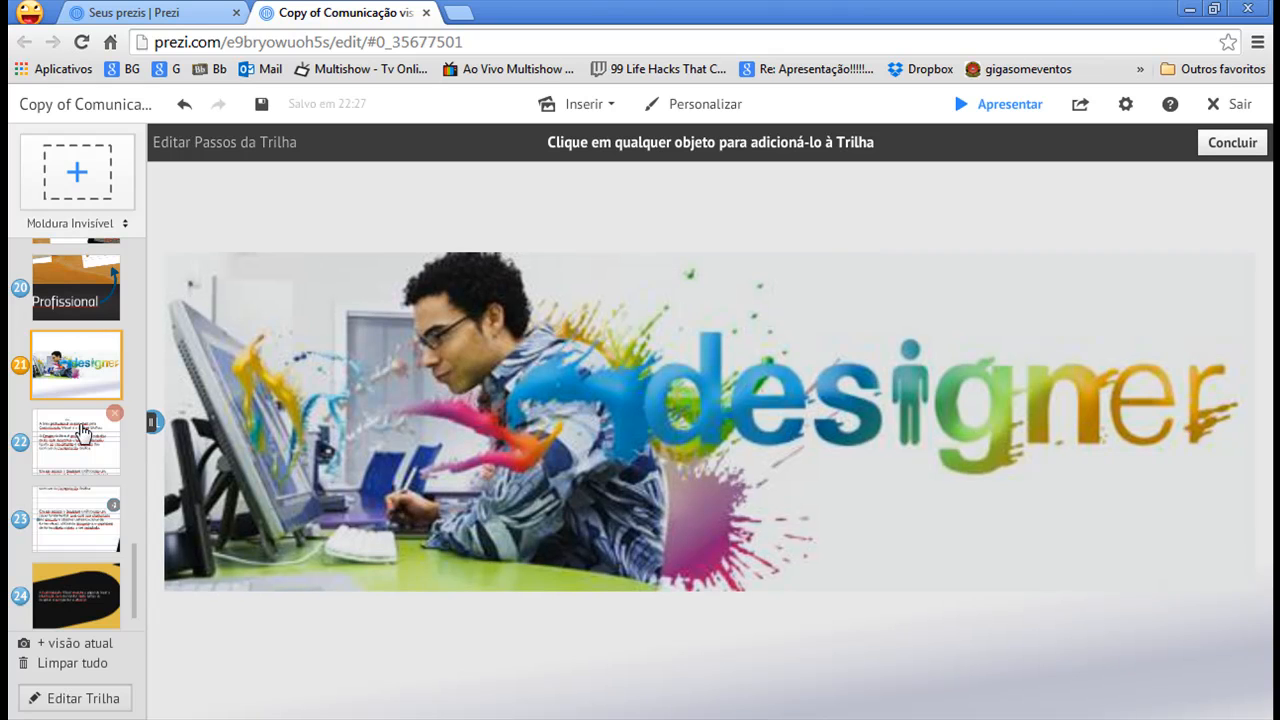
{"action": "left_click", "coordinate": [82, 432]}
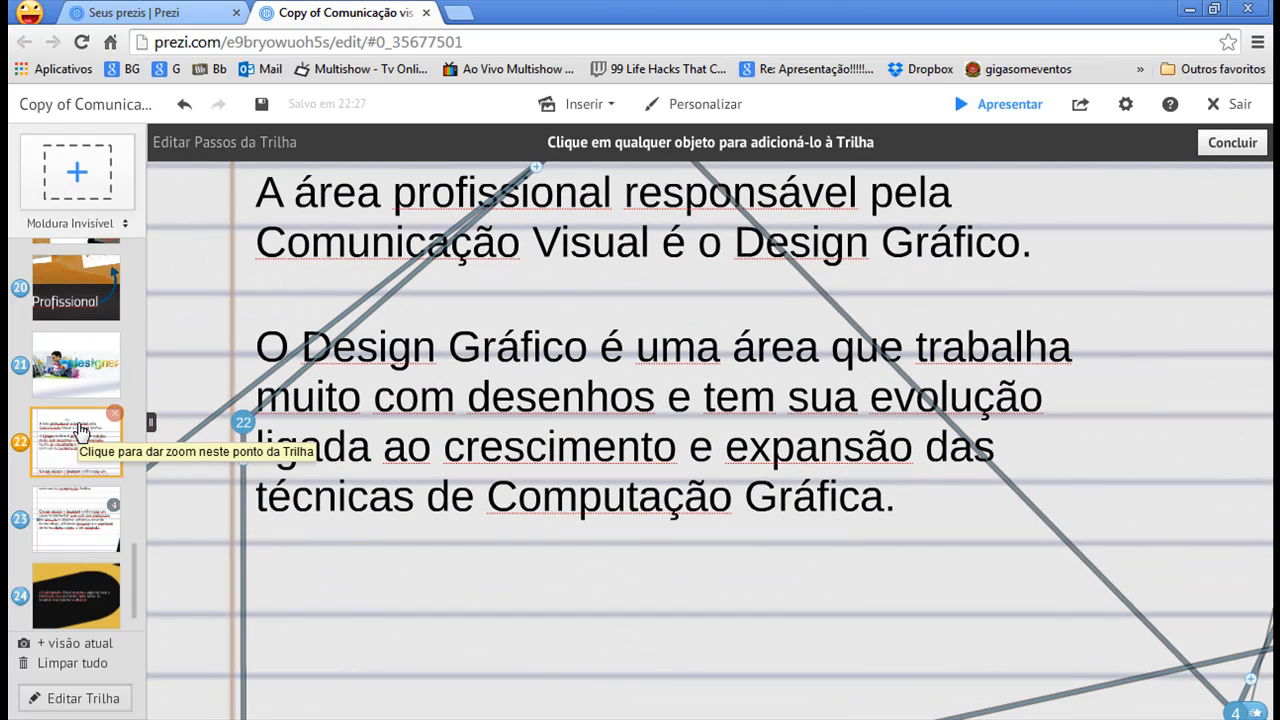
{"action": "left_click", "coordinate": [1232, 142]}
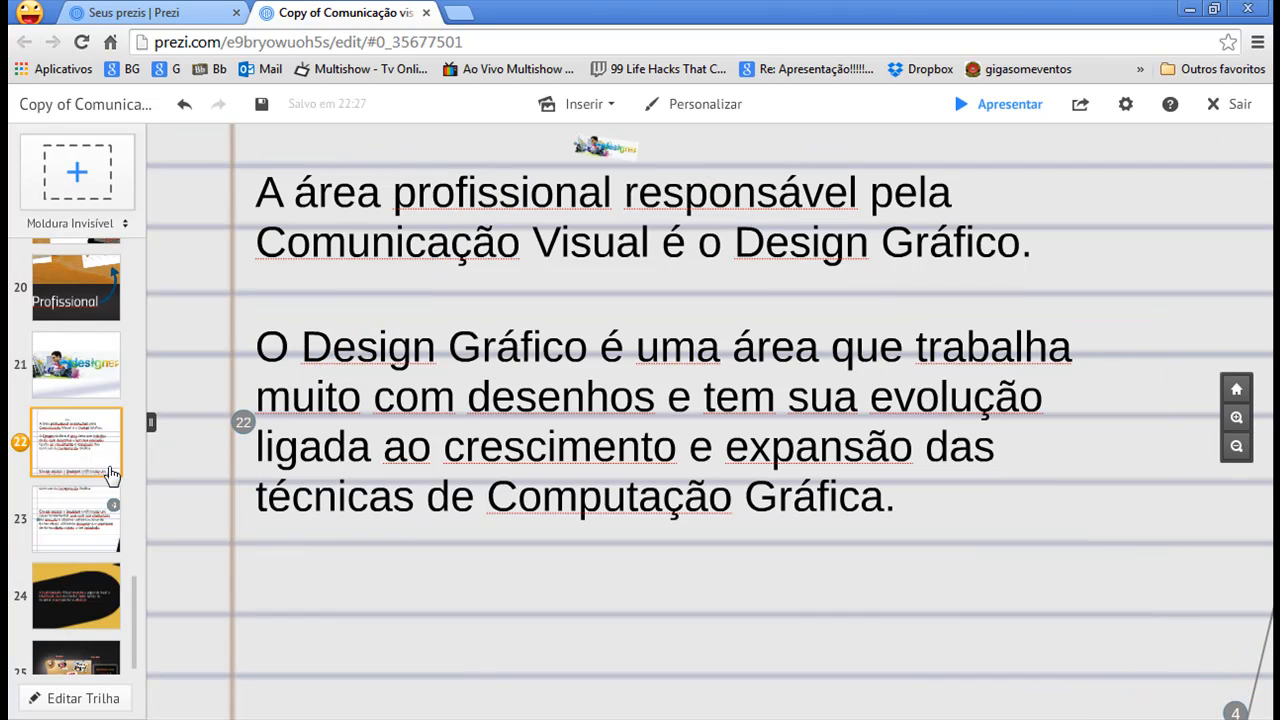
View path steps 23 and 24 and examine where the step 24 text sits inside the lettering of the "Comunicação visual" title
{"action": "left_click", "coordinate": [85, 515]}
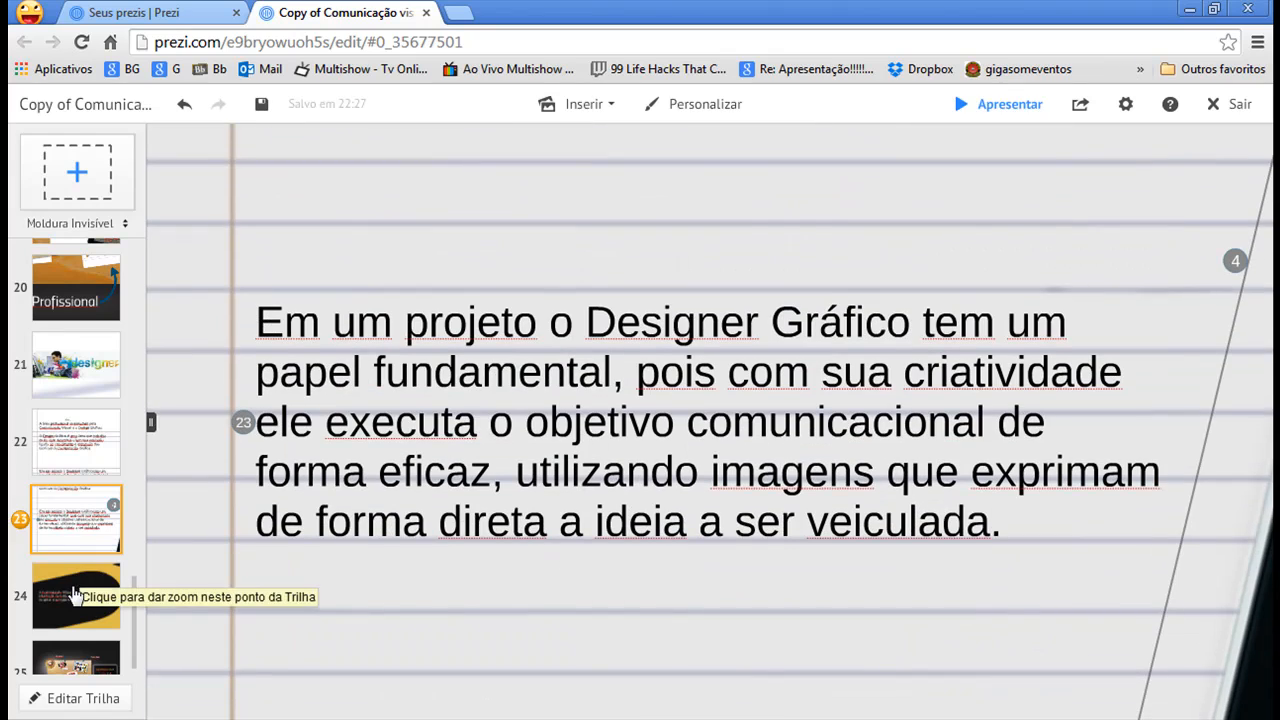
{"action": "left_click", "coordinate": [73, 596]}
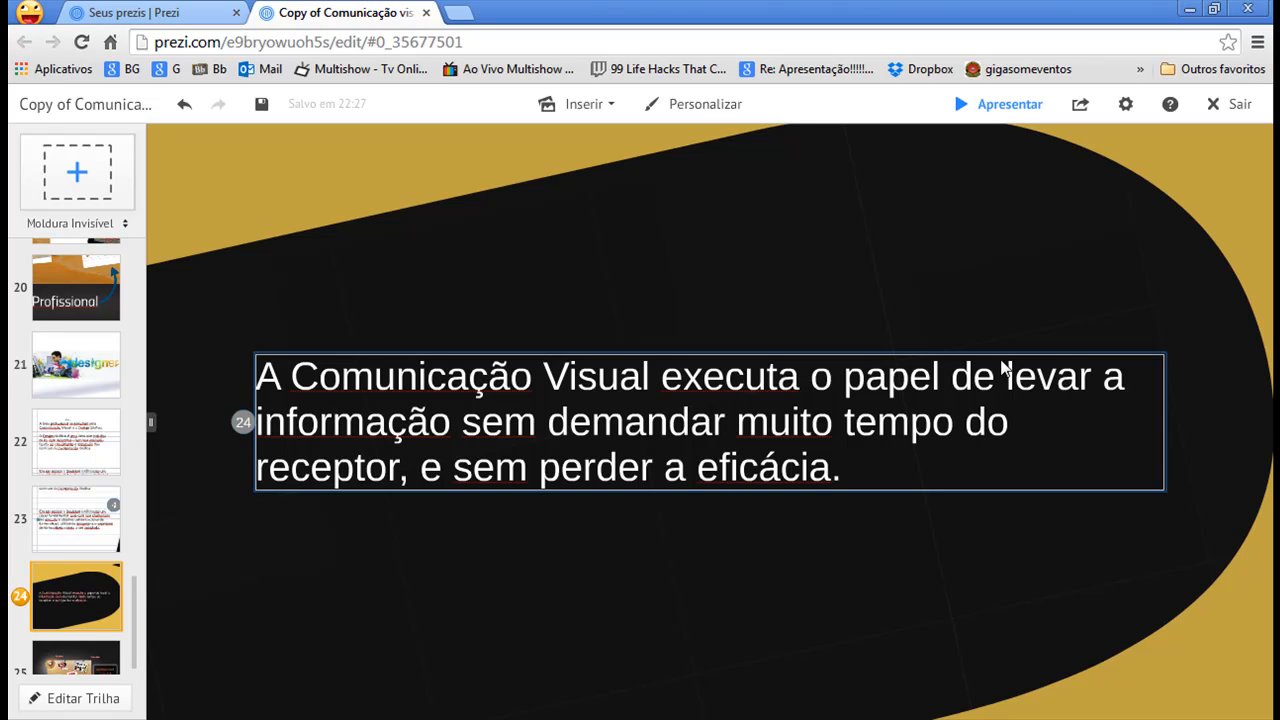
{"action": "scroll", "coordinate": [997, 364], "scroll_direction": "down", "scroll_amount": 3}
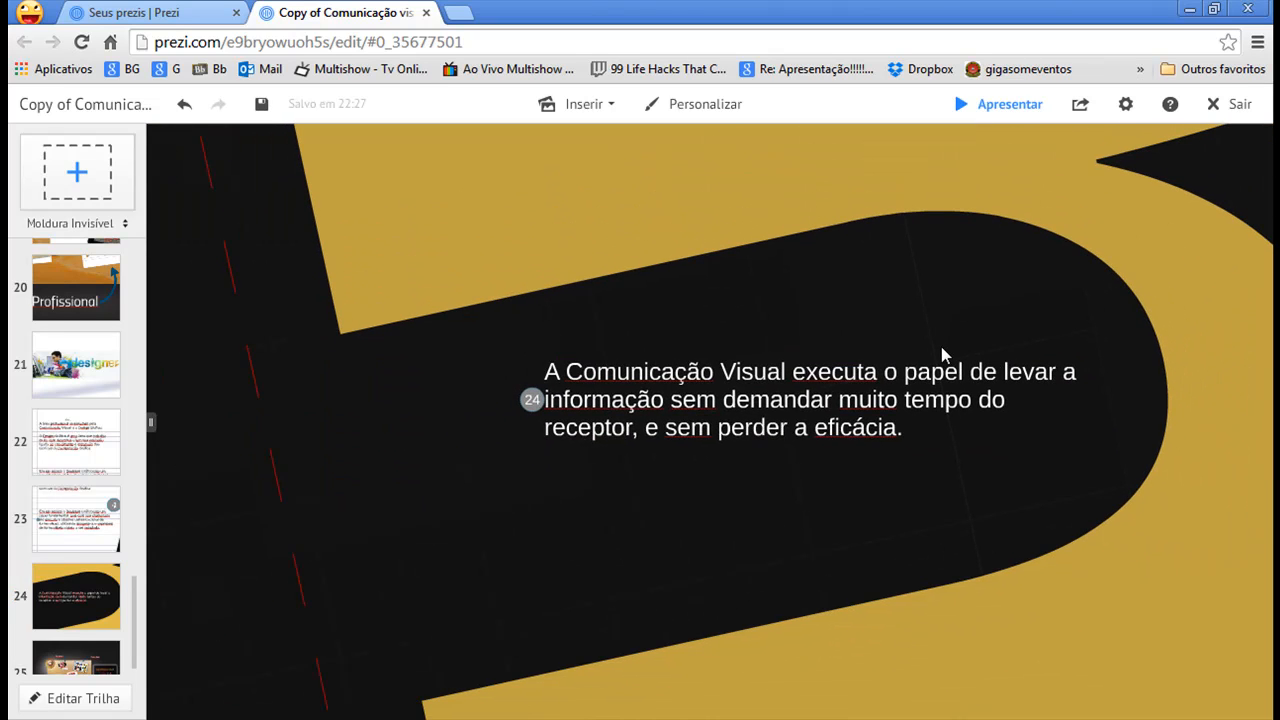
{"action": "scroll", "coordinate": [971, 343], "scroll_direction": "down", "scroll_amount": 3}
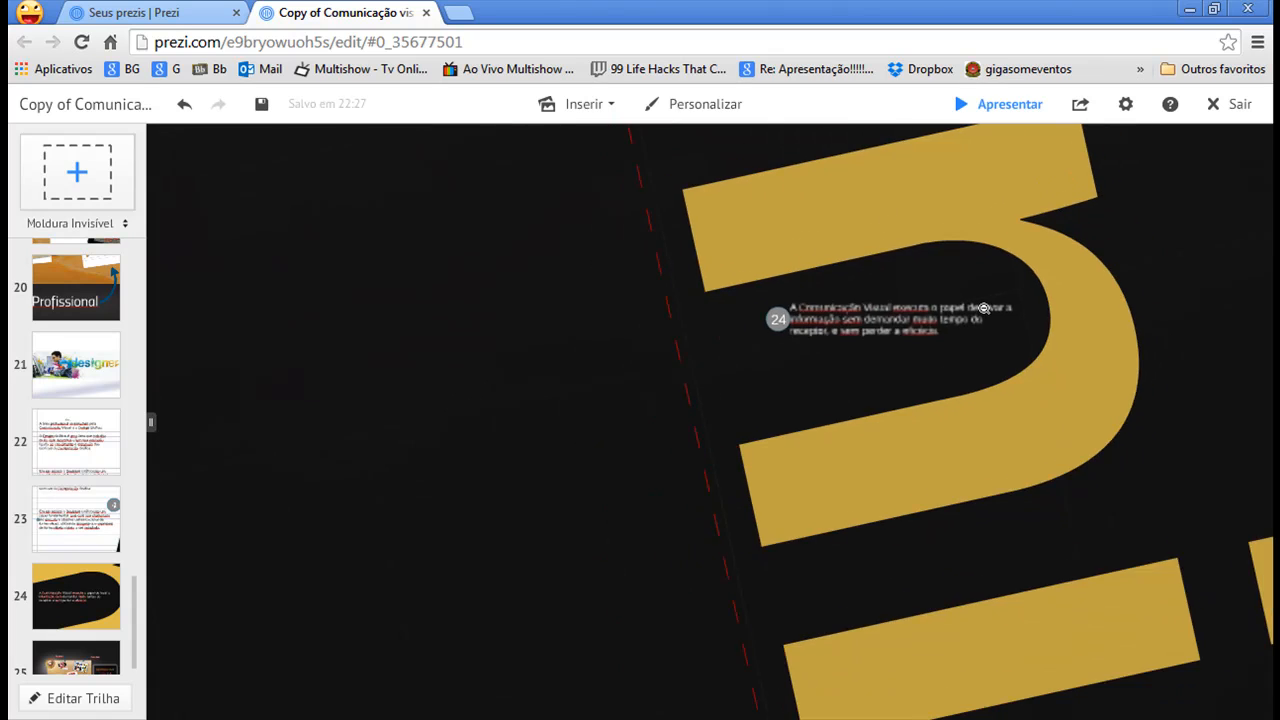
{"action": "scroll", "coordinate": [985, 308], "scroll_direction": "down", "scroll_amount": 5}
{"action": "left_click_drag", "start_coordinate": [838, 210], "coordinate": [690, 358]}
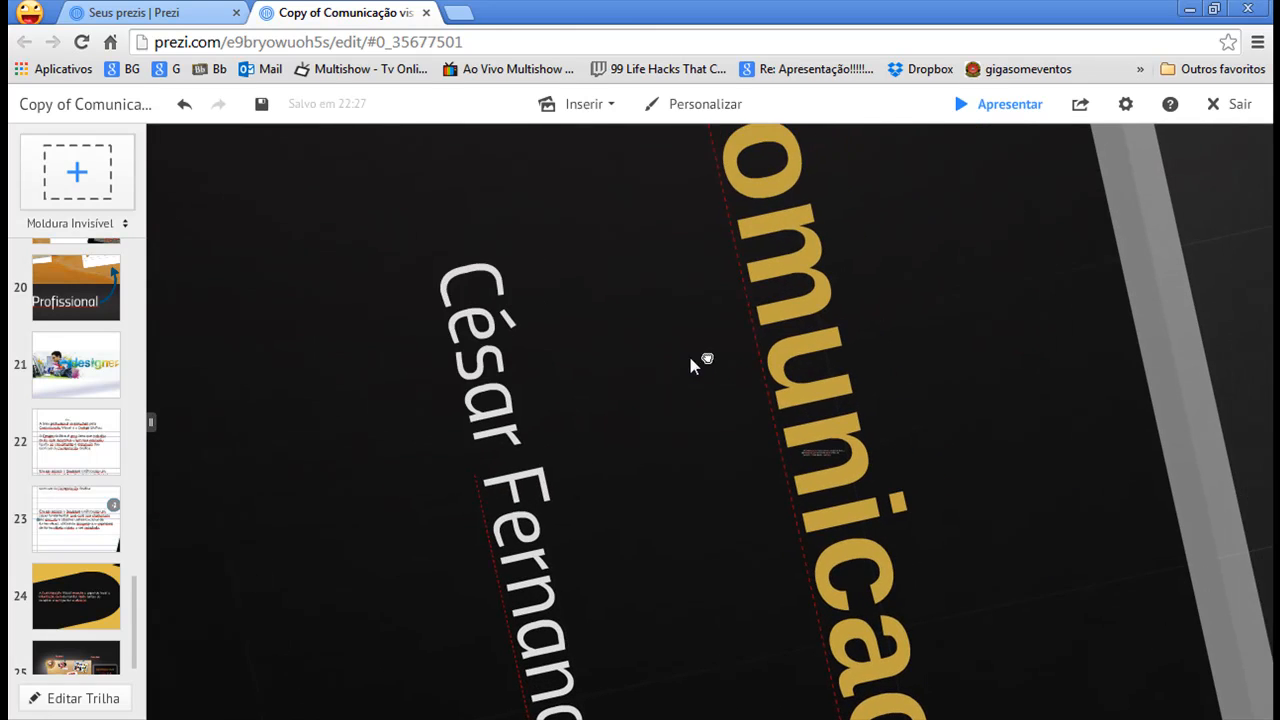
{"action": "scroll", "coordinate": [854, 357], "scroll_direction": "down", "scroll_amount": 5}
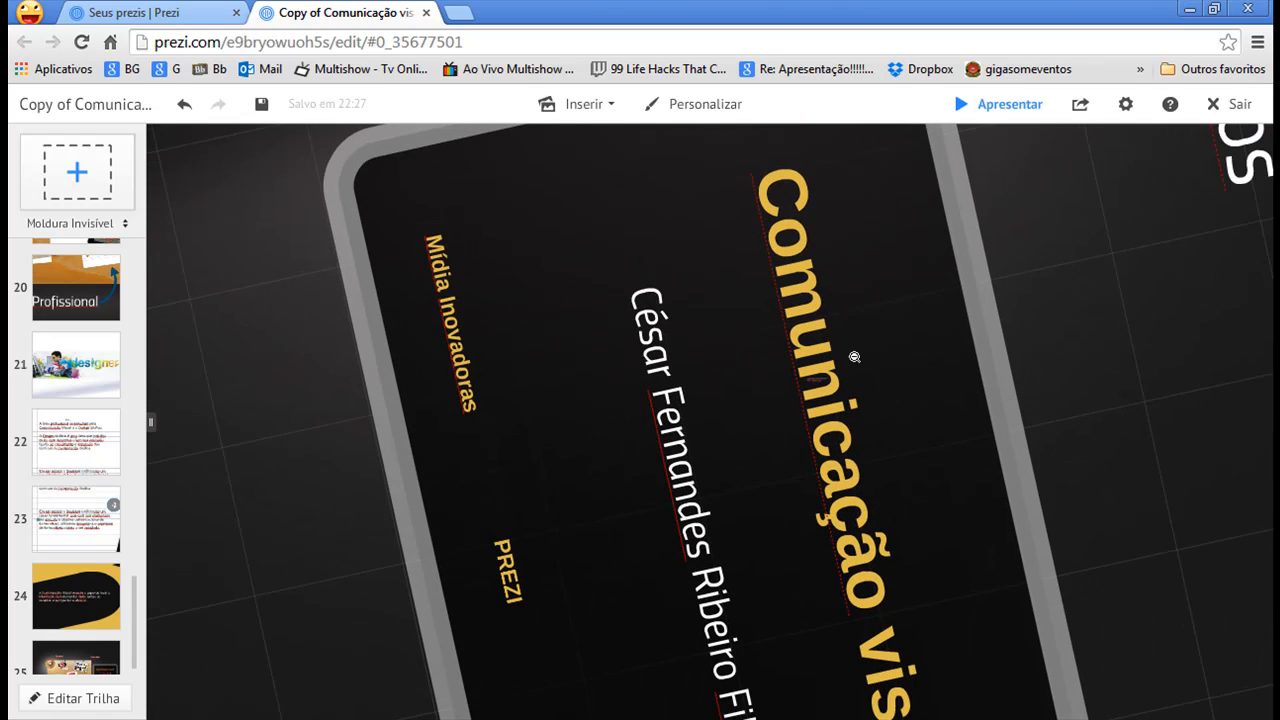
{"action": "scroll", "coordinate": [864, 416], "scroll_direction": "up", "scroll_amount": 4}
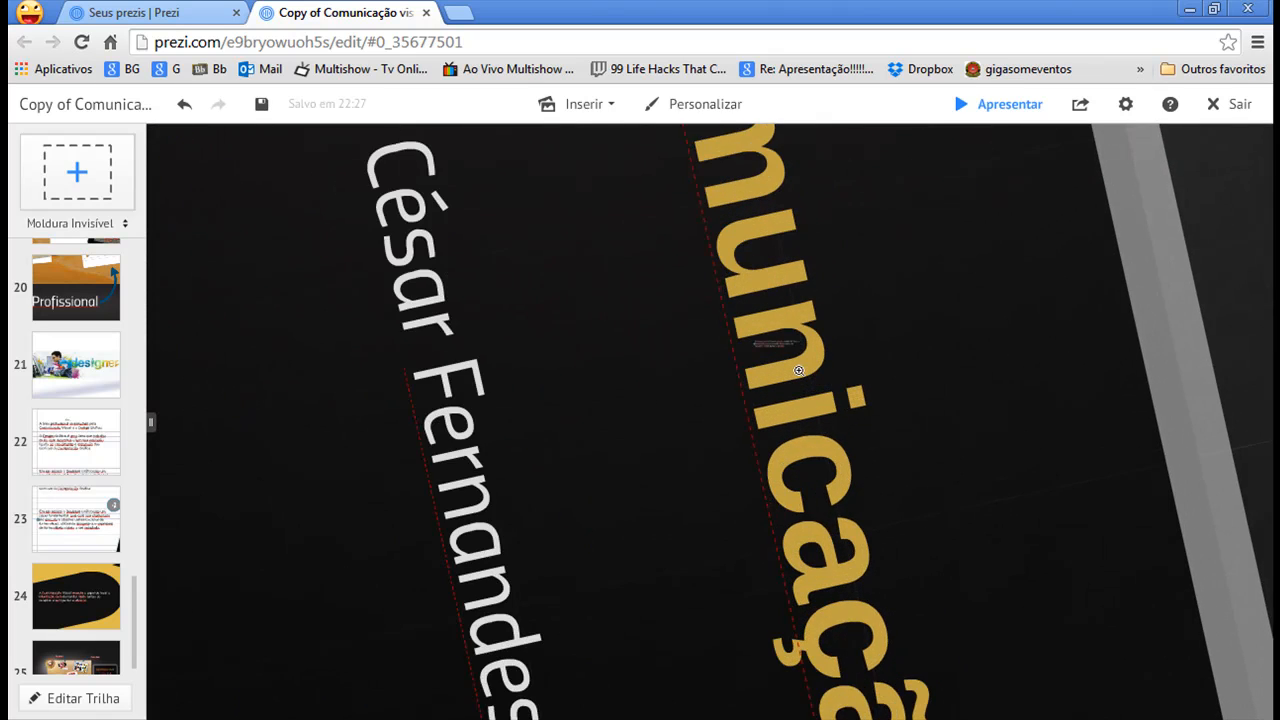
{"action": "scroll", "coordinate": [798, 371], "scroll_direction": "up", "scroll_amount": 5}
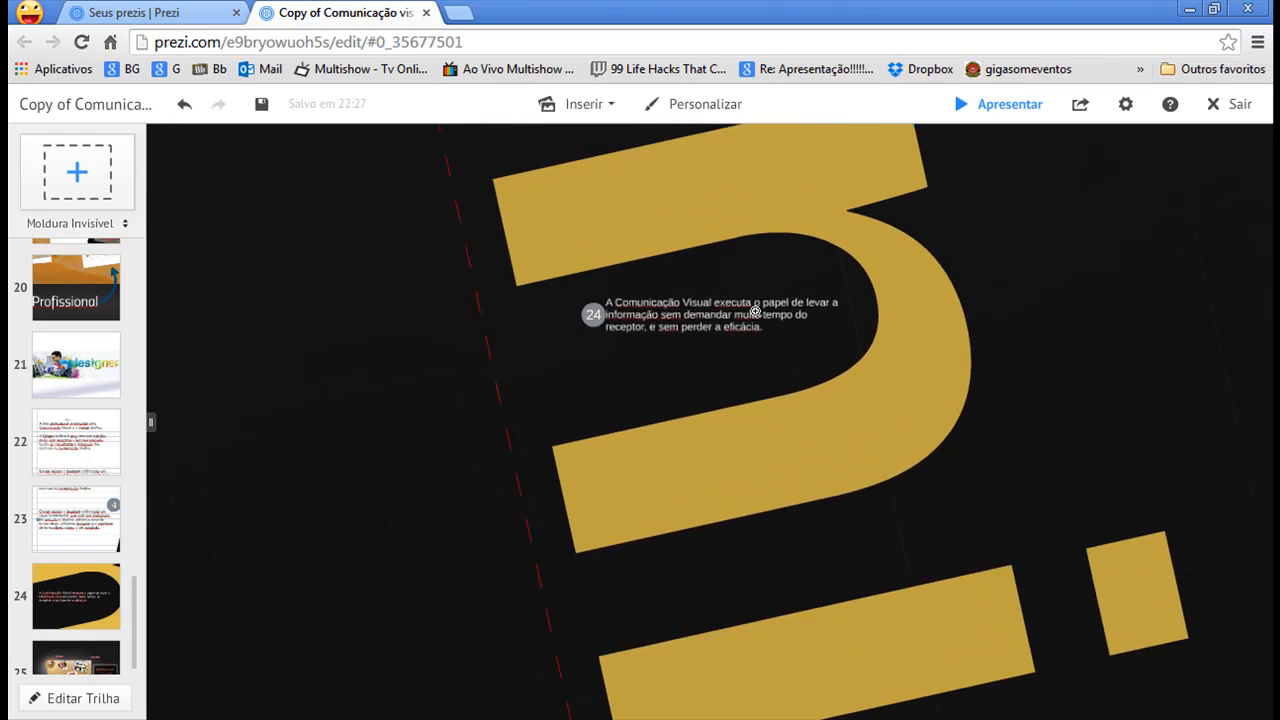
{"action": "scroll", "coordinate": [755, 311], "scroll_direction": "up", "scroll_amount": 5}
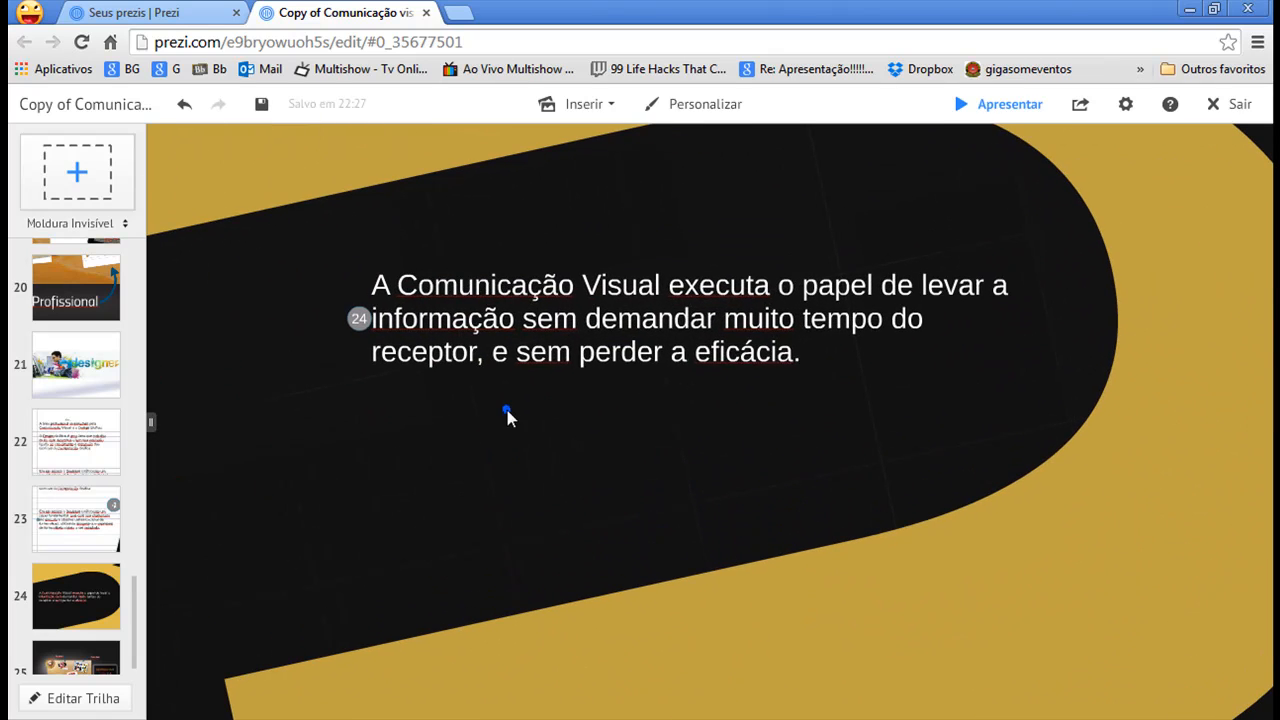
Select the whole "A Comunicação Visual executa o papel..." paragraph at path step 24 and copy its text
{"action": "left_click", "coordinate": [507, 412]}
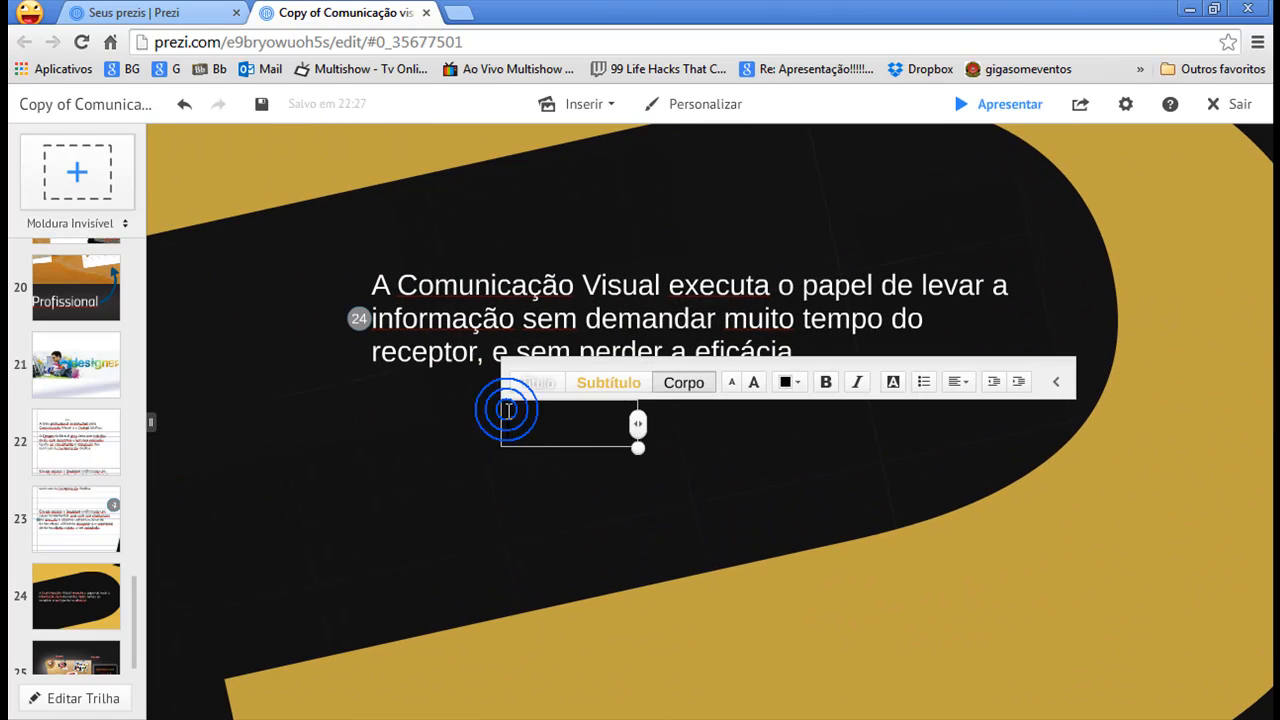
{"action": "left_click", "coordinate": [650, 296]}
{"action": "left_click_drag", "start_coordinate": [806, 360], "coordinate": [336, 238]}
{"action": "key", "text": "ctrl+c"}
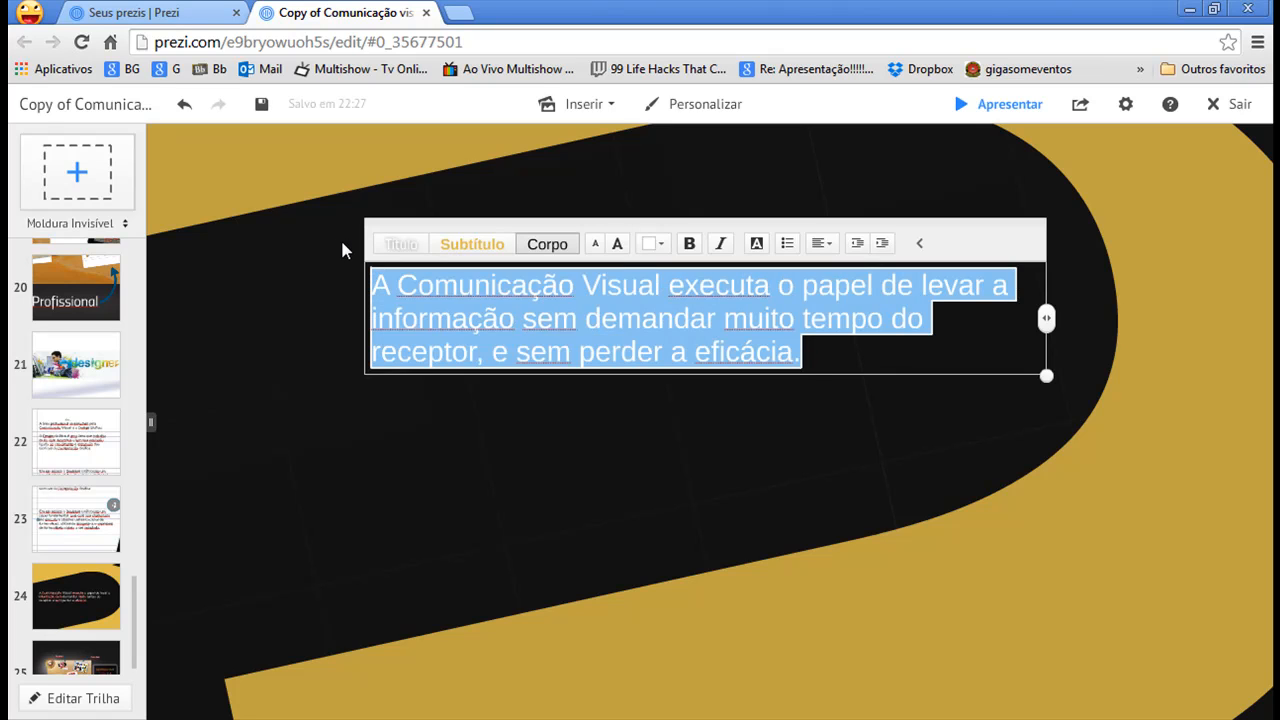
Delete the "A Comunicação Visual executa o papel..." paragraph and paste the copied text as a new text block on the same black lettering
{"action": "key", "text": "BackSpace"}
{"action": "left_click", "coordinate": [468, 459]}
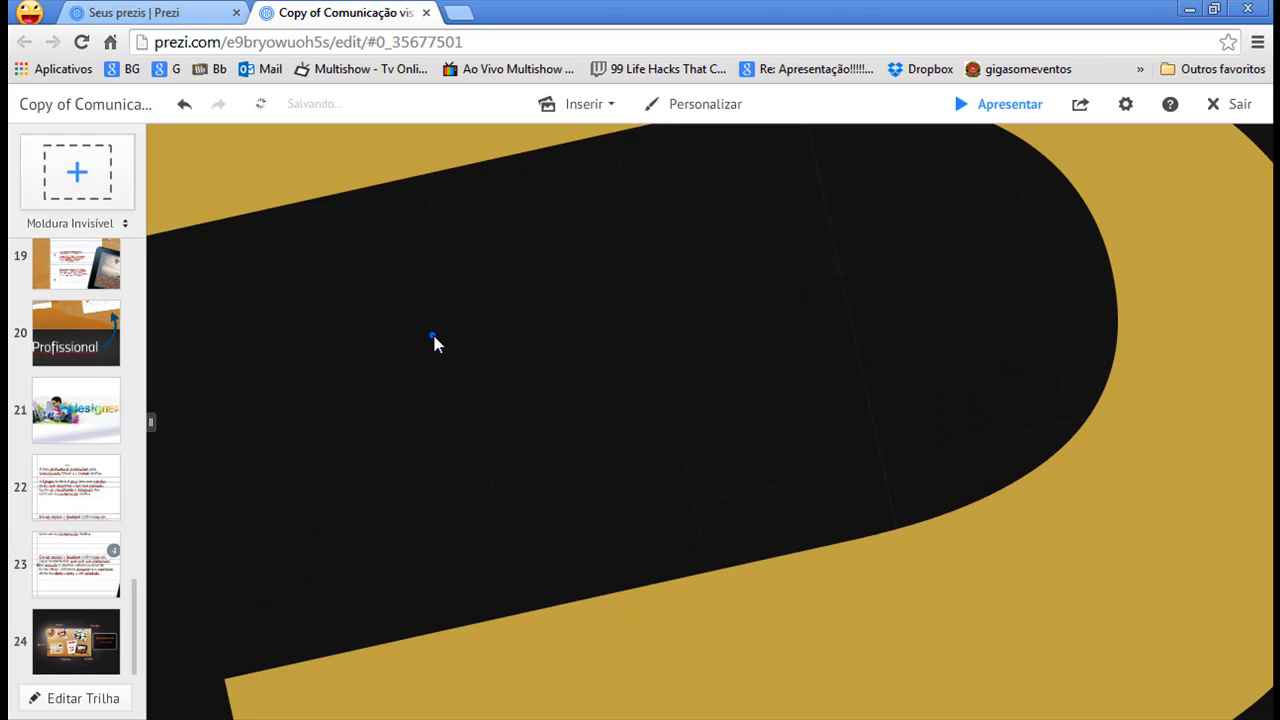
{"action": "left_click", "coordinate": [432, 336]}
{"action": "key", "text": "ctrl+v"}
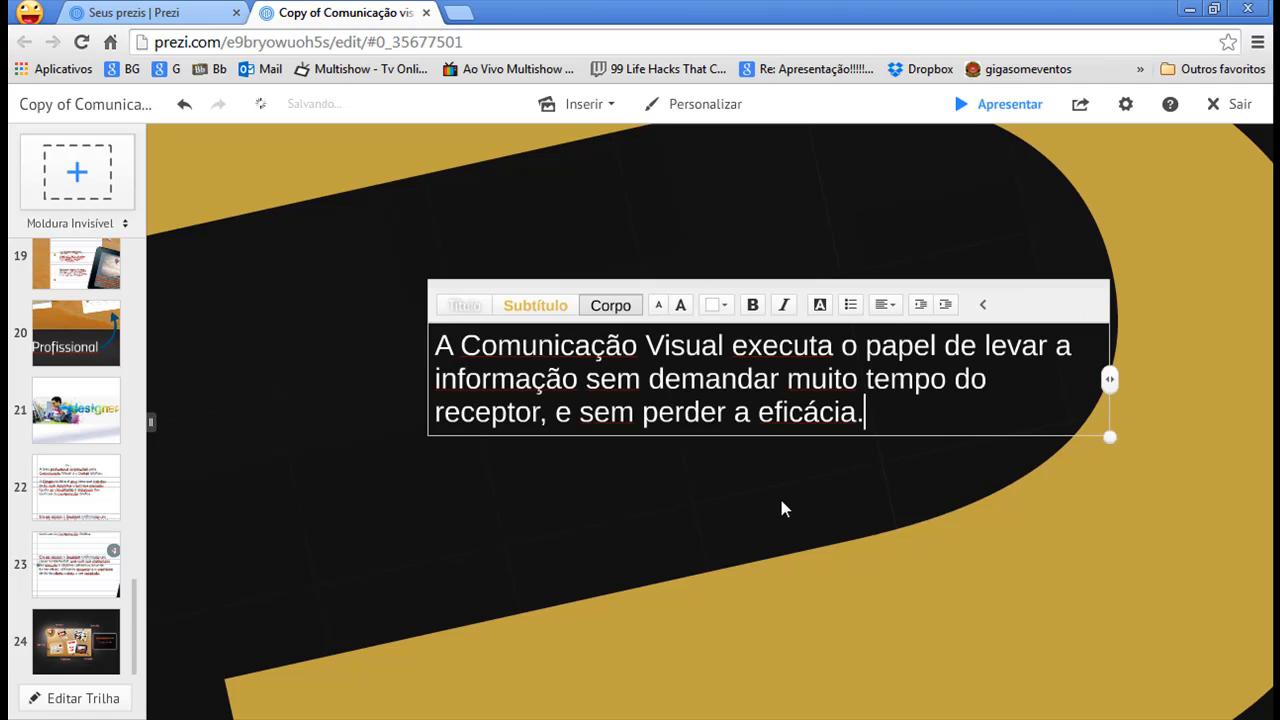
Reposition the pasted paragraph inside the black letter shape and rotate it to follow the slant of the lettering
{"action": "left_click", "coordinate": [868, 487]}
{"action": "left_click_drag", "start_coordinate": [822, 400], "coordinate": [676, 360]}
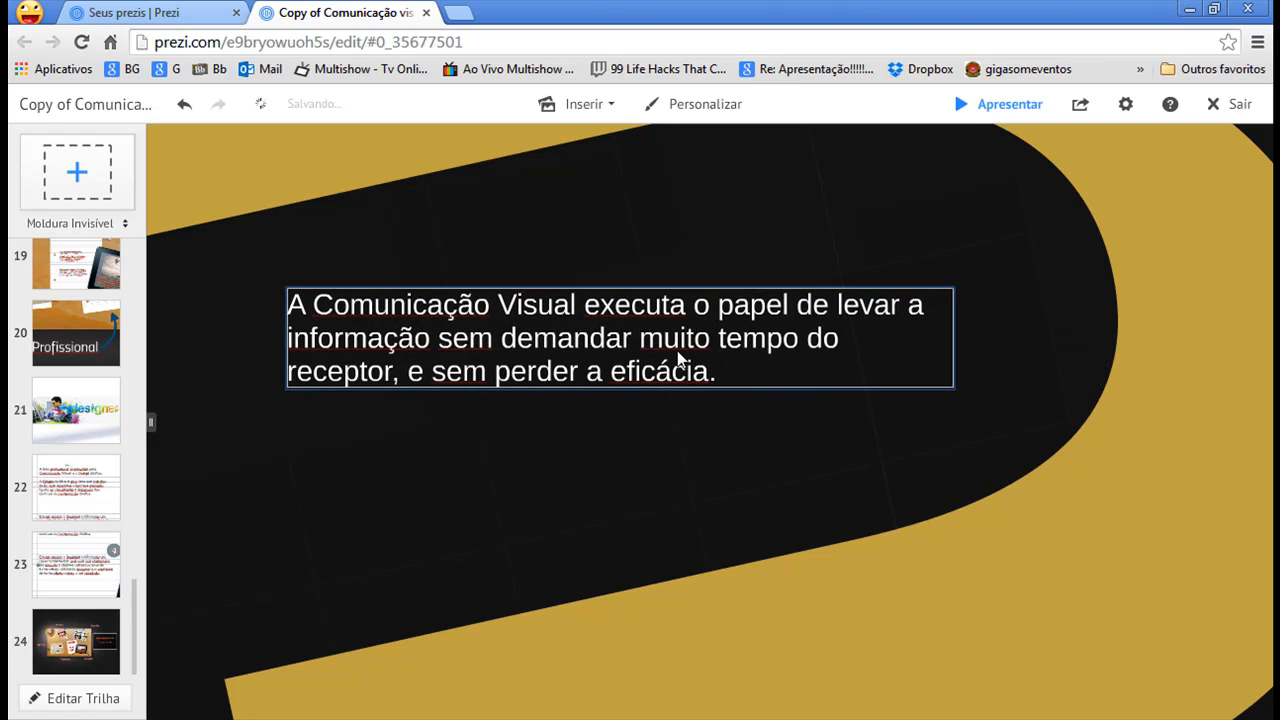
{"action": "left_click", "coordinate": [775, 330]}
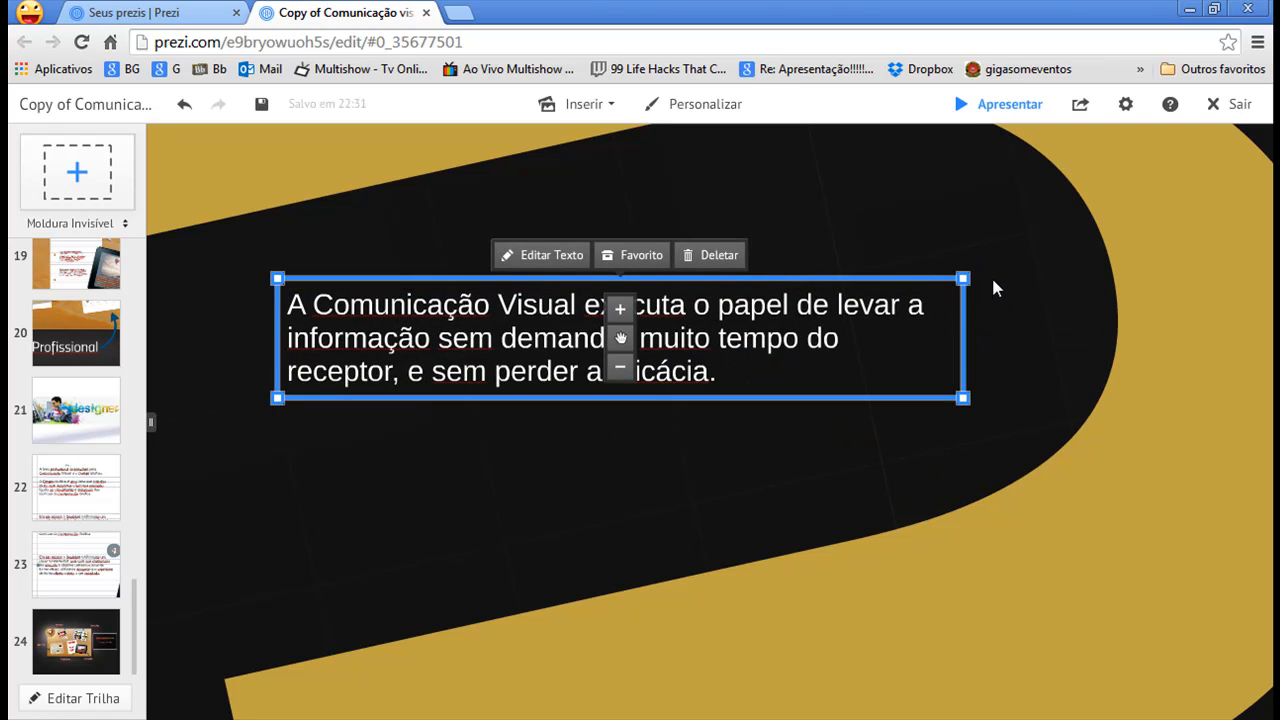
{"action": "left_click_drag", "start_coordinate": [980, 265], "coordinate": [954, 195]}
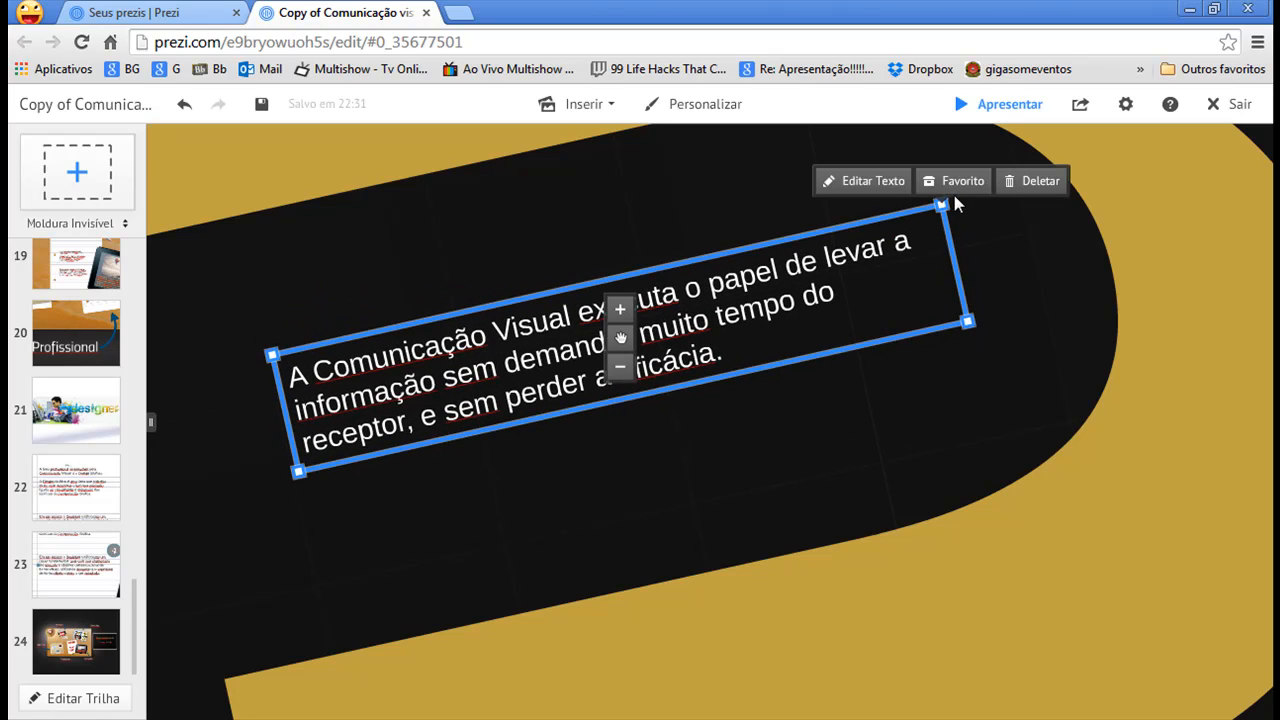
Add the rotated paragraph to the path and place it as step 24, before the final overview
{"action": "left_click", "coordinate": [70, 700]}
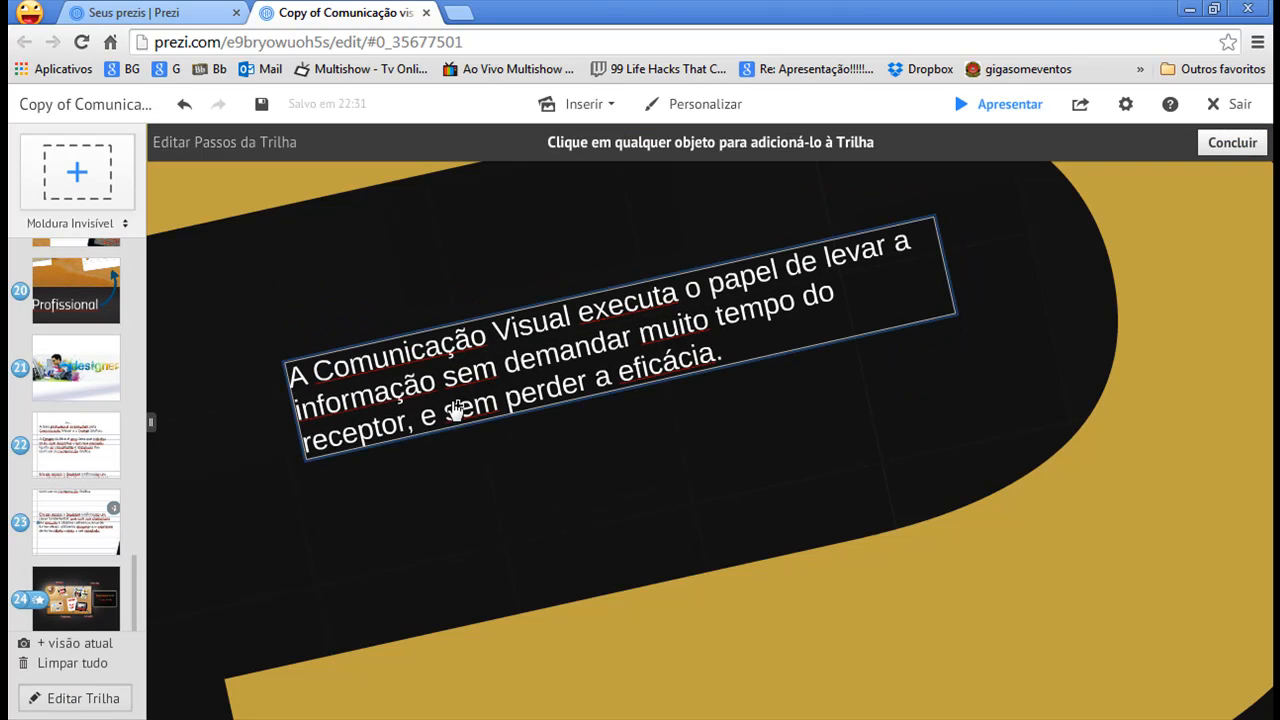
{"action": "left_click", "coordinate": [516, 364]}
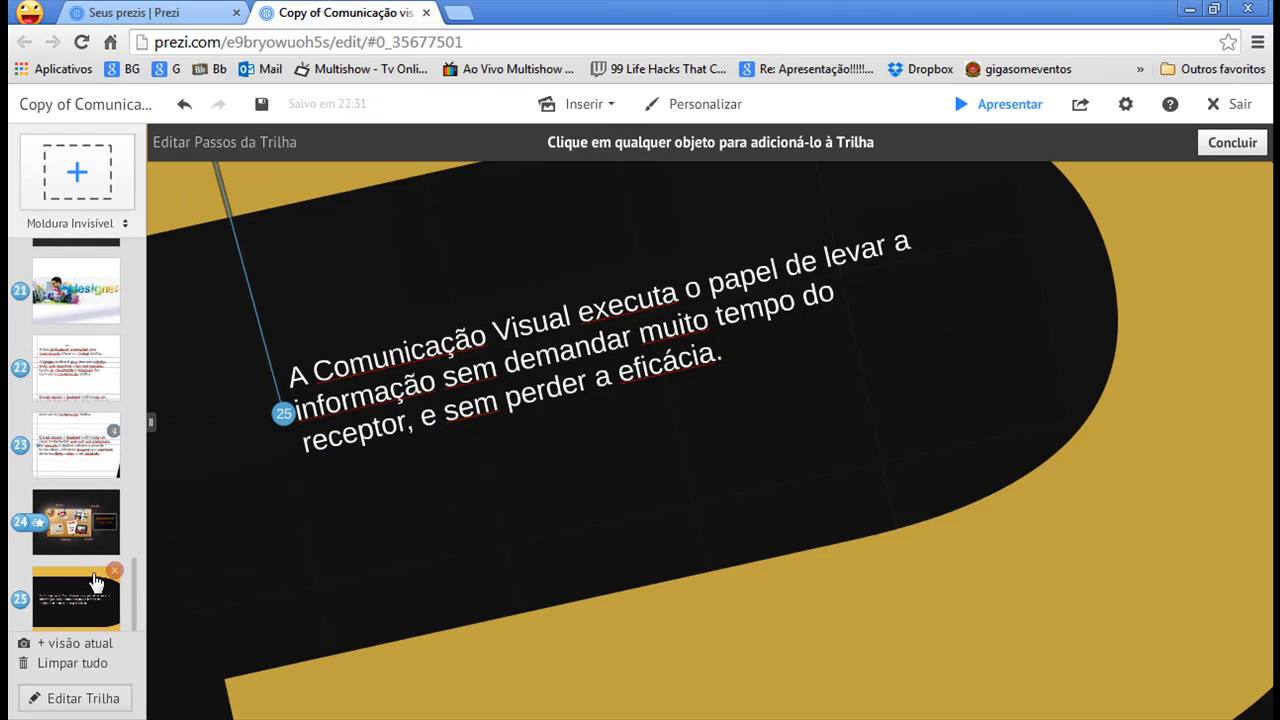
{"action": "left_click_drag", "start_coordinate": [62, 594], "coordinate": [71, 506]}
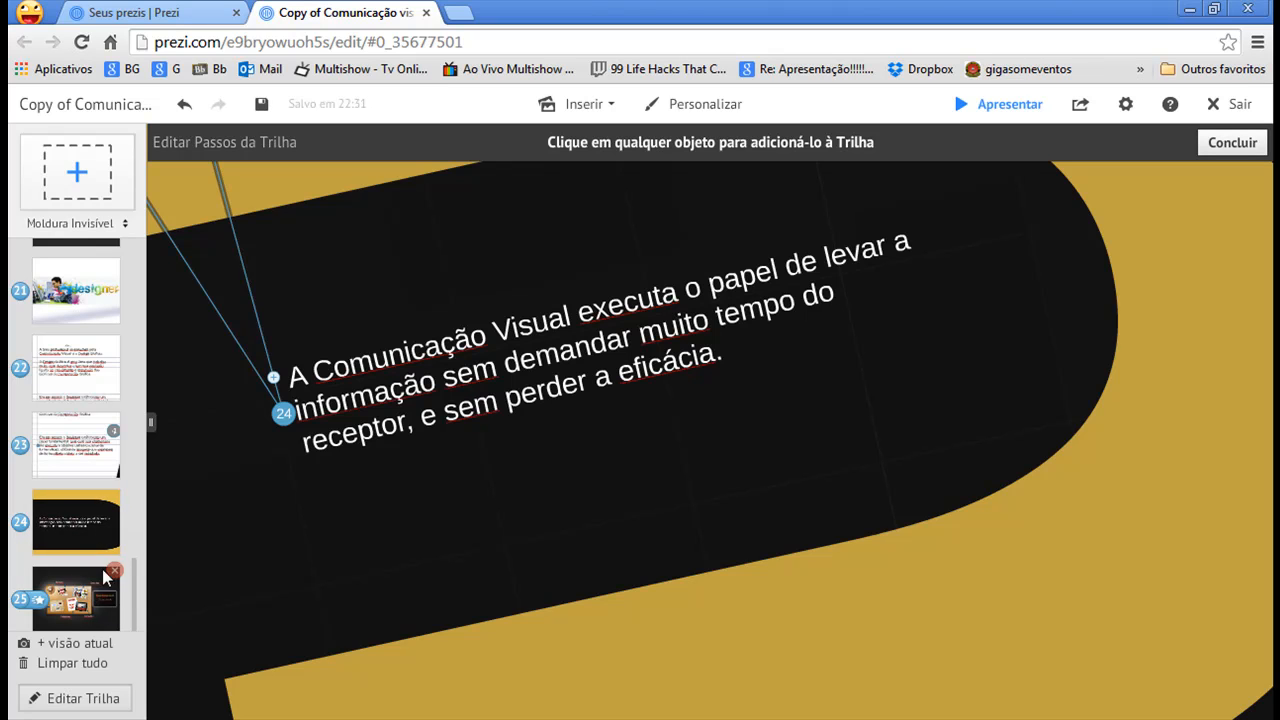
Check path steps 23 and 24 and the closing overview at step 25 in sequence
{"action": "left_click", "coordinate": [83, 517]}
{"action": "left_click", "coordinate": [80, 455]}
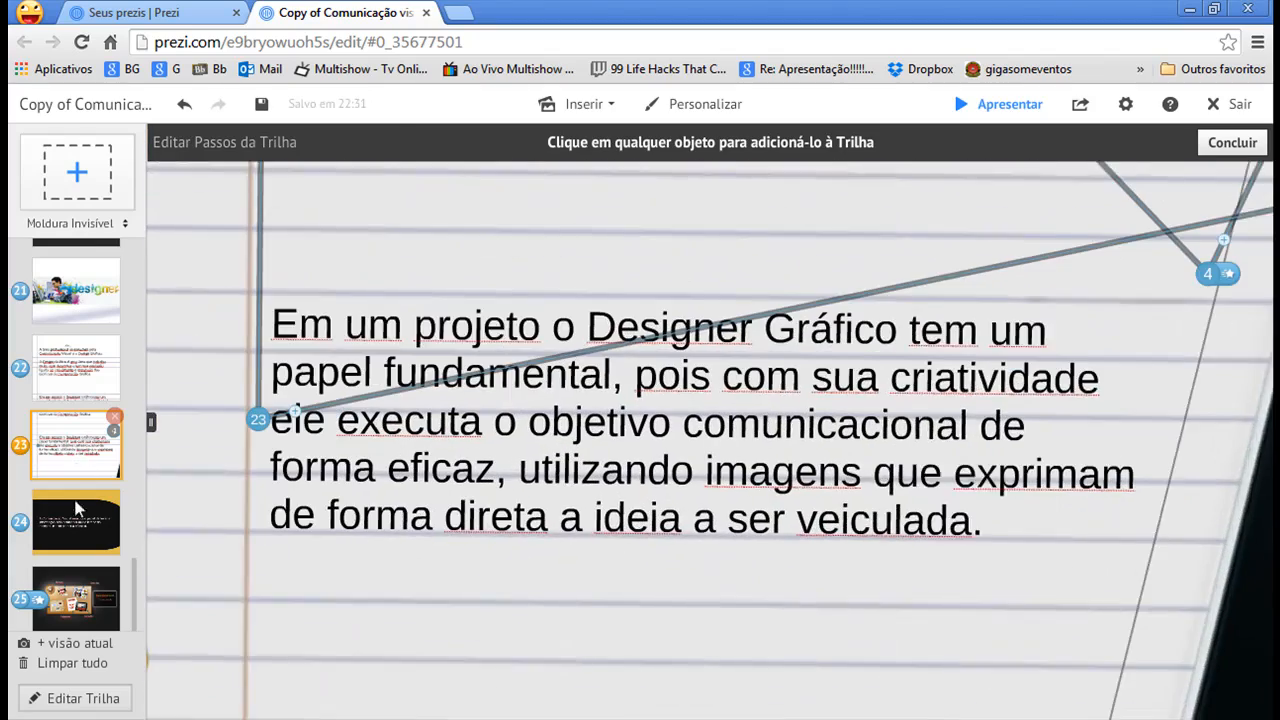
{"action": "left_click", "coordinate": [88, 522]}
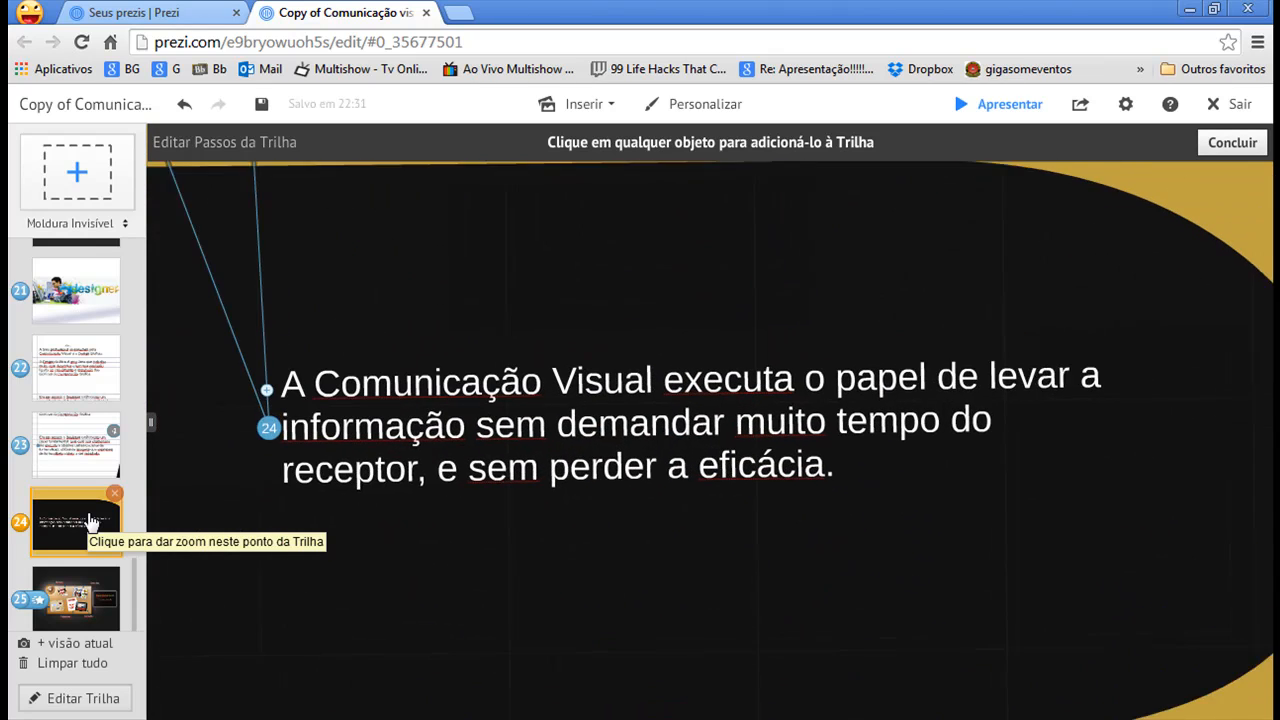
{"action": "left_click", "coordinate": [68, 600]}
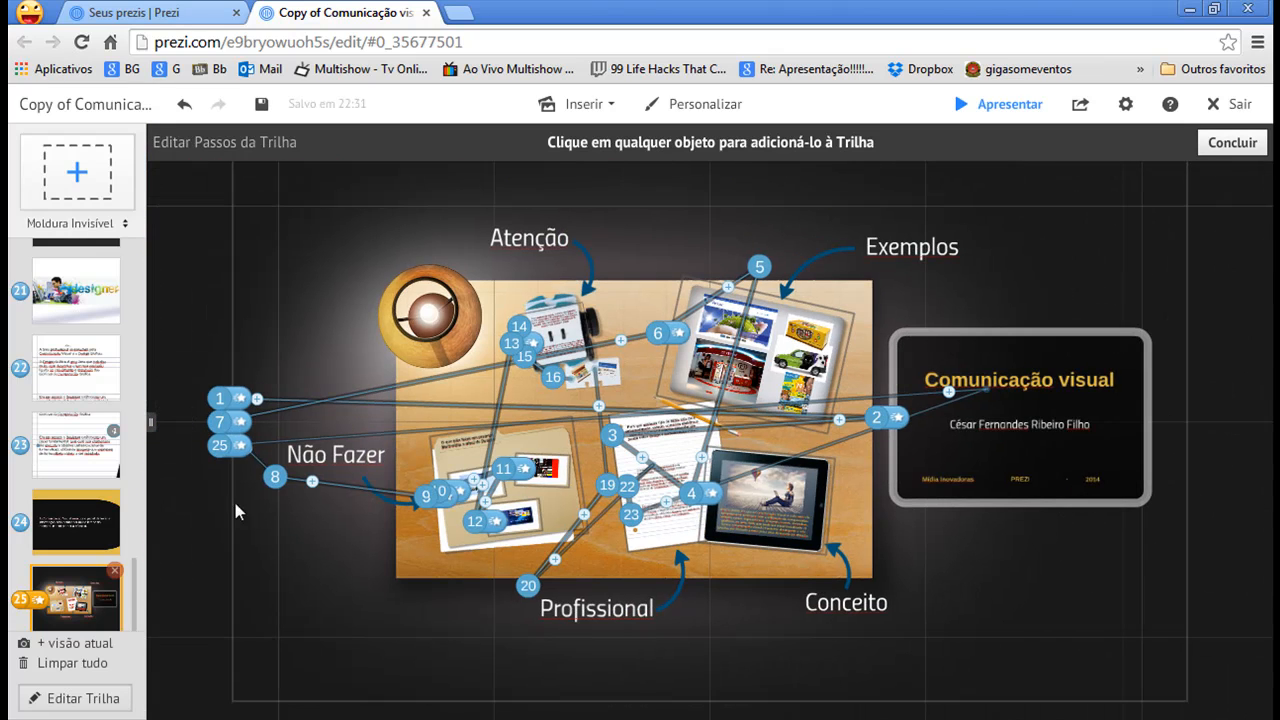
{"action": "scroll", "coordinate": [1255, 325], "scroll_direction": "down", "scroll_amount": 3}
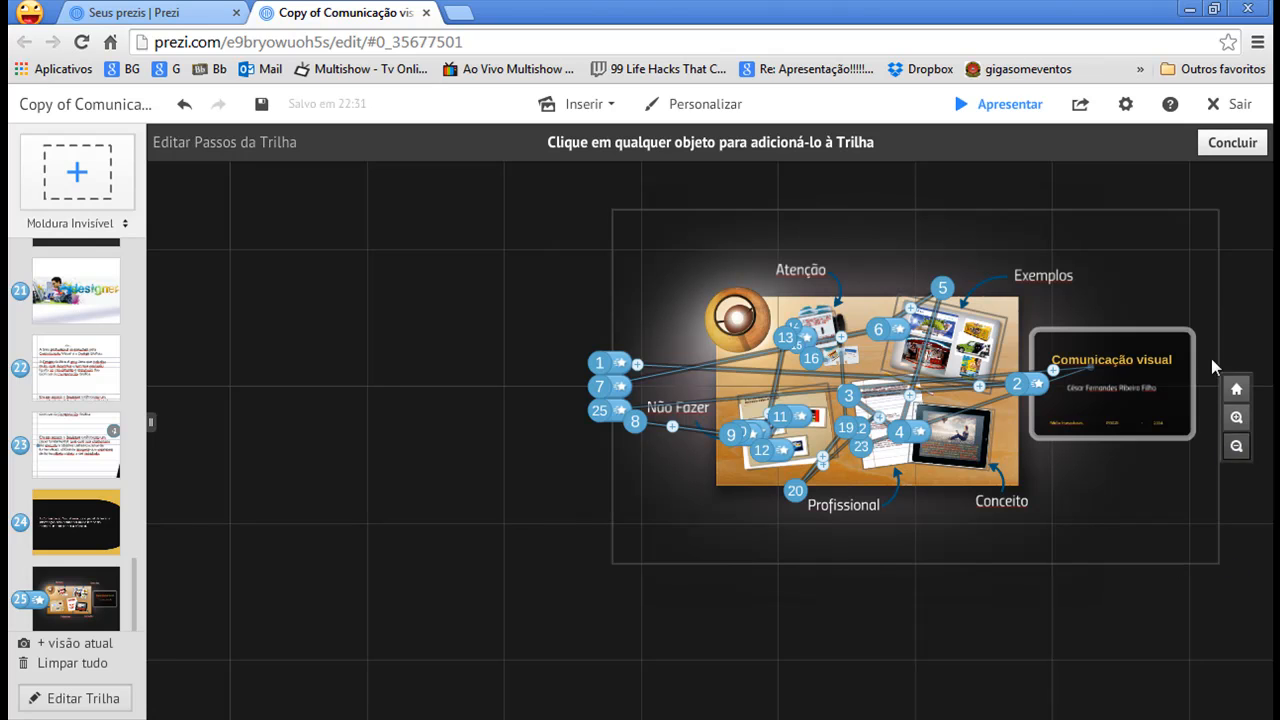
{"action": "left_click", "coordinate": [80, 612]}
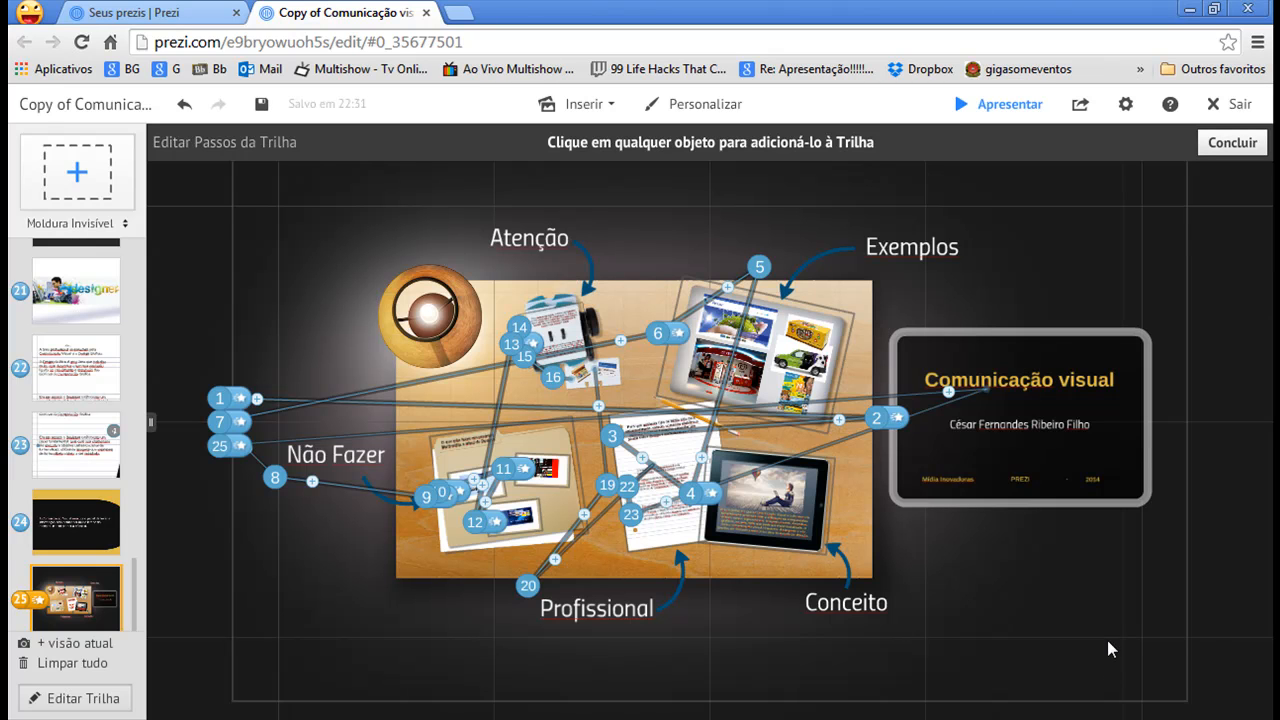
Examine the "Exemplos" title and arrow group at path step 5 and the available frame types
{"action": "scroll", "coordinate": [748, 345], "scroll_direction": "up", "scroll_amount": 2}
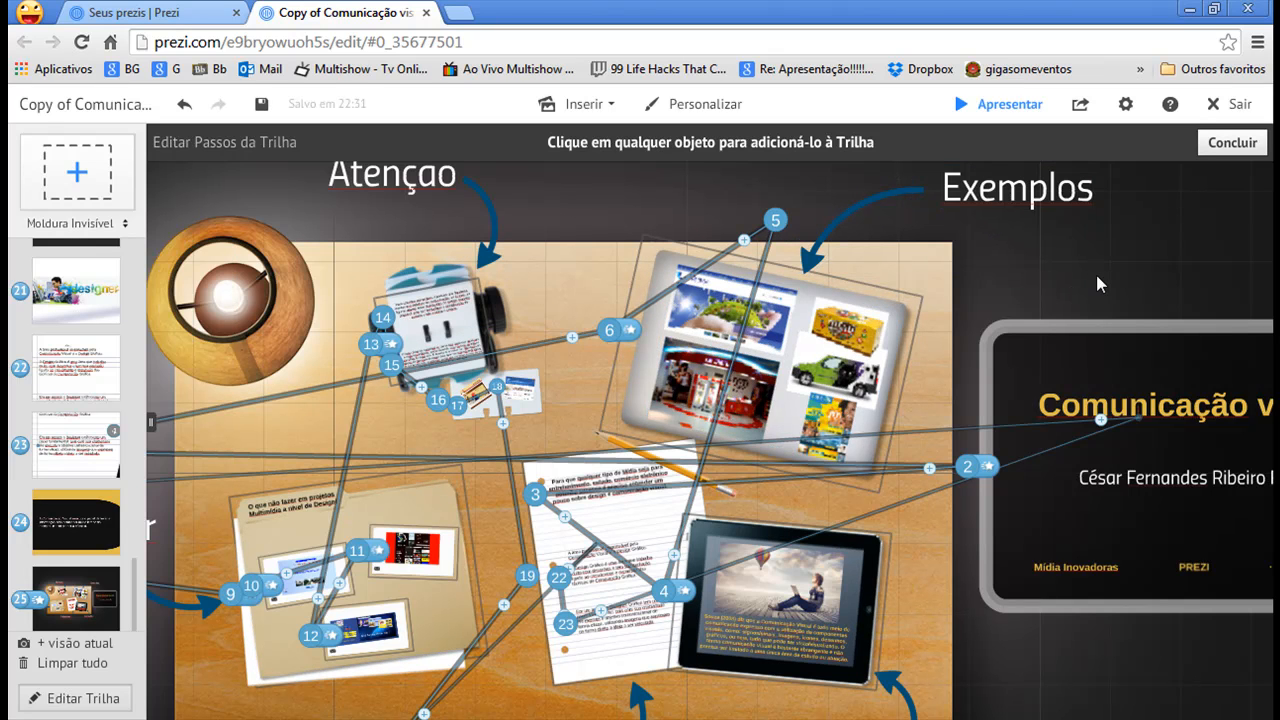
{"action": "left_click", "coordinate": [980, 278]}
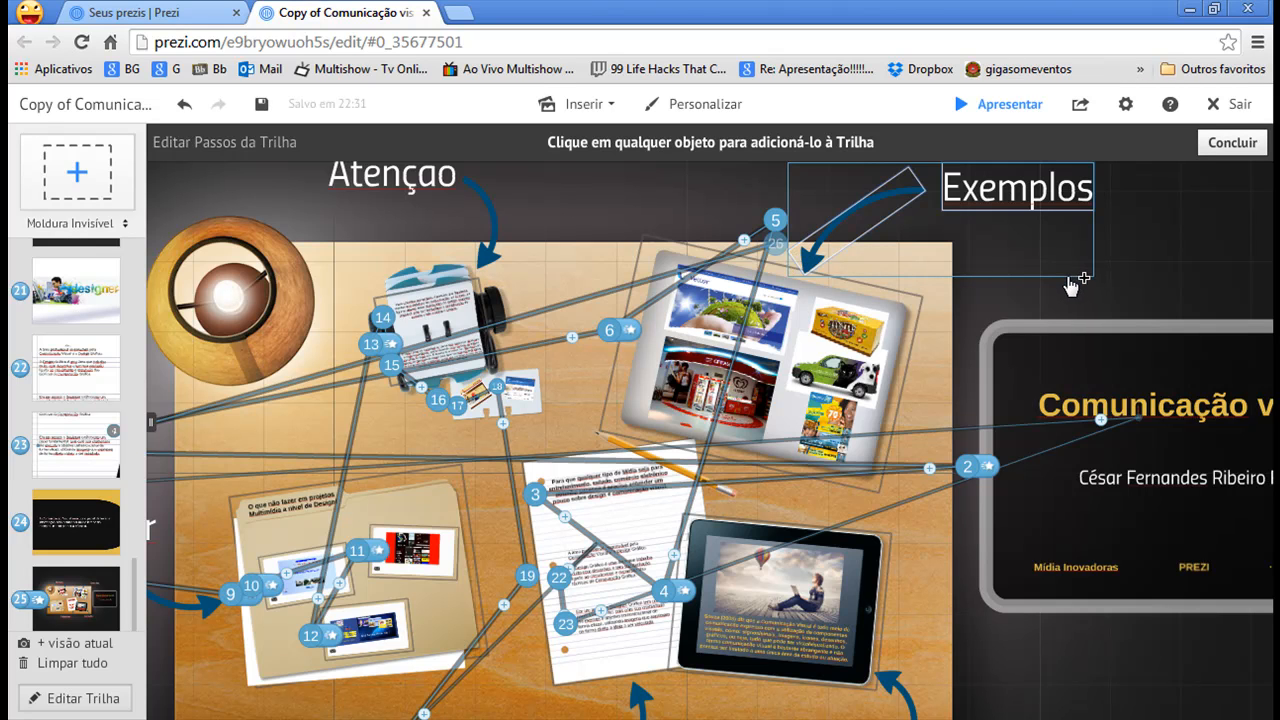
{"action": "scroll", "coordinate": [80, 340], "scroll_direction": "up", "scroll_amount": 5}
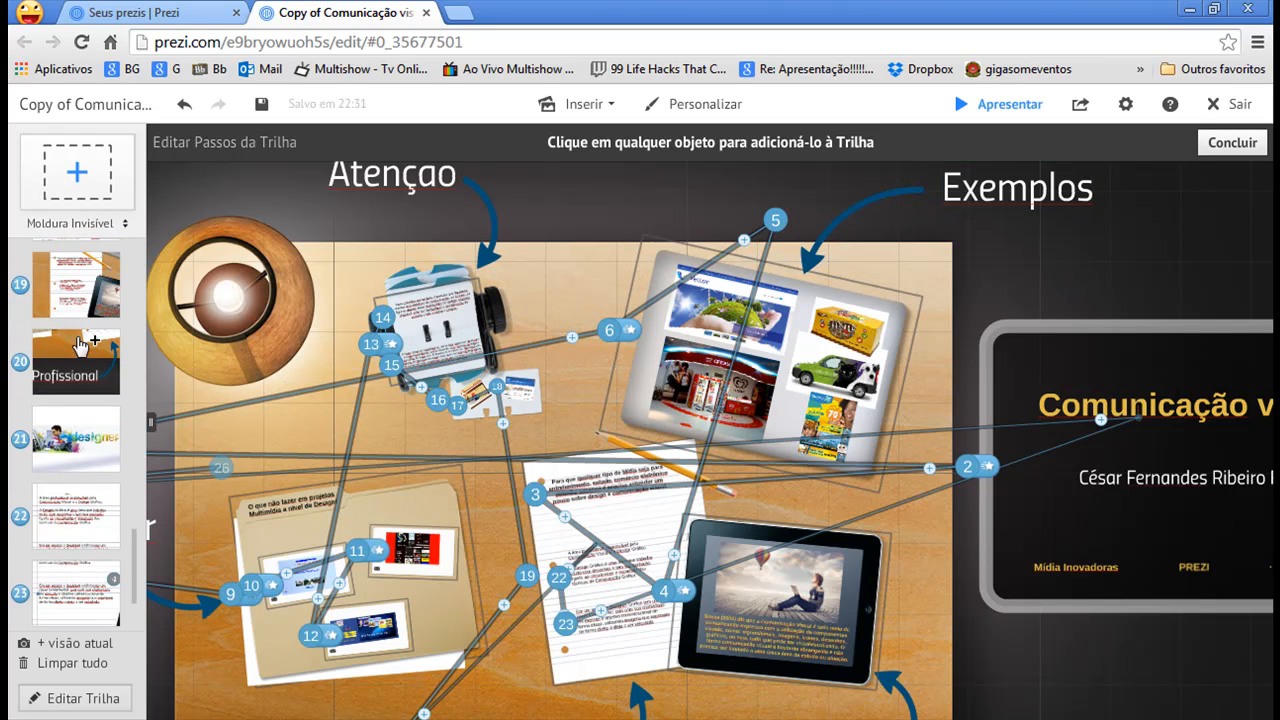
{"action": "scroll", "coordinate": [85, 340], "scroll_direction": "up", "scroll_amount": 6}
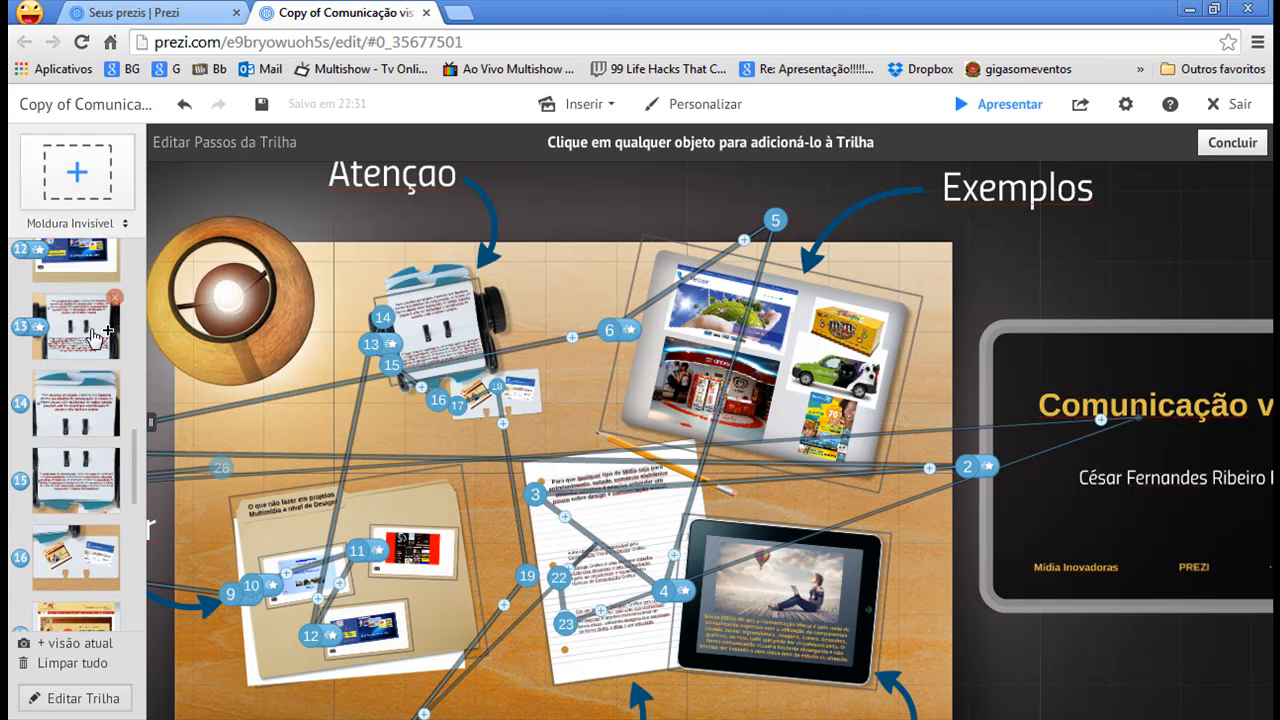
{"action": "scroll", "coordinate": [87, 325], "scroll_direction": "up", "scroll_amount": 3}
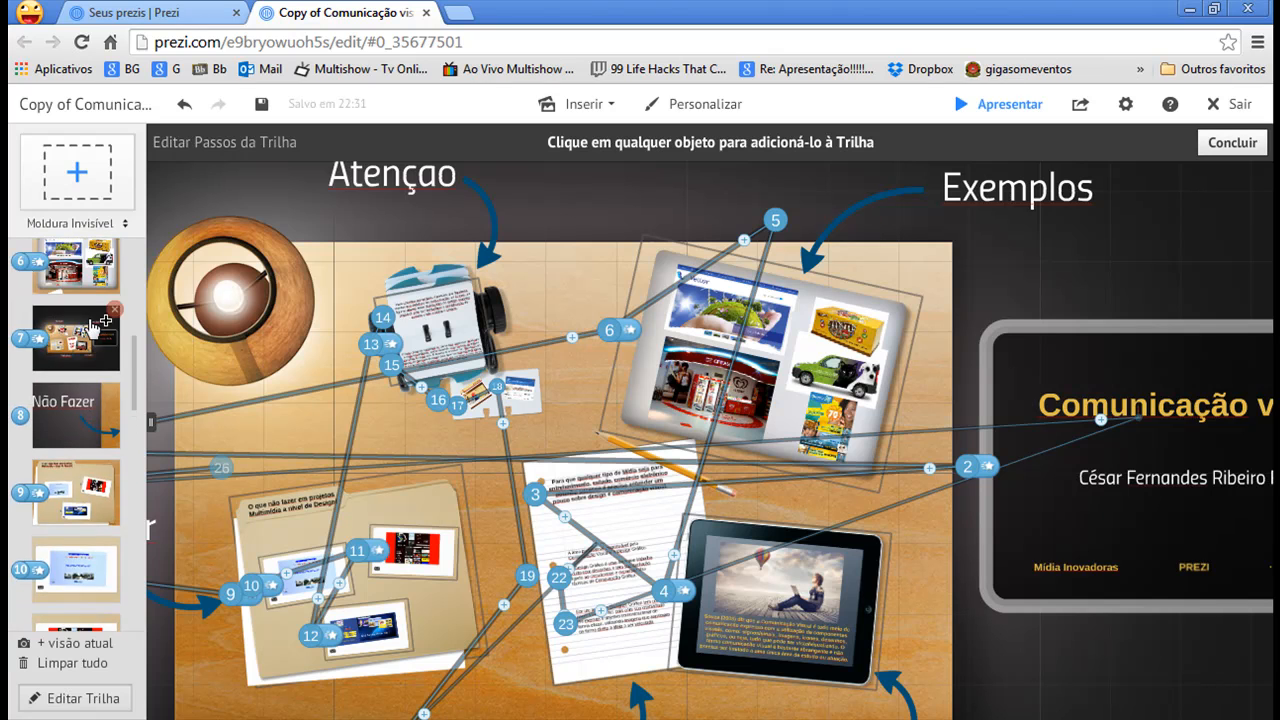
{"action": "scroll", "coordinate": [97, 322], "scroll_direction": "up", "scroll_amount": 3}
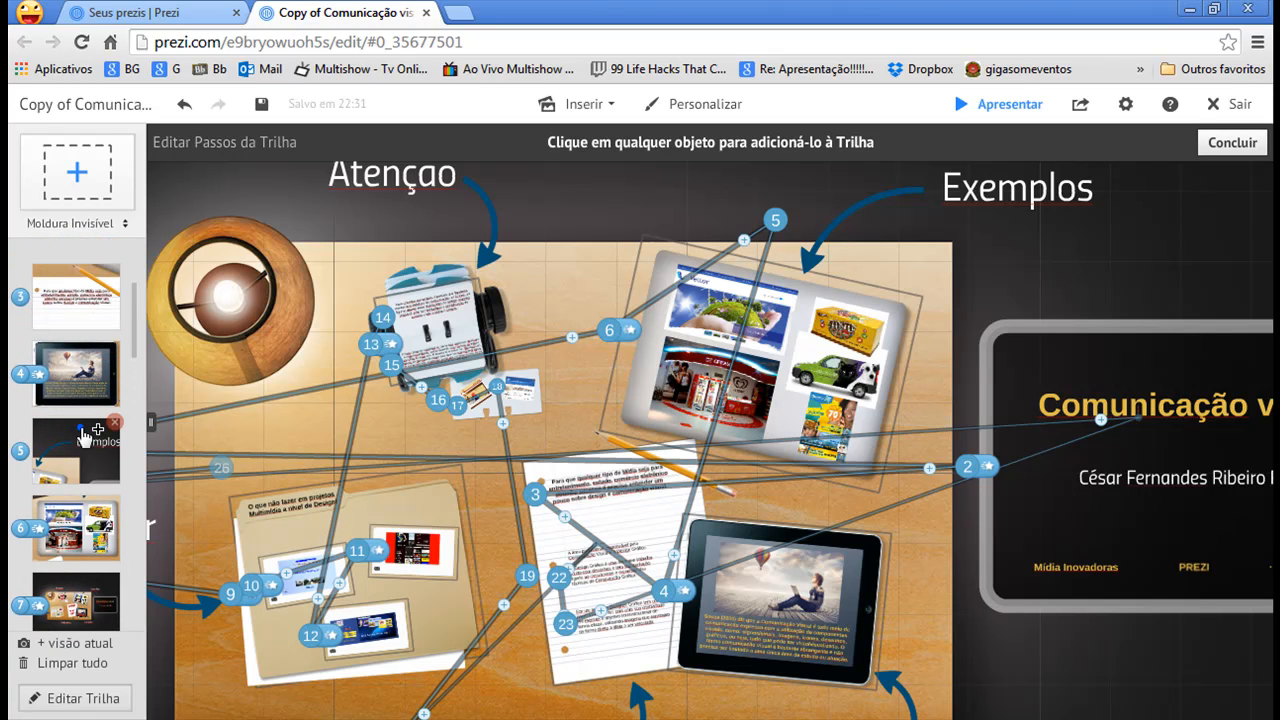
{"action": "left_click", "coordinate": [84, 437]}
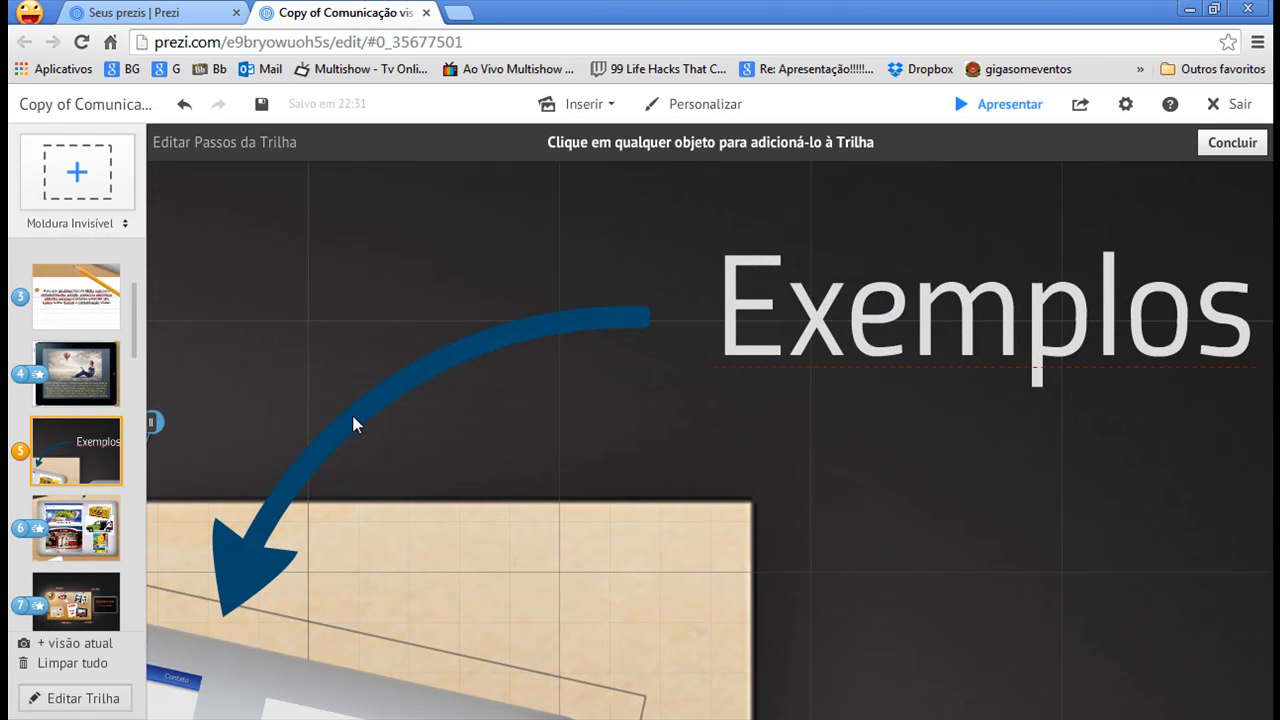
{"action": "left_click", "coordinate": [122, 225]}
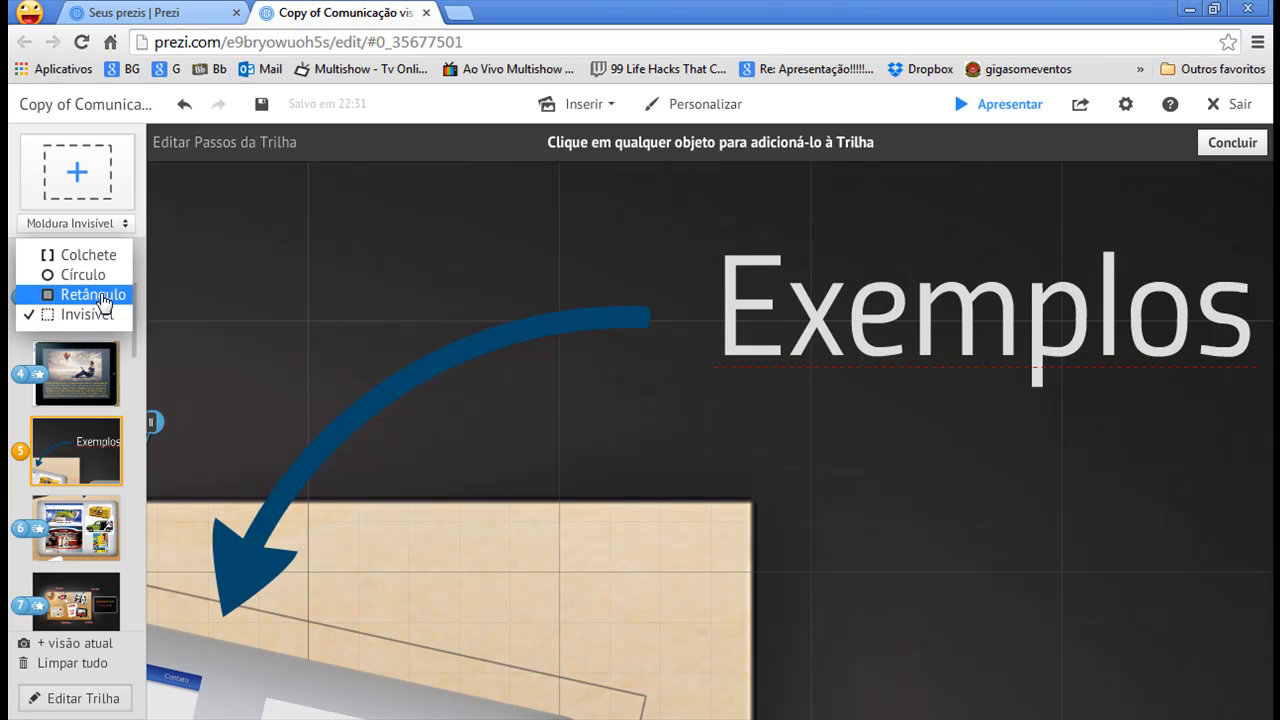
{"action": "scroll", "coordinate": [560, 340], "scroll_direction": "down", "scroll_amount": 3}
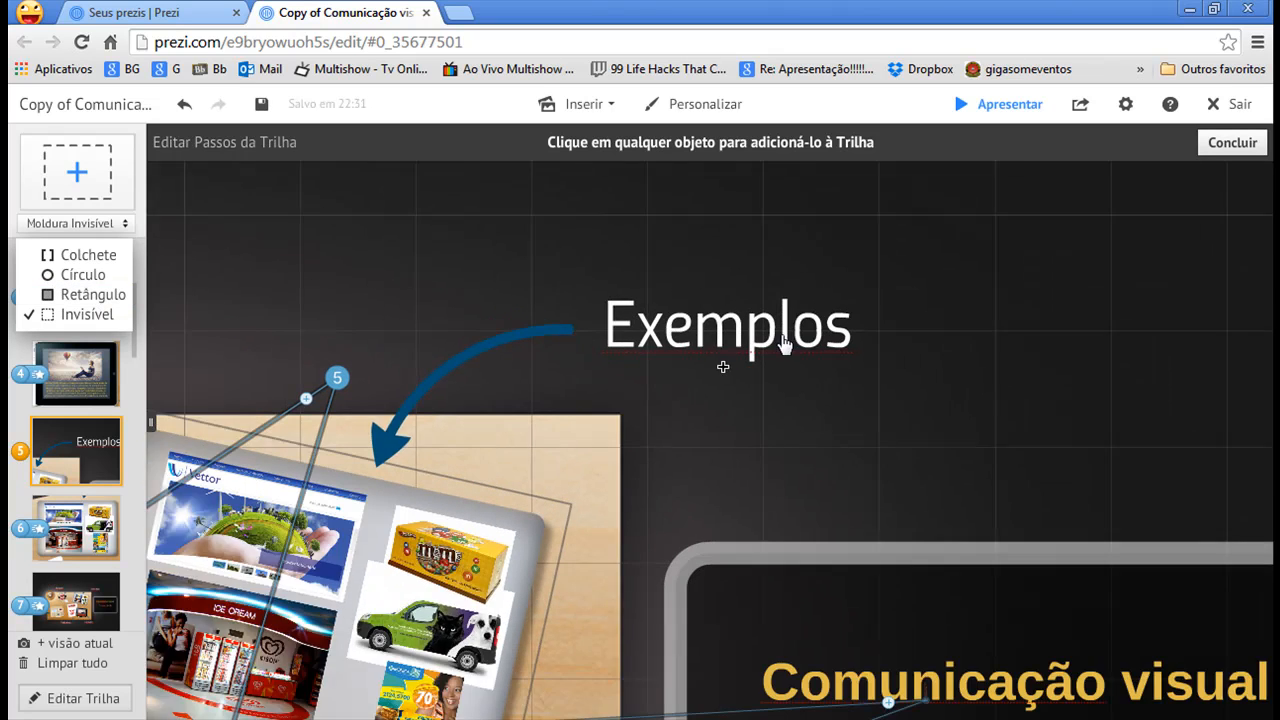
{"action": "scroll", "coordinate": [723, 366], "scroll_direction": "down", "scroll_amount": 2}
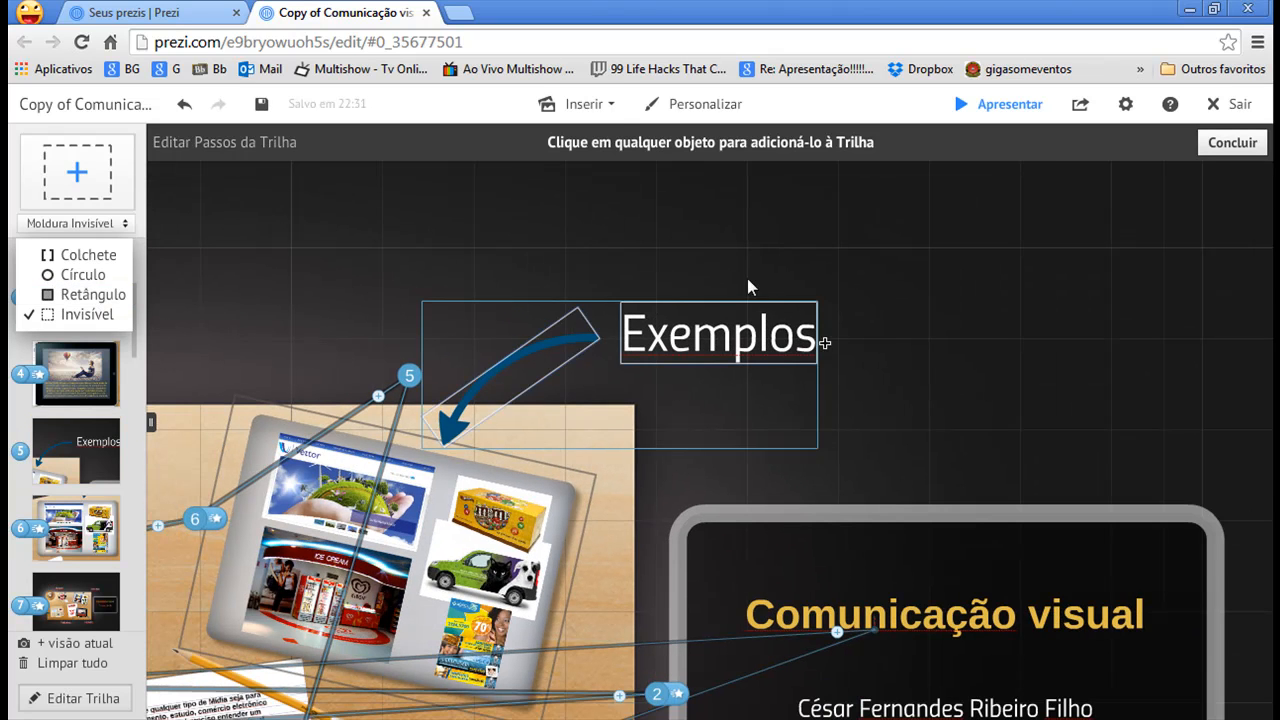
Insert the light bulb and clock symbols from the Rascunho style into the empty area beside the "Exemplos" title
{"action": "left_click", "coordinate": [612, 106]}
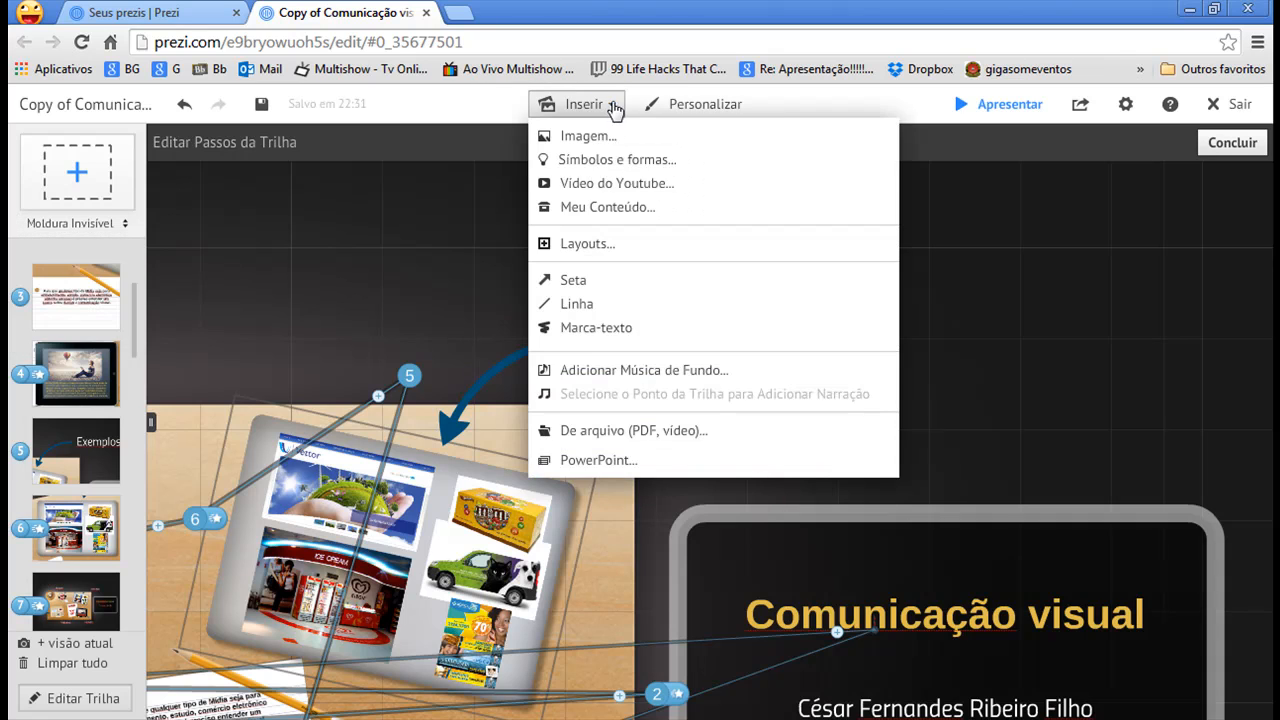
{"action": "left_click", "coordinate": [630, 160]}
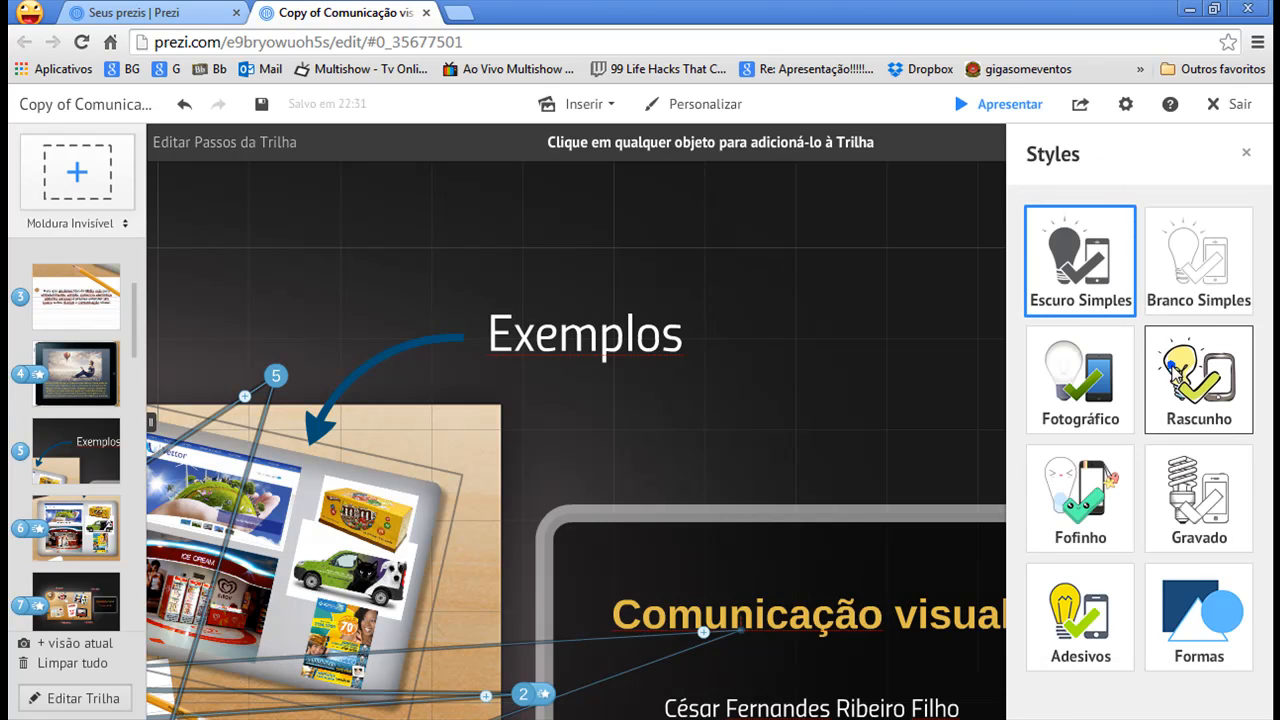
{"action": "left_click", "coordinate": [1176, 372]}
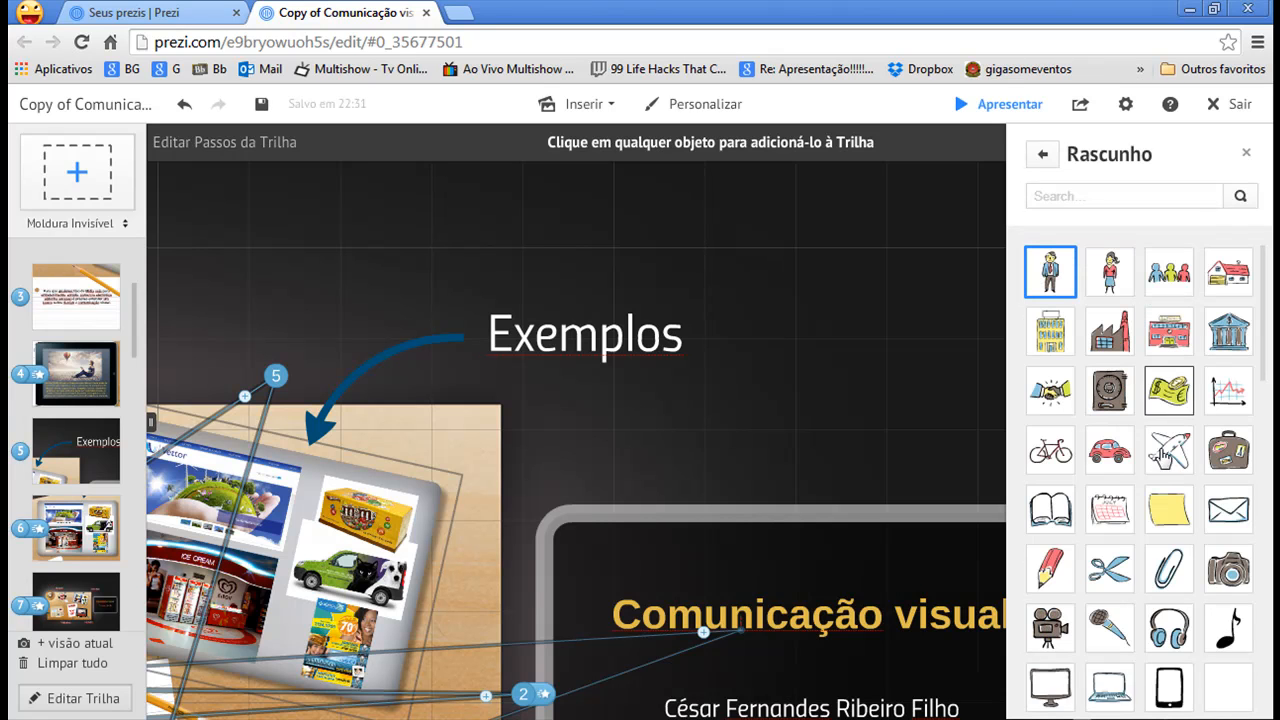
{"action": "scroll", "coordinate": [1163, 472], "scroll_direction": "down", "scroll_amount": 1}
{"action": "scroll", "coordinate": [1135, 541], "scroll_direction": "down", "scroll_amount": 5}
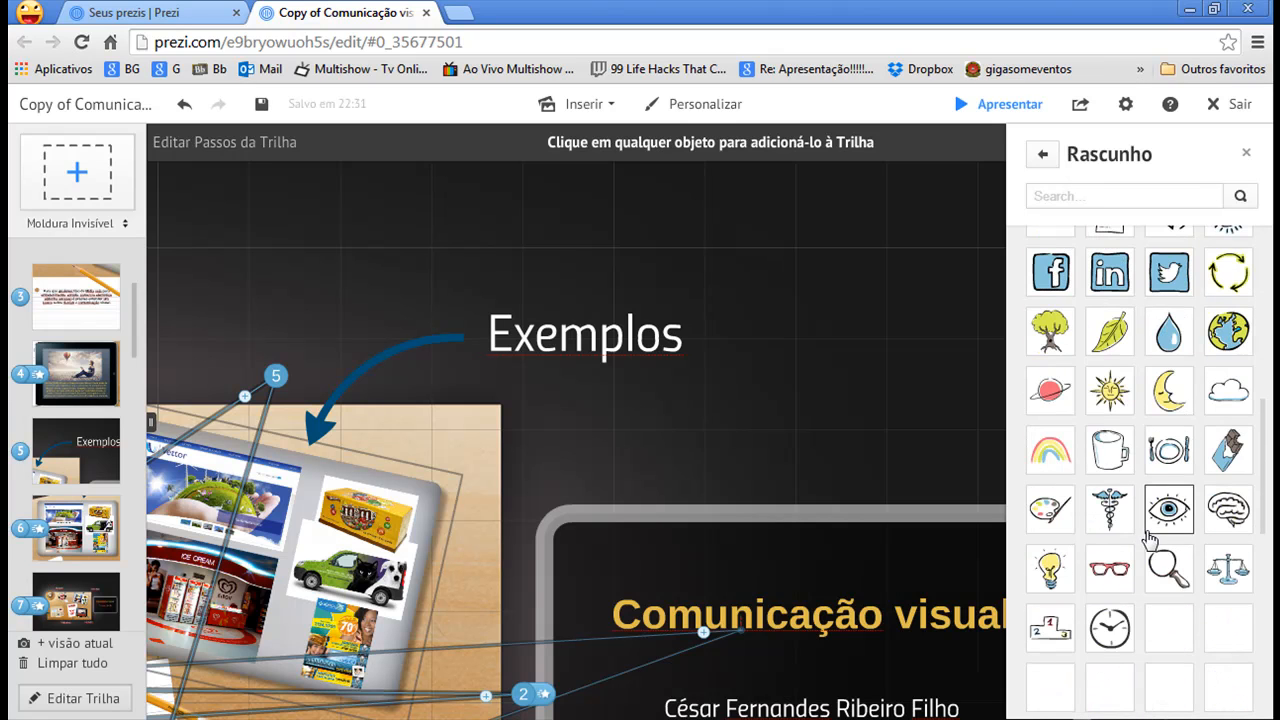
{"action": "scroll", "coordinate": [1149, 537], "scroll_direction": "down", "scroll_amount": 3}
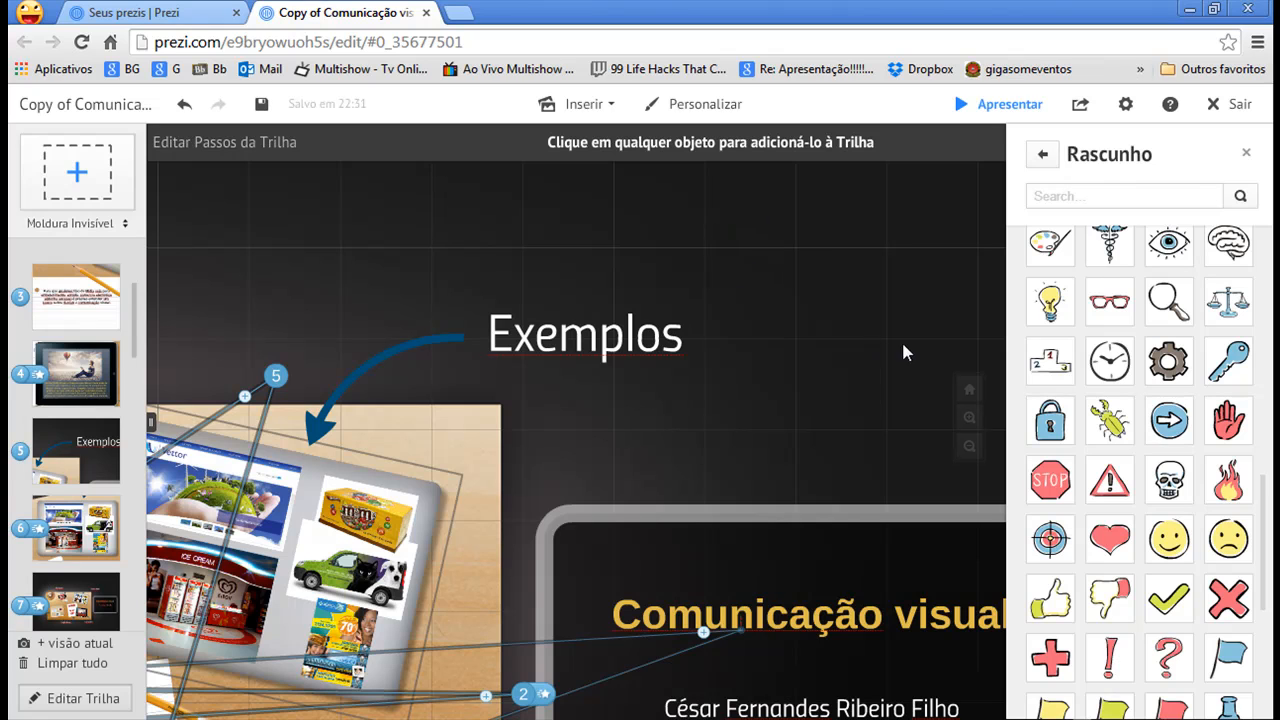
{"action": "left_click_drag", "start_coordinate": [1107, 362], "coordinate": [862, 332]}
{"action": "left_click", "coordinate": [845, 312]}
{"action": "left_click_drag", "start_coordinate": [842, 311], "coordinate": [839, 315]}
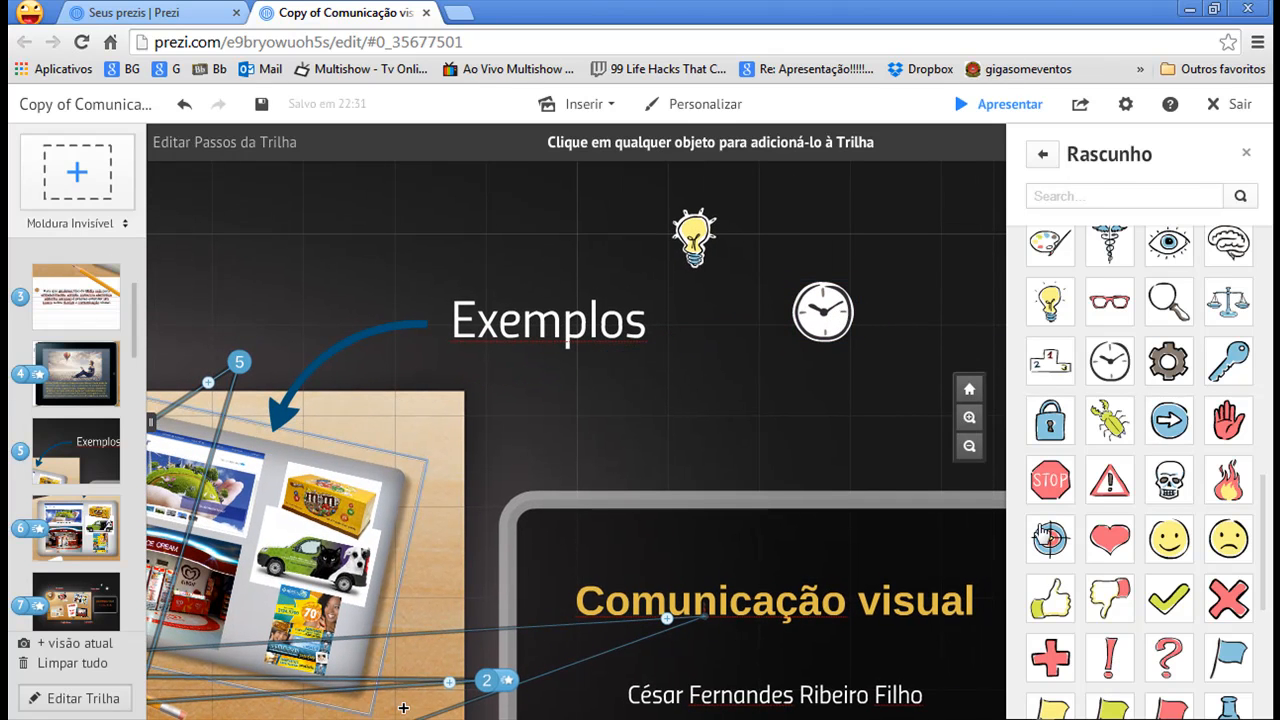
Leave path editing and move the light bulb symbol to just above the clock
{"action": "left_click", "coordinate": [697, 240]}
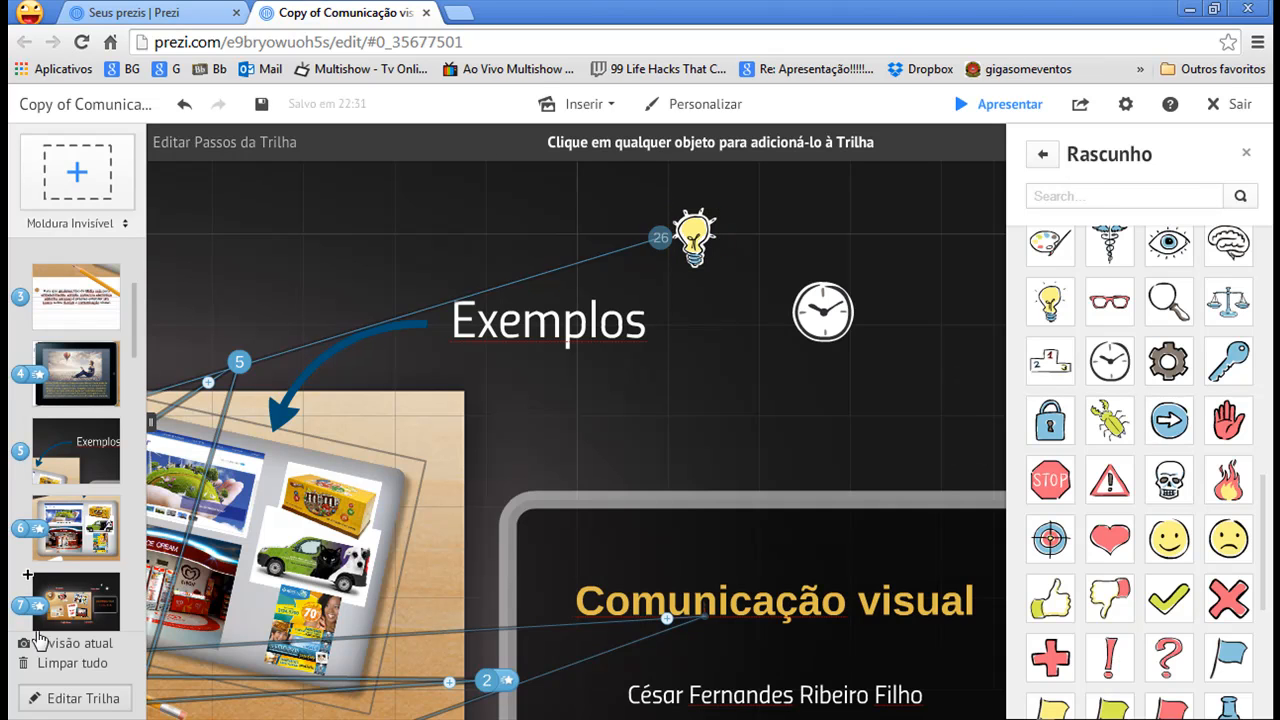
{"action": "left_click", "coordinate": [83, 700]}
{"action": "left_click", "coordinate": [720, 248]}
{"action": "left_click_drag", "start_coordinate": [738, 232], "coordinate": [840, 195]}
Add the light bulb to the path as step 26 and check it both close up and in the overview
{"action": "left_click", "coordinate": [76, 700]}
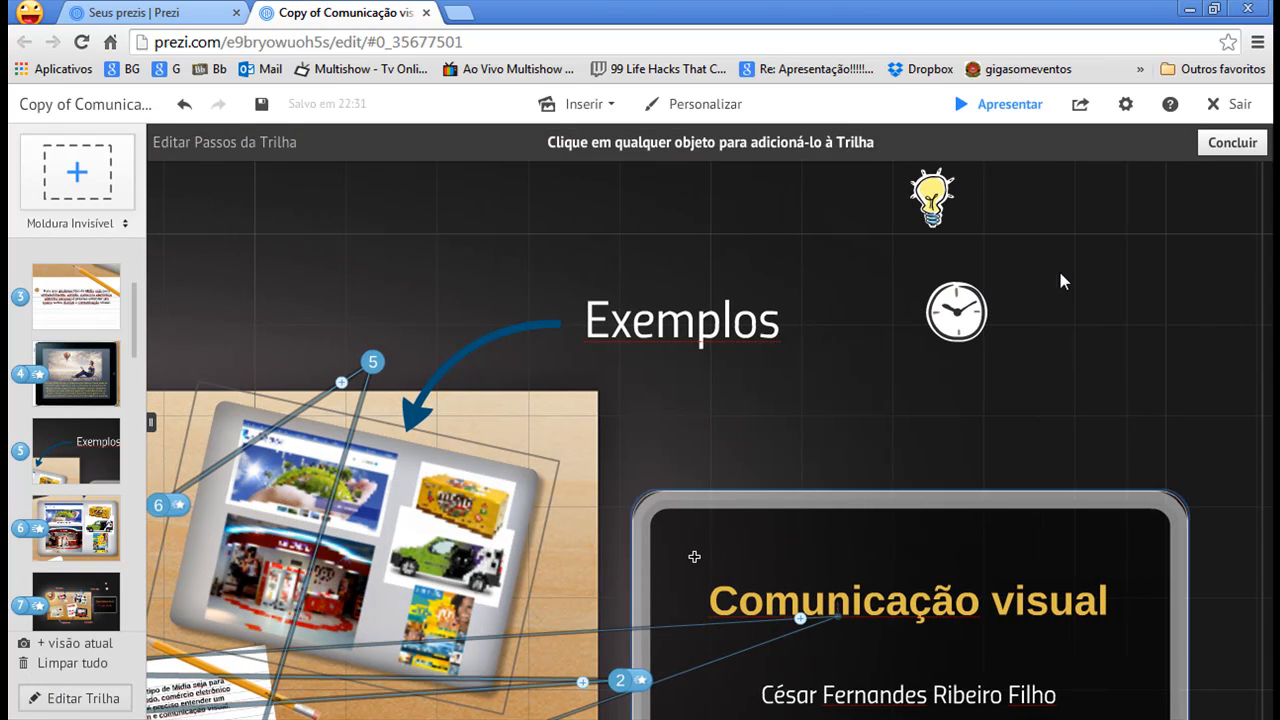
{"action": "left_click", "coordinate": [932, 192]}
{"action": "left_click", "coordinate": [78, 594]}
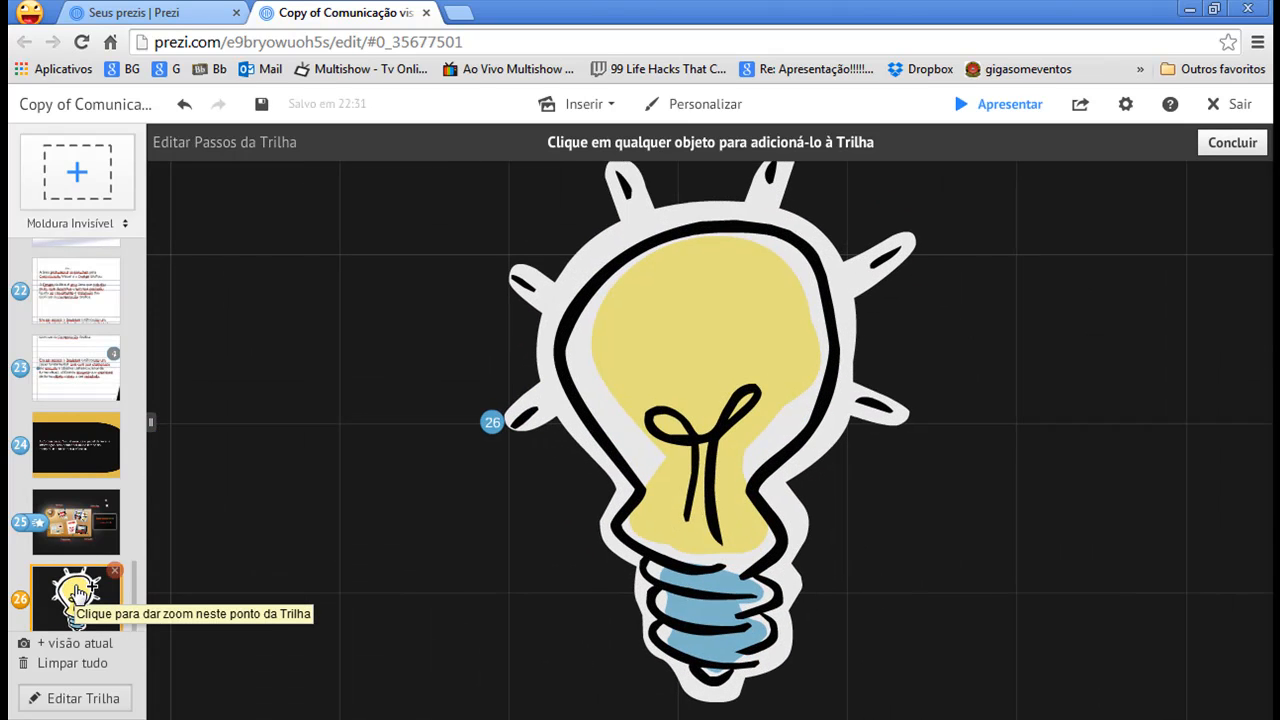
{"action": "mouse_move", "coordinate": [1249, 329]}
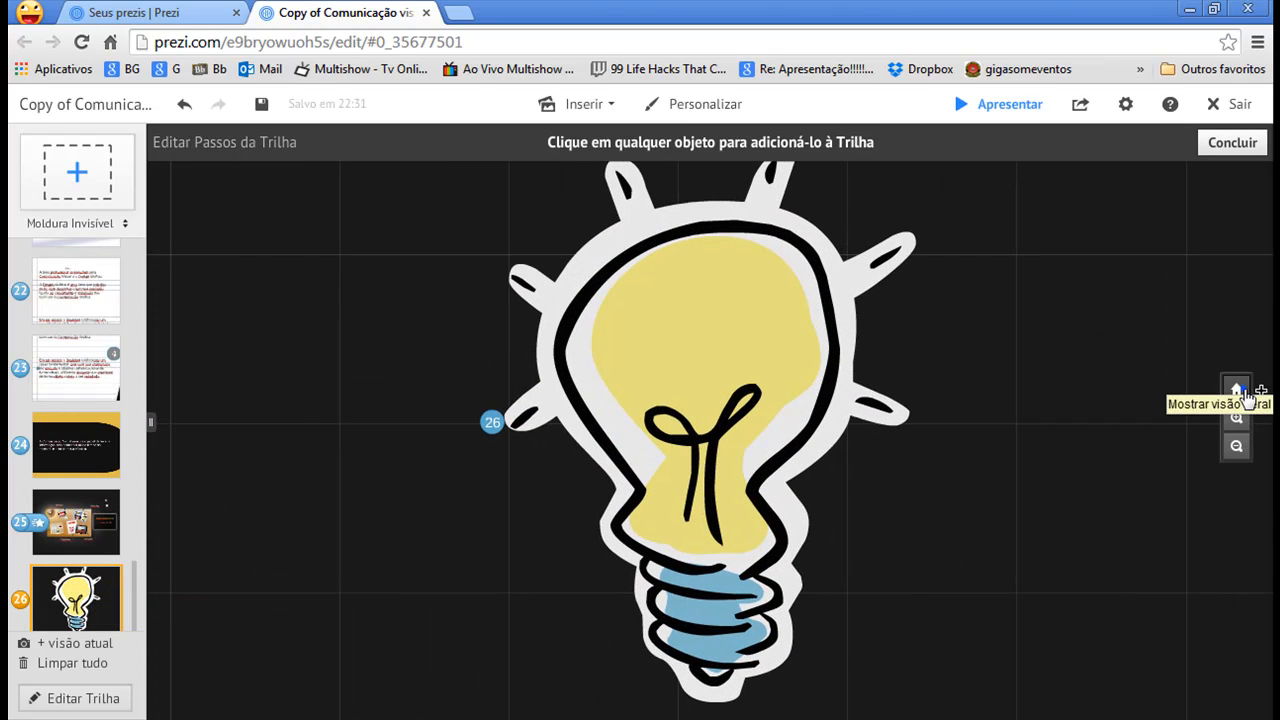
{"action": "left_click", "coordinate": [1237, 390]}
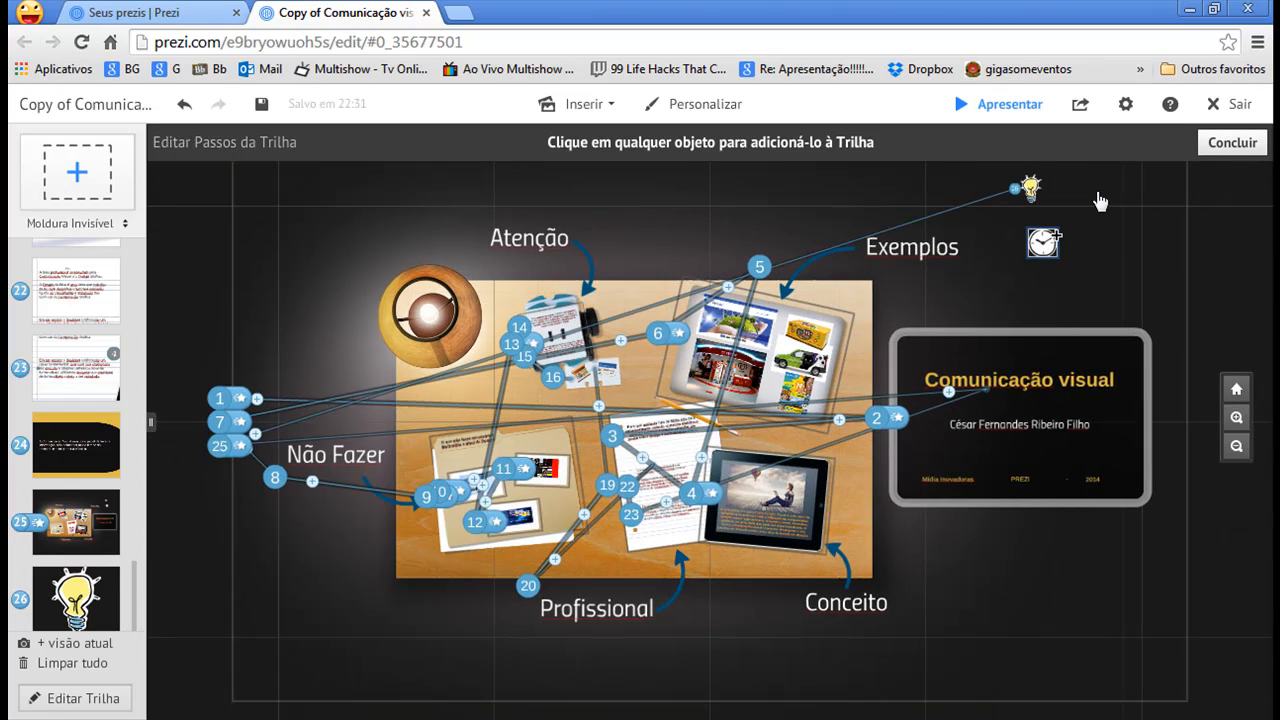
{"action": "scroll", "coordinate": [1094, 187], "scroll_direction": "up", "scroll_amount": 3}
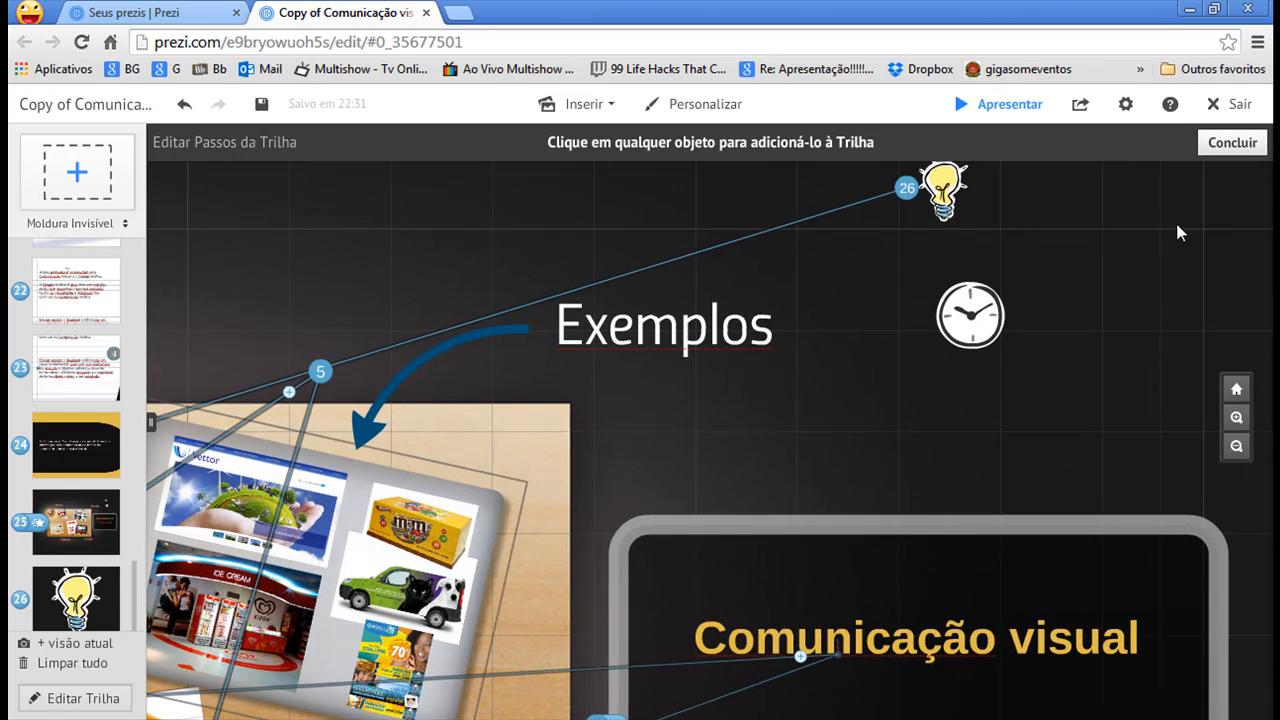
Remove the light bulb's step 26 from the path and keep Invisível as the frame type
{"action": "left_click_drag", "start_coordinate": [1113, 200], "coordinate": [1067, 290]}
{"action": "mouse_move", "coordinate": [78, 620]}
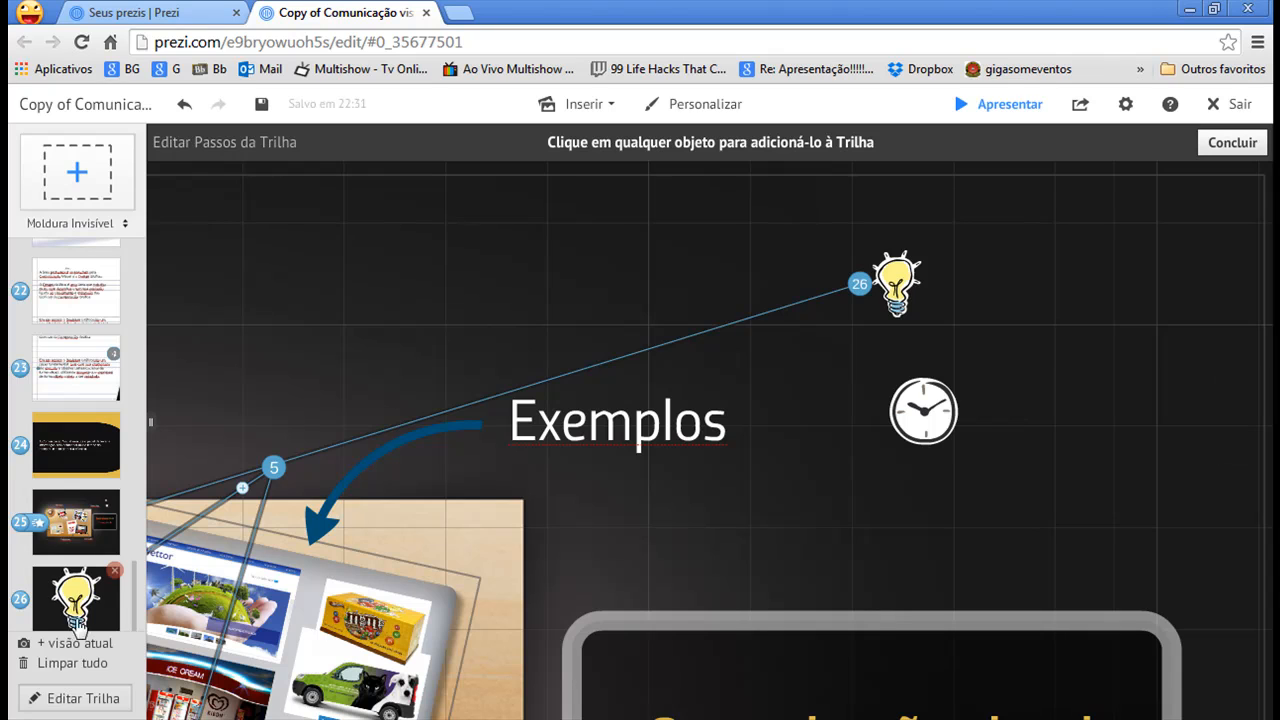
{"action": "left_click", "coordinate": [114, 572]}
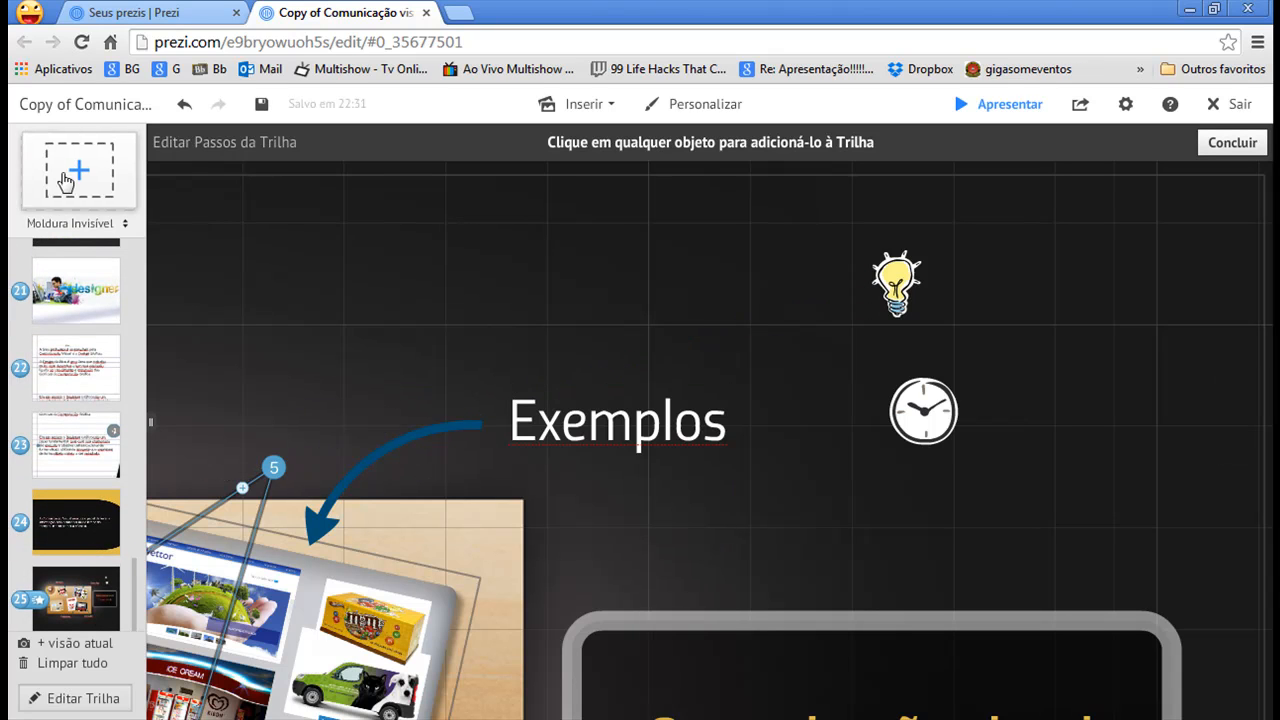
{"action": "left_click", "coordinate": [126, 225]}
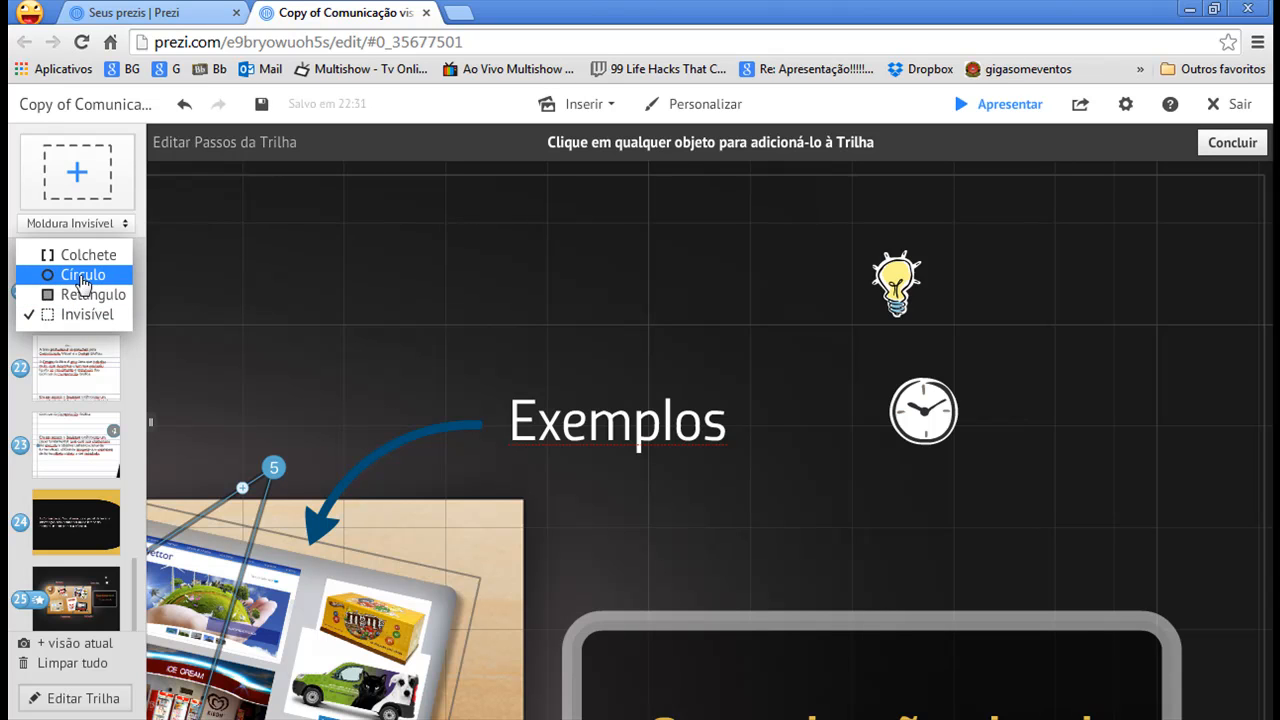
{"action": "left_click", "coordinate": [80, 315]}
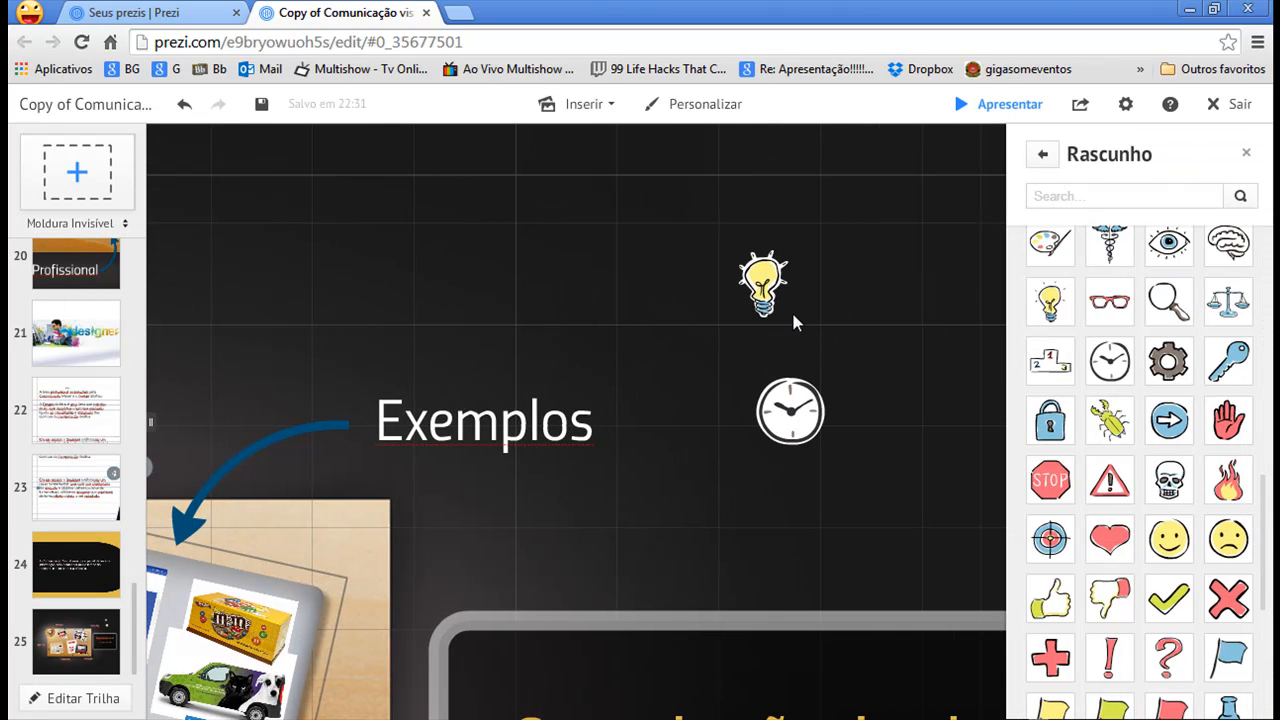
Add an invisible frame beside the "Exemplos" title, moved and enlarged so it encloses both the light bulb and the clock
{"action": "left_click_drag", "start_coordinate": [643, 192], "coordinate": [670, 198]}
{"action": "left_click_drag", "start_coordinate": [731, 259], "coordinate": [611, 171]}
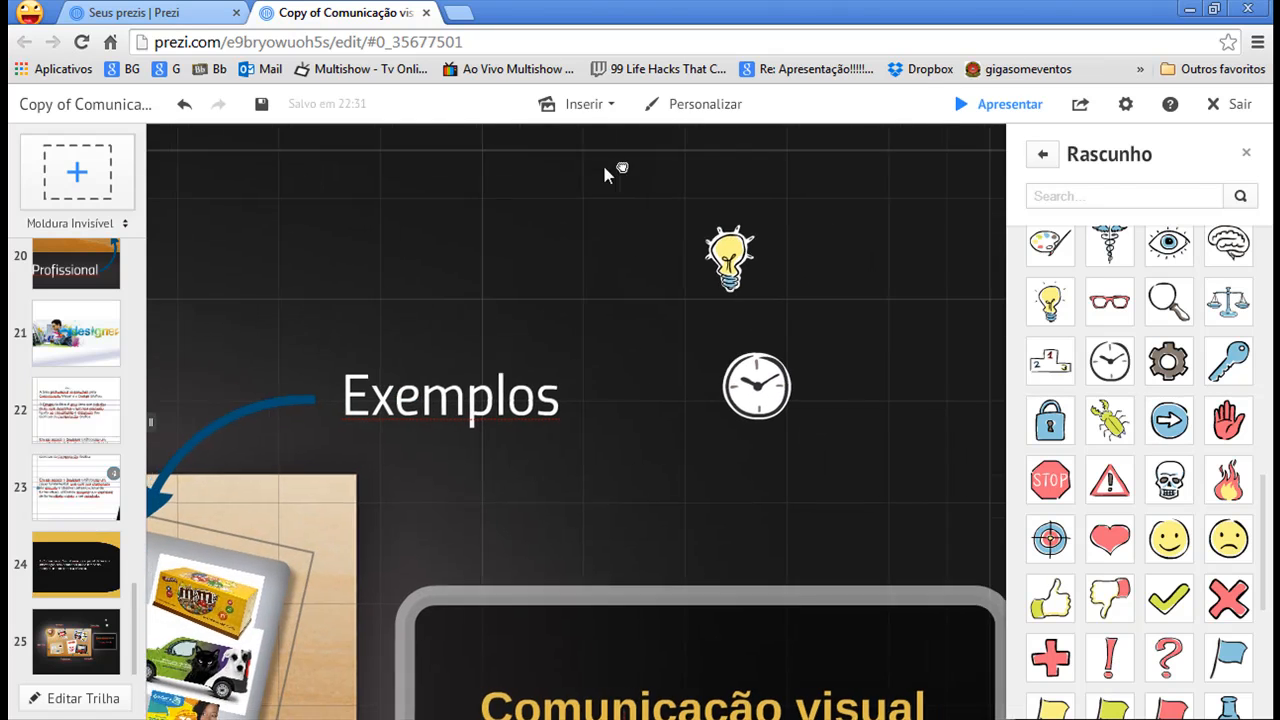
{"action": "left_click_drag", "start_coordinate": [80, 174], "coordinate": [725, 245]}
{"action": "left_click_drag", "start_coordinate": [800, 303], "coordinate": [841, 341]}
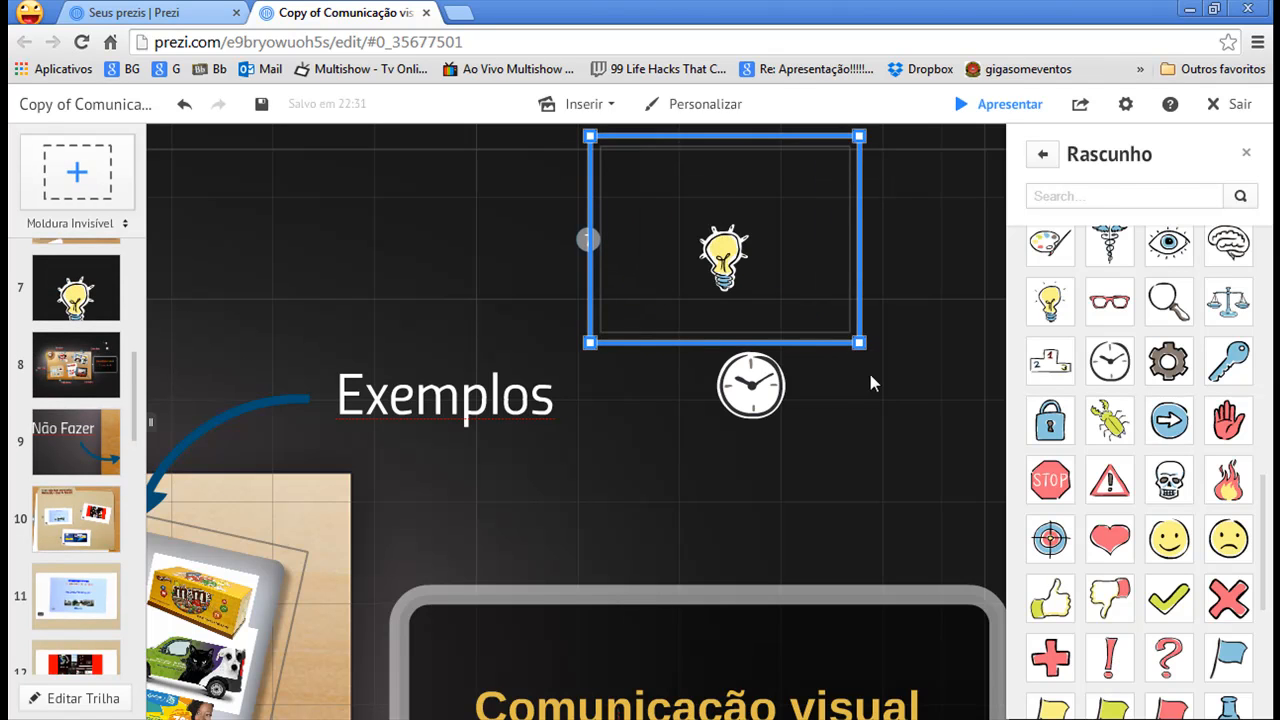
{"action": "mouse_move", "coordinate": [729, 243]}
{"action": "left_click_drag", "start_coordinate": [729, 243], "coordinate": [752, 324]}
{"action": "left_click_drag", "start_coordinate": [885, 425], "coordinate": [897, 436]}
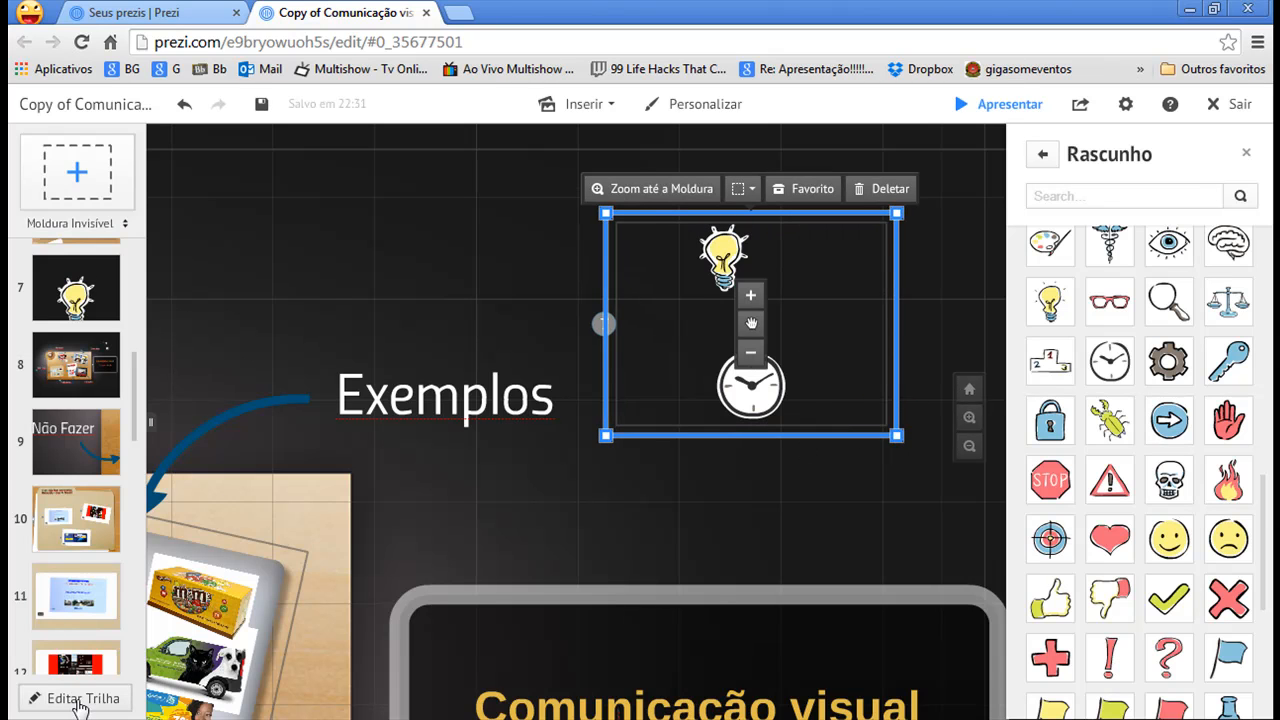
Try adding the frame around both symbols to the path again as step 27, check its view, and remove that step
{"action": "left_click", "coordinate": [85, 700]}
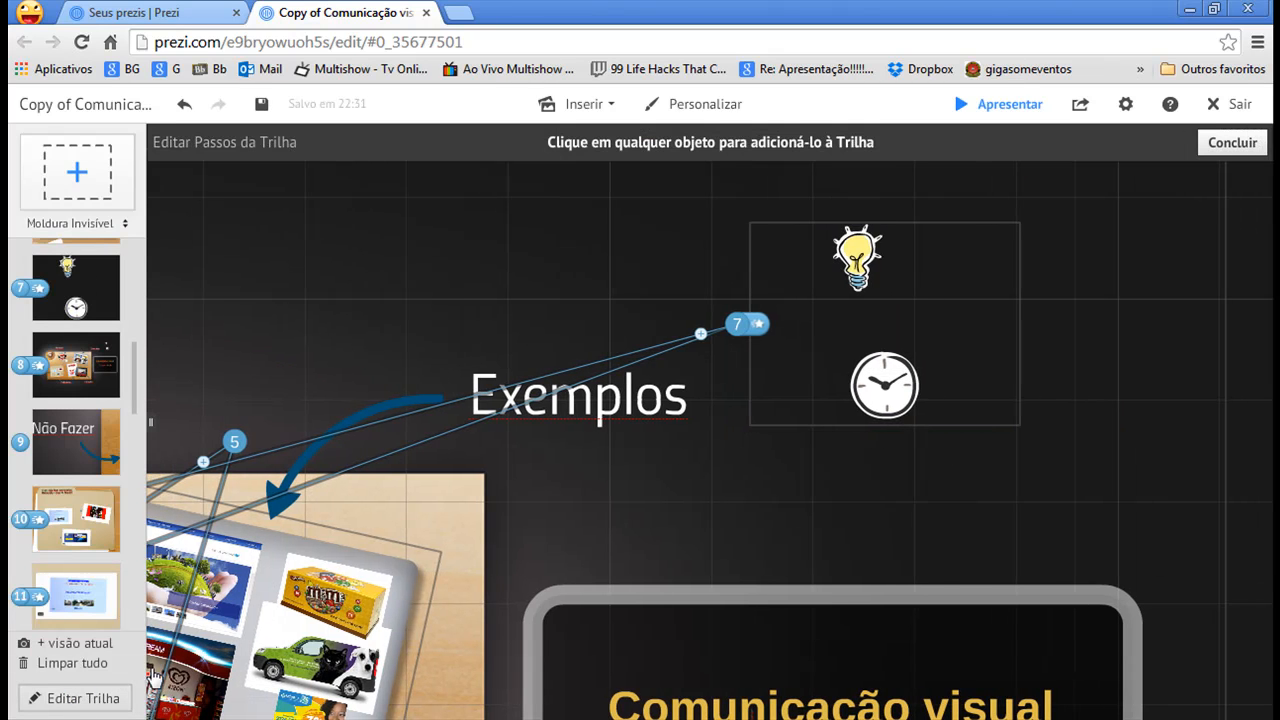
{"action": "left_click", "coordinate": [777, 424]}
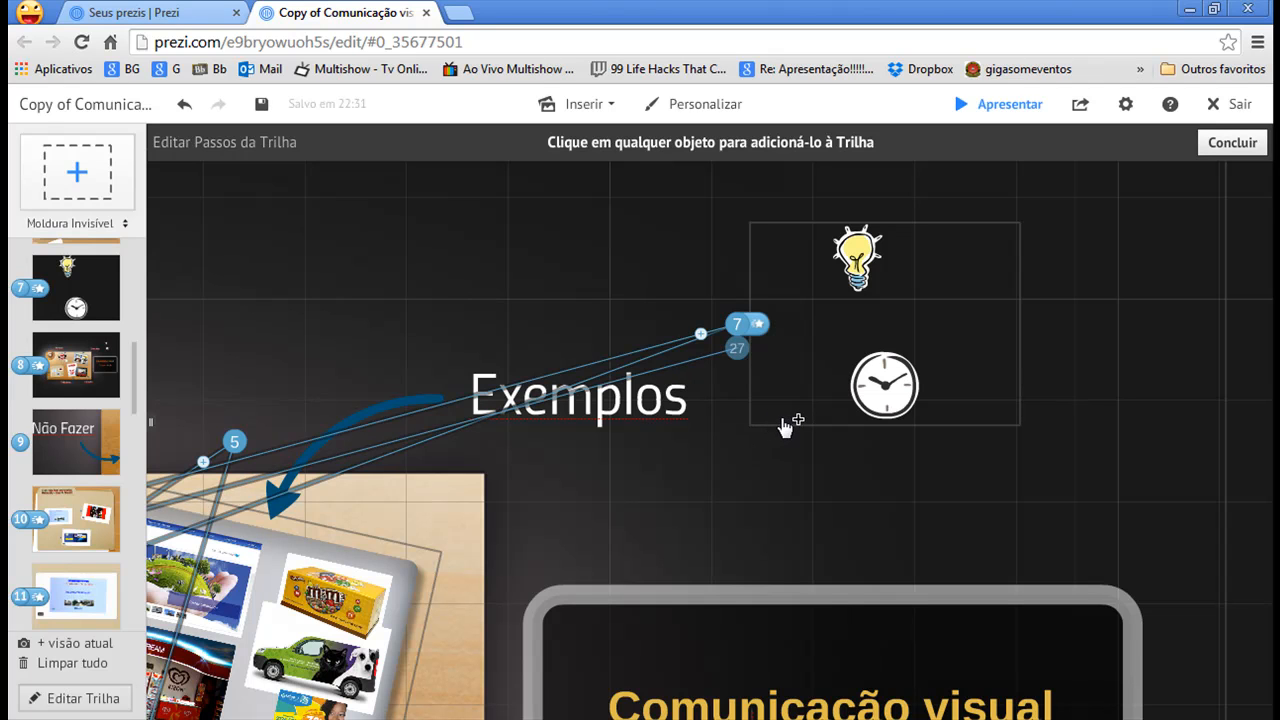
{"action": "left_click", "coordinate": [787, 427]}
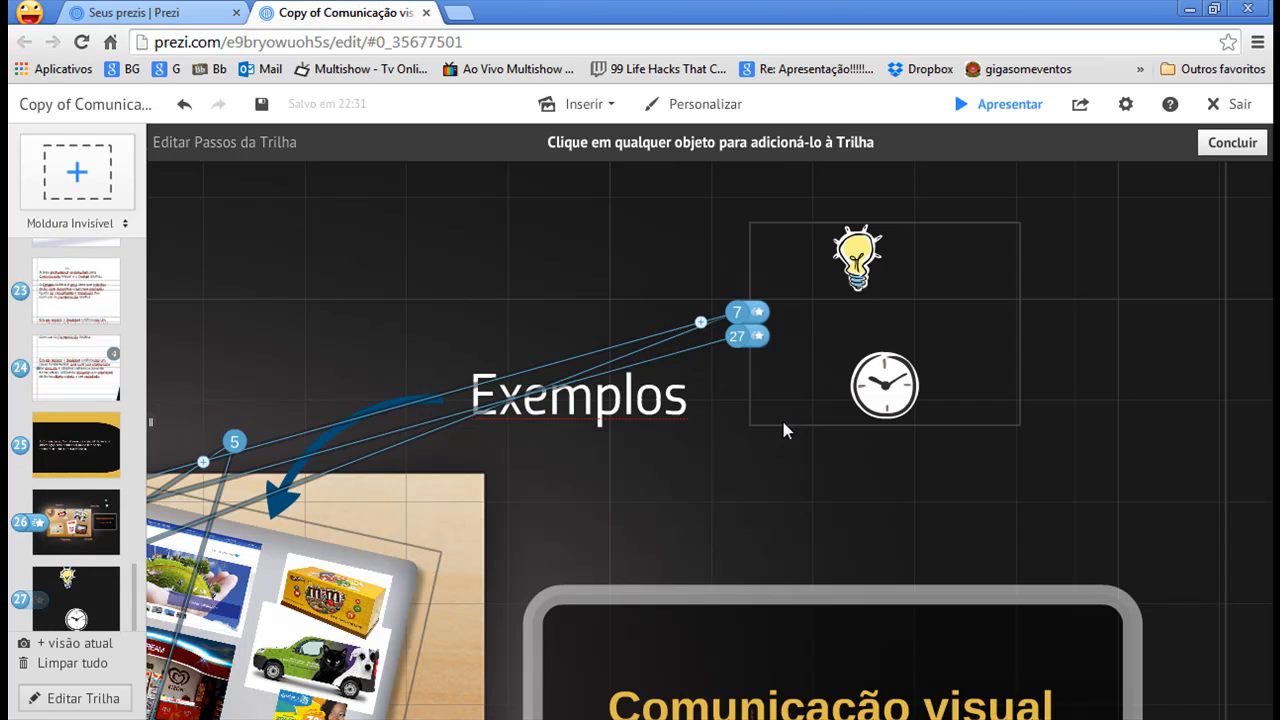
{"action": "left_click", "coordinate": [92, 580]}
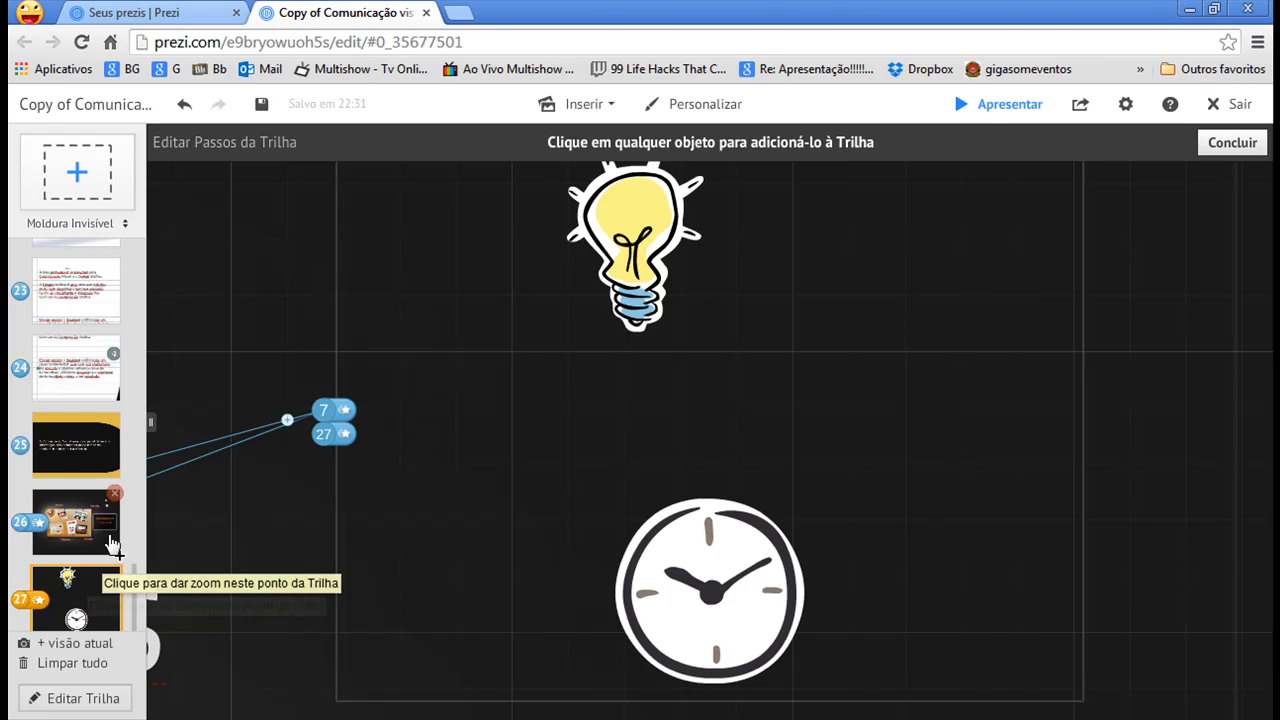
{"action": "left_click", "coordinate": [115, 571]}
{"action": "scroll", "coordinate": [116, 574], "scroll_direction": "up", "scroll_amount": 4}
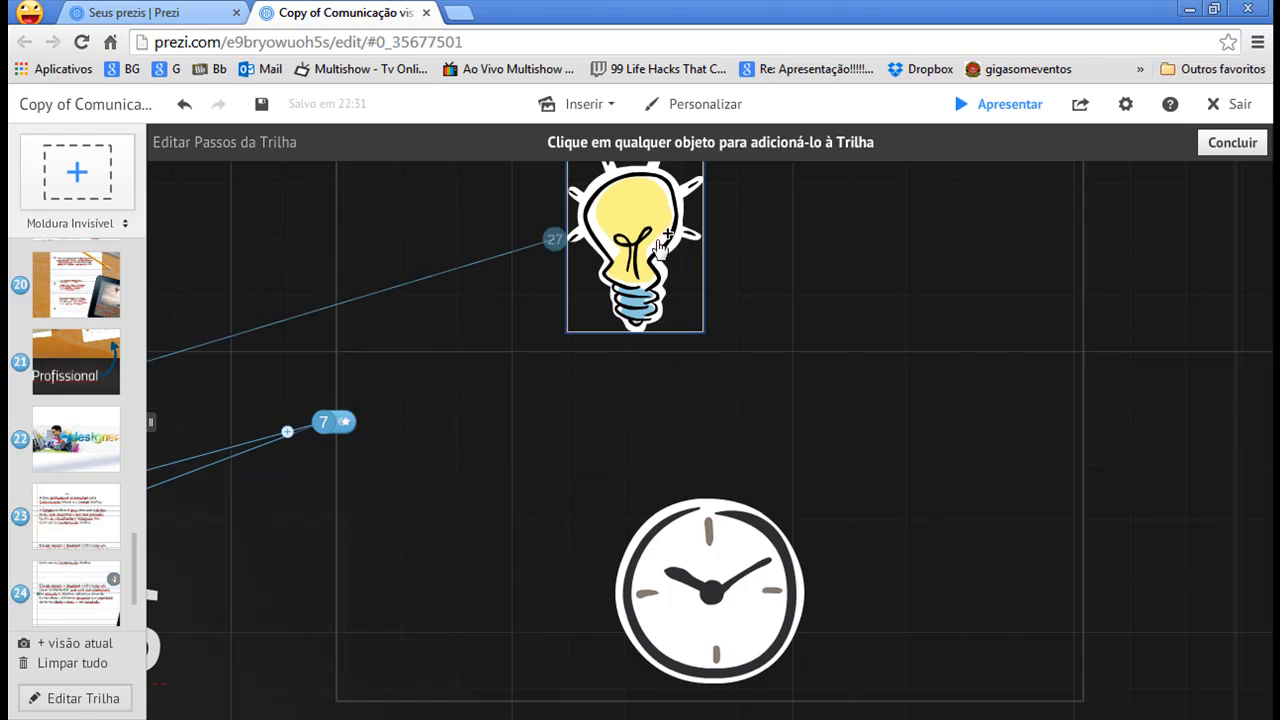
Leave path editing, delete the frame with its light bulb and clock symbols, and return to the overview with the symbol library closed
{"action": "left_click", "coordinate": [58, 698]}
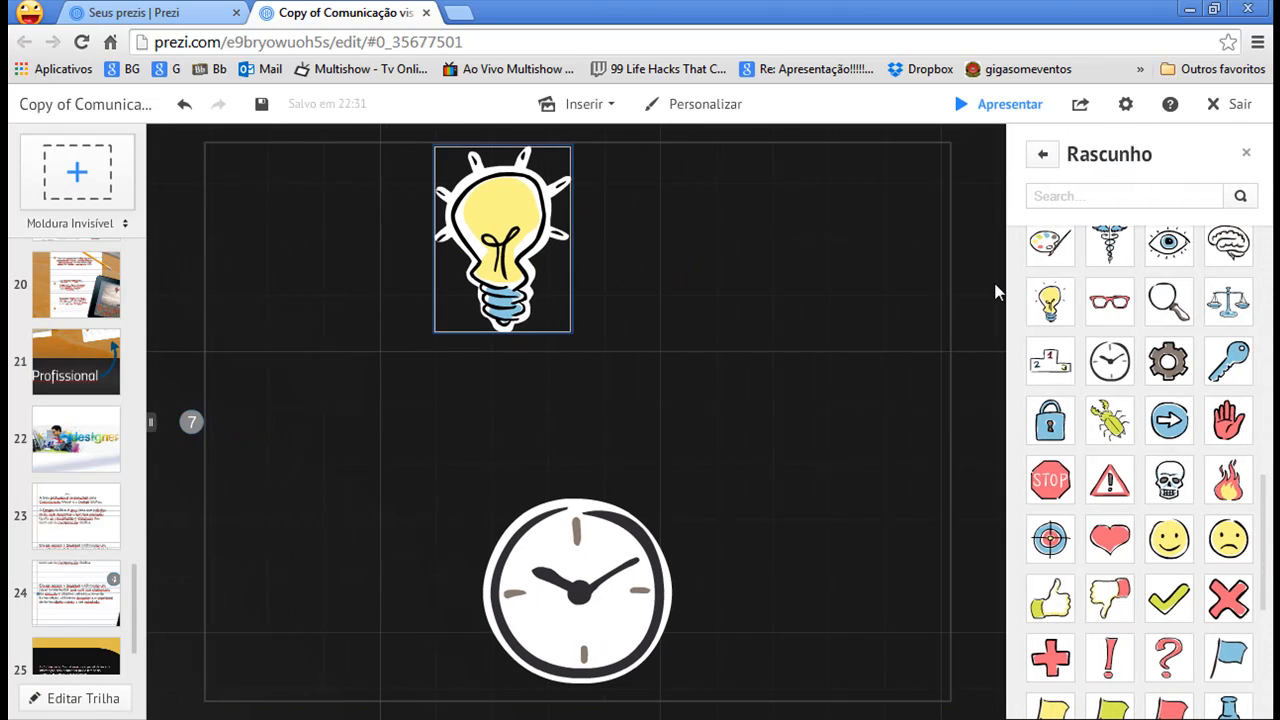
{"action": "left_click", "coordinate": [951, 273]}
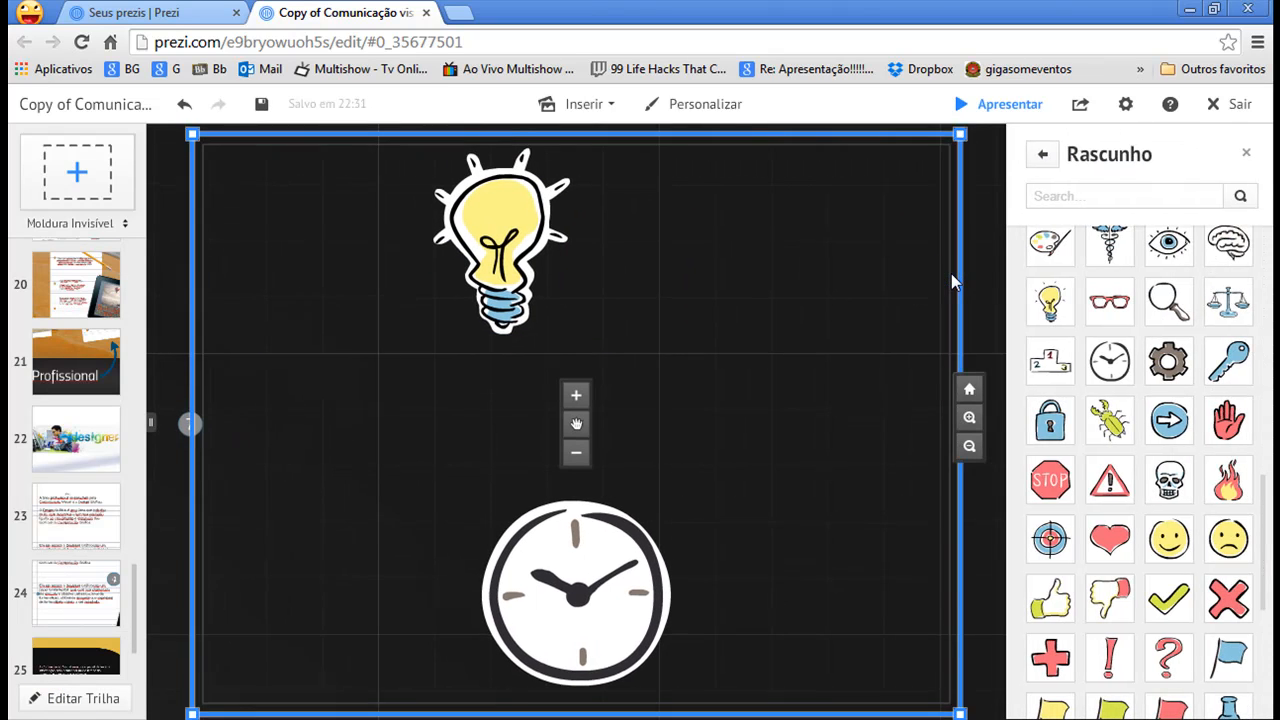
{"action": "left_click", "coordinate": [717, 152]}
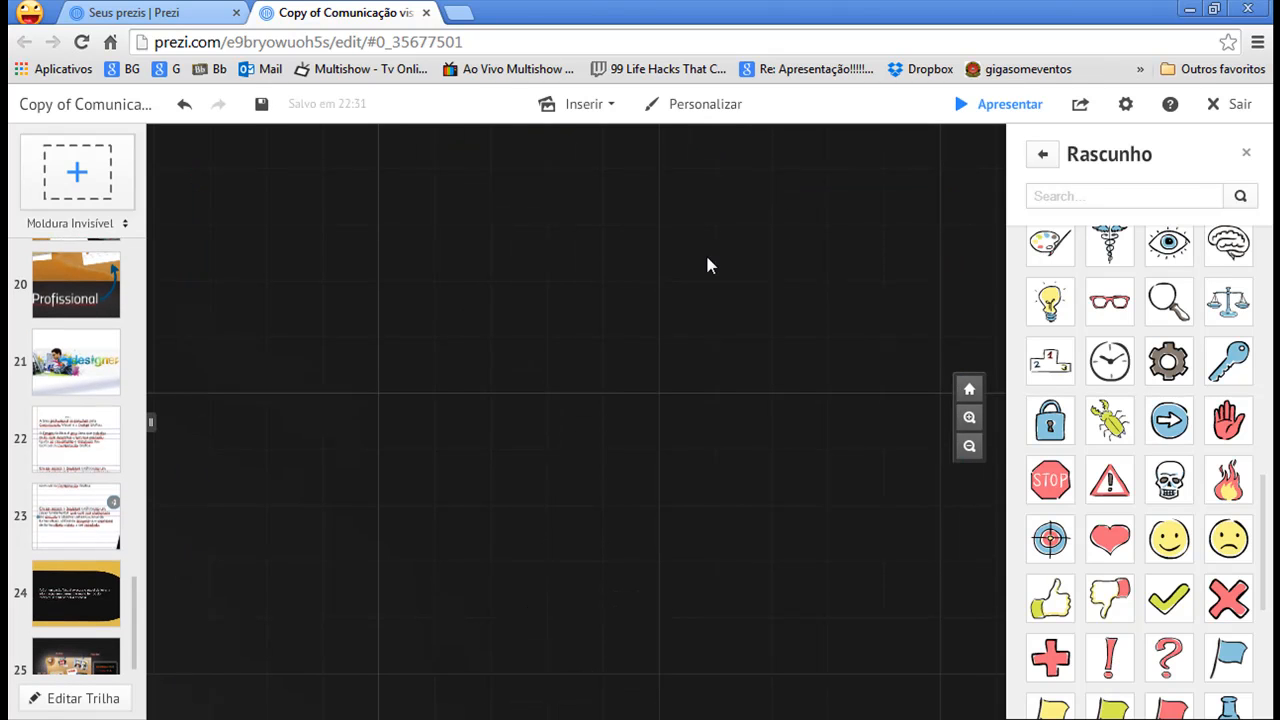
{"action": "left_click", "coordinate": [1246, 154]}
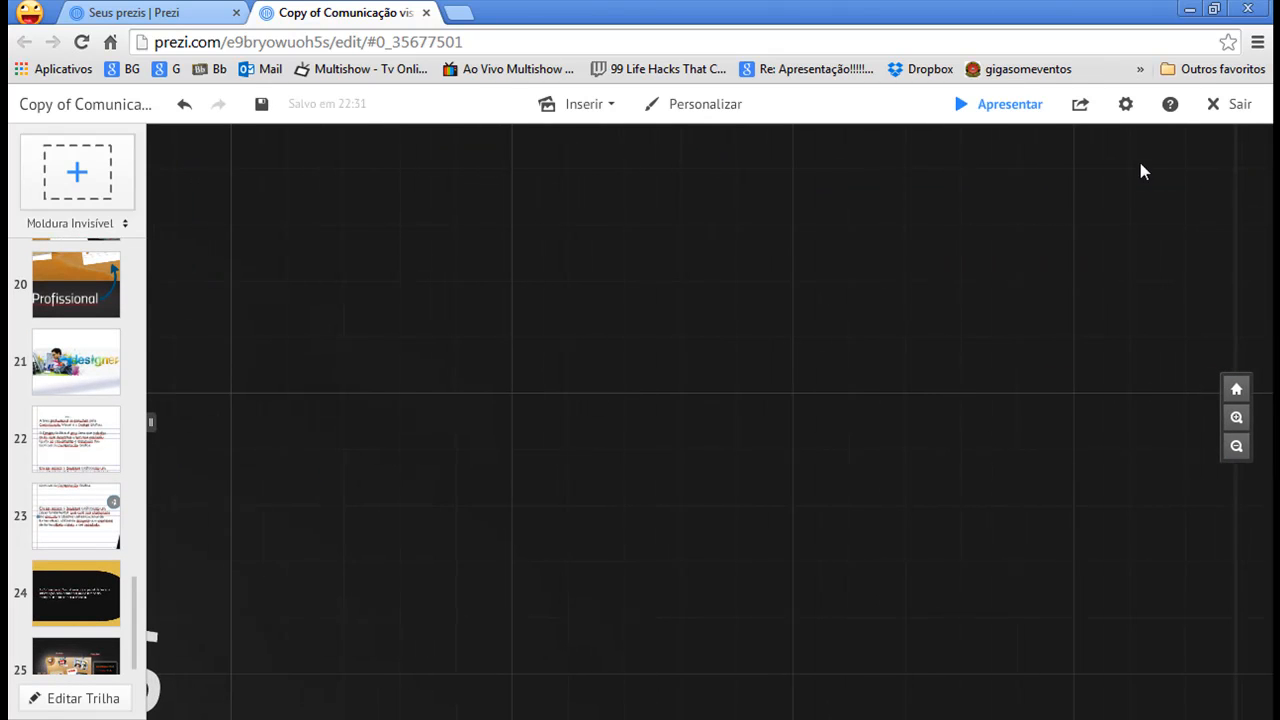
{"action": "left_click", "coordinate": [1237, 391]}
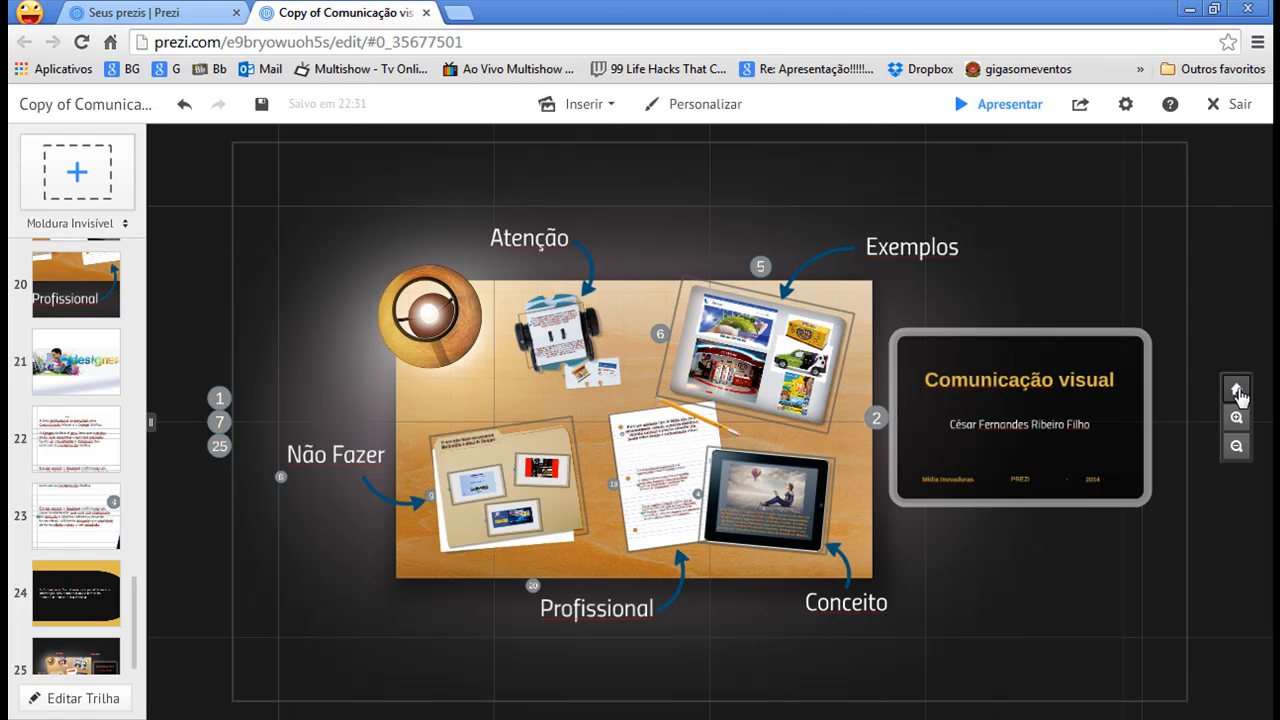
Open the prezi's sharing settings and try the Oculto privacy level before setting it back to Público
{"action": "left_click", "coordinate": [1082, 104]}
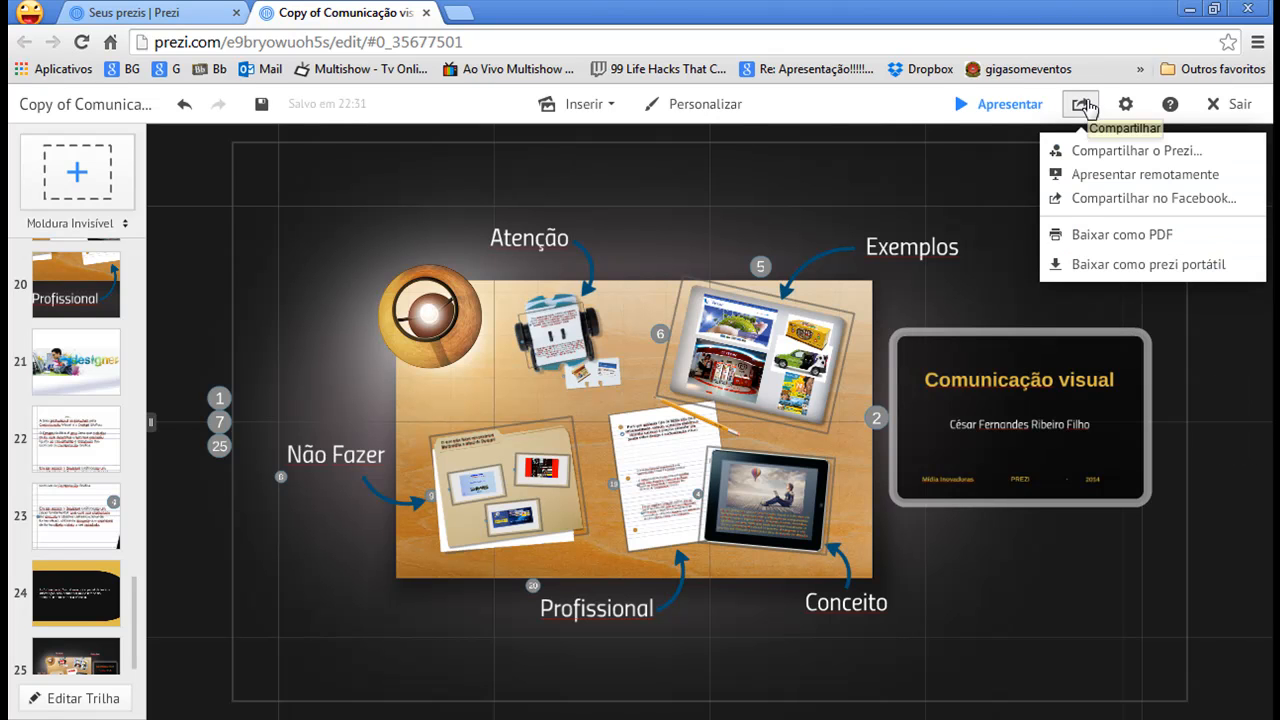
{"action": "left_click", "coordinate": [1176, 152]}
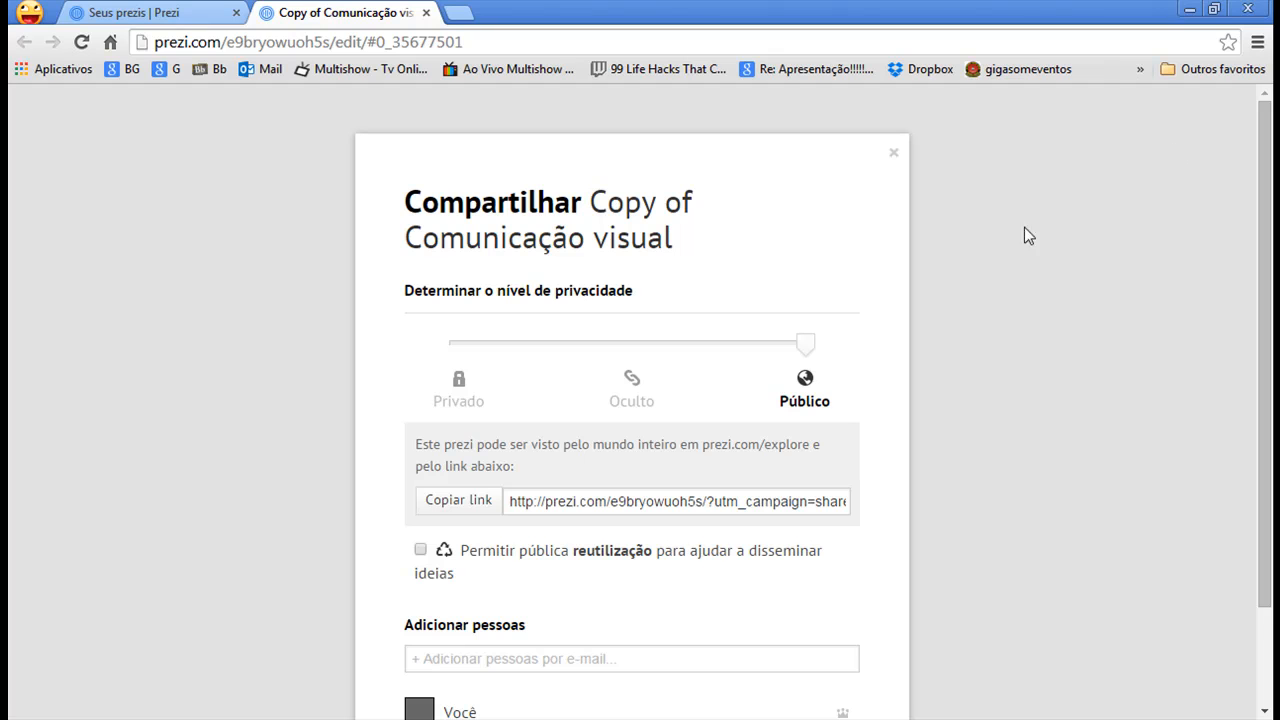
{"action": "mouse_move", "coordinate": [806, 346]}
{"action": "left_mouse_down"}
{"action": "mouse_move", "coordinate": [632, 345]}
{"action": "mouse_move", "coordinate": [806, 345]}
{"action": "left_mouse_up"}
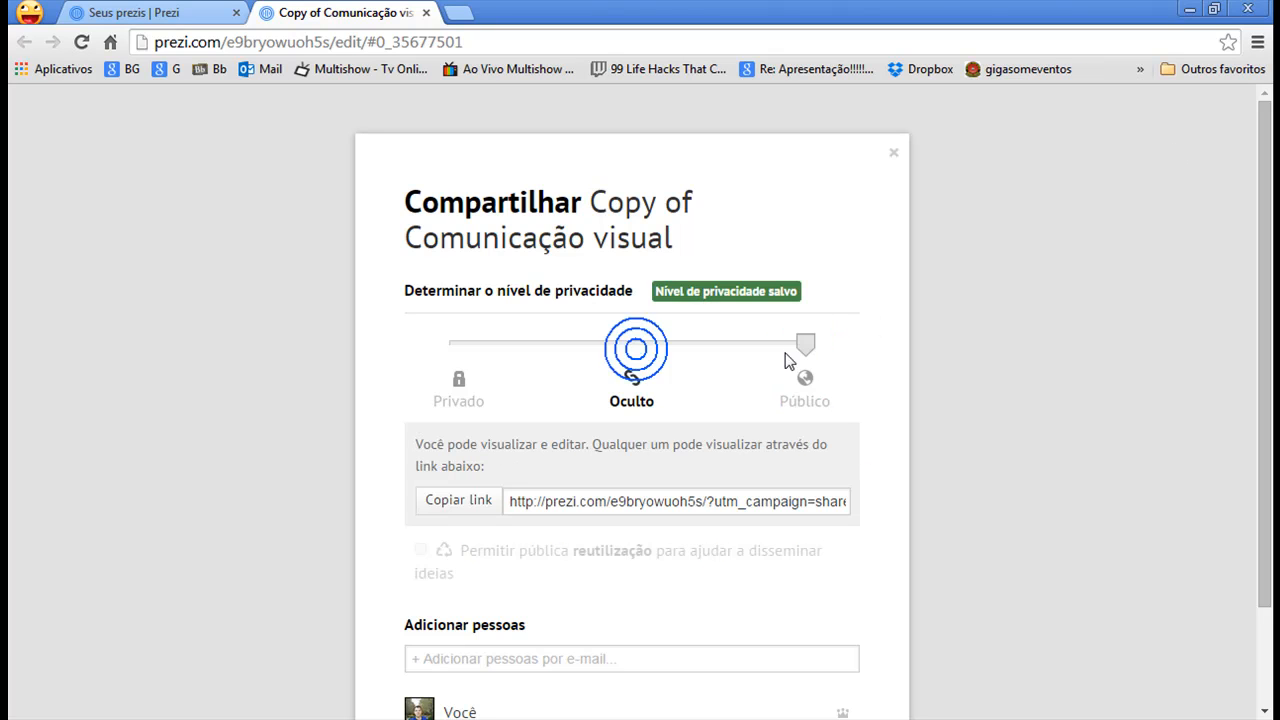
Examine the prezi's sharing link by selecting it in full, and clear the selection
{"action": "left_click", "coordinate": [665, 500]}
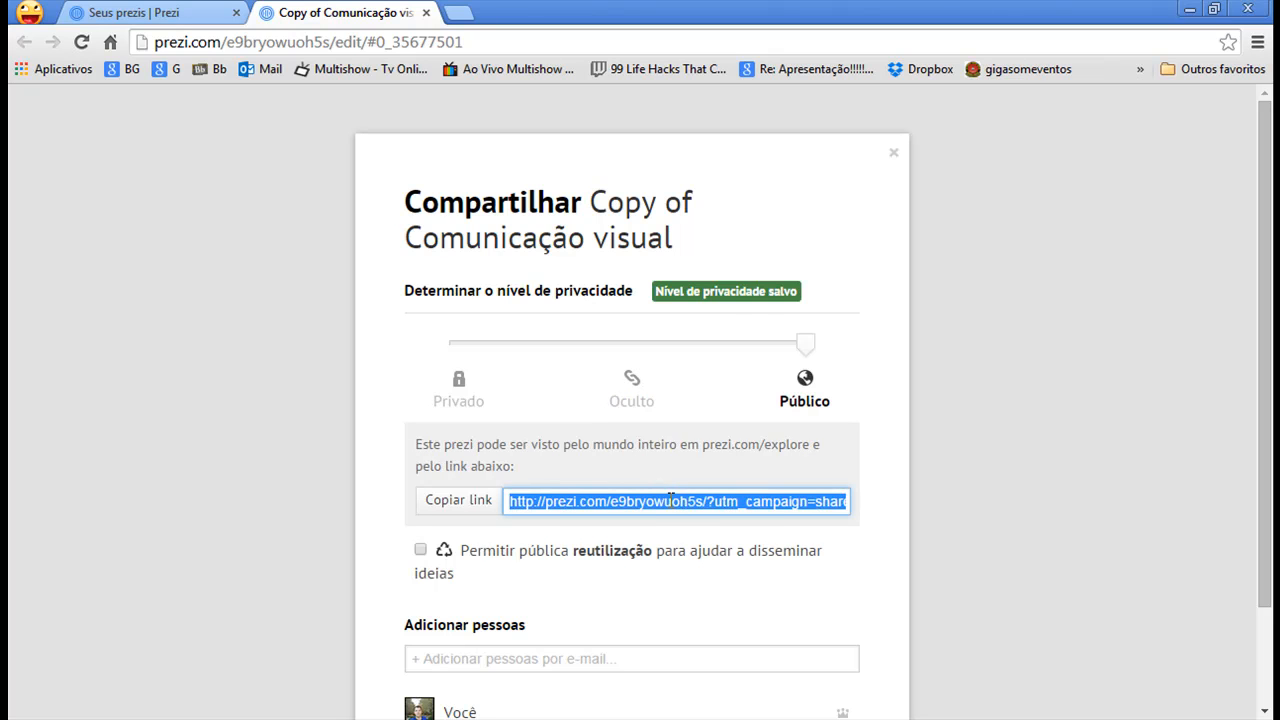
{"action": "right_click", "coordinate": [669, 499]}
{"action": "left_click", "coordinate": [811, 250]}
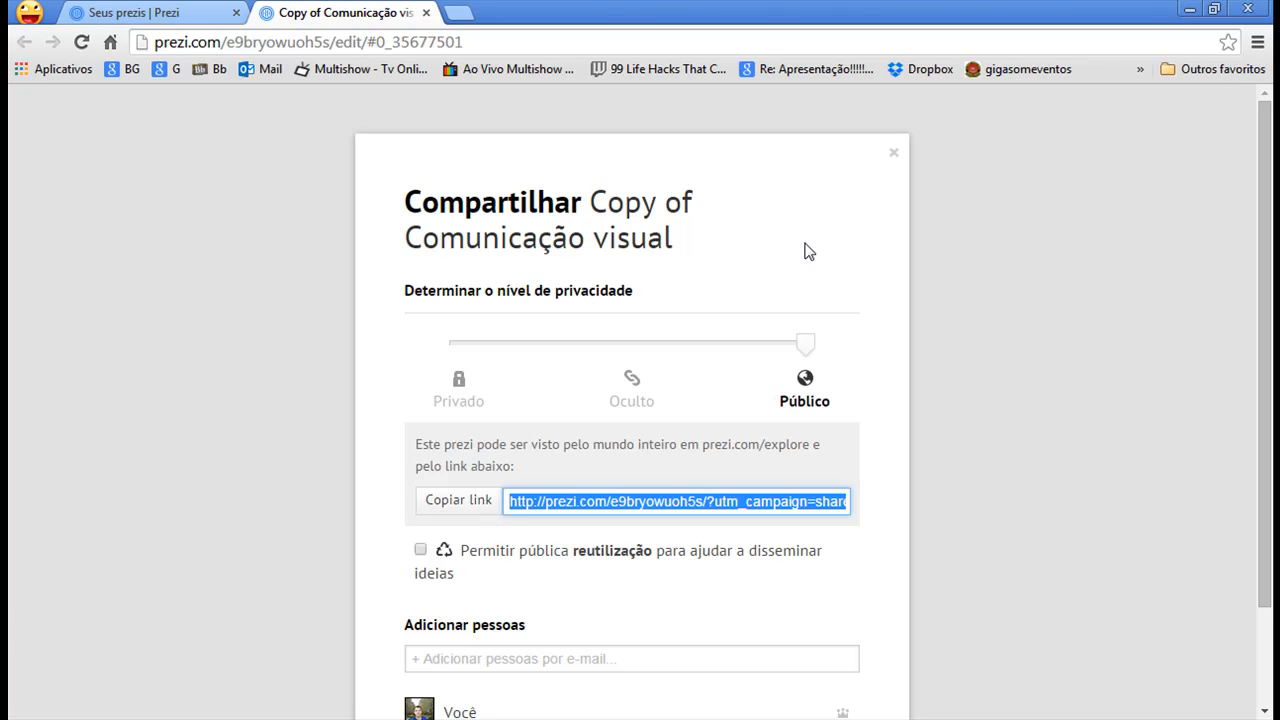
{"action": "left_click", "coordinate": [595, 520]}
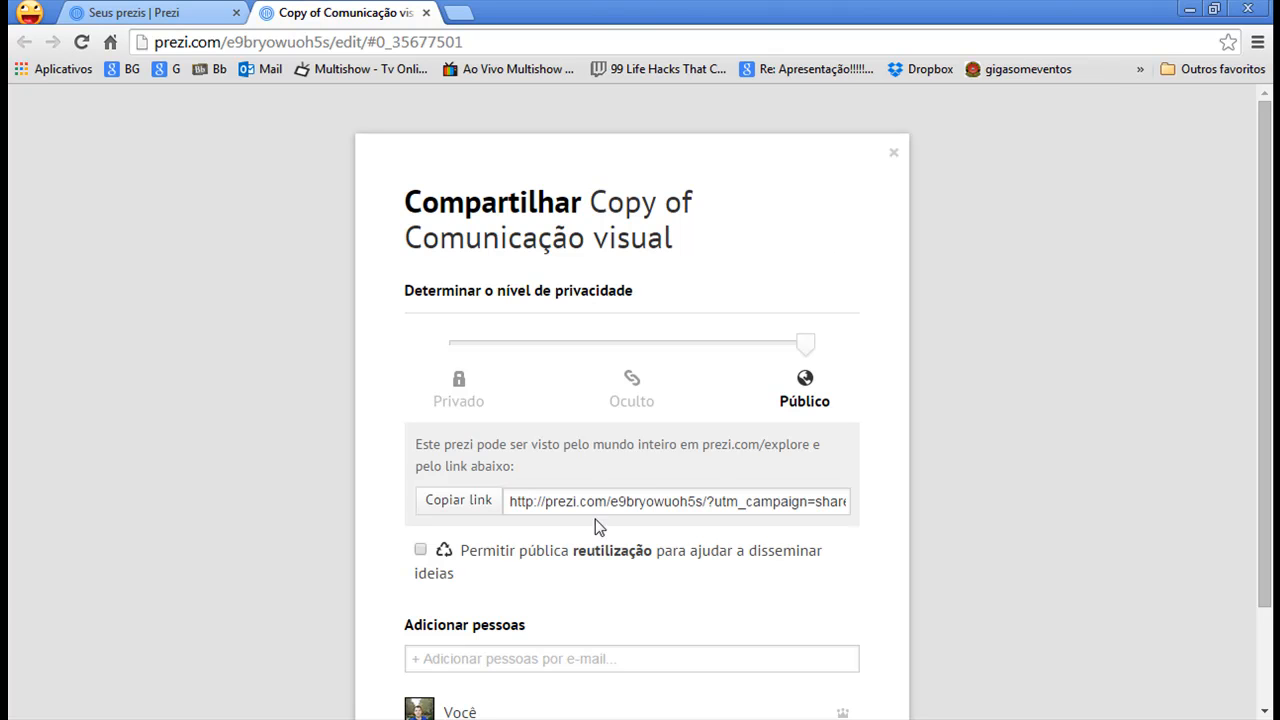
Try allowing public reuse of the prezi, turn the permission off again, and close the sharing settings
{"action": "left_click", "coordinate": [419, 551]}
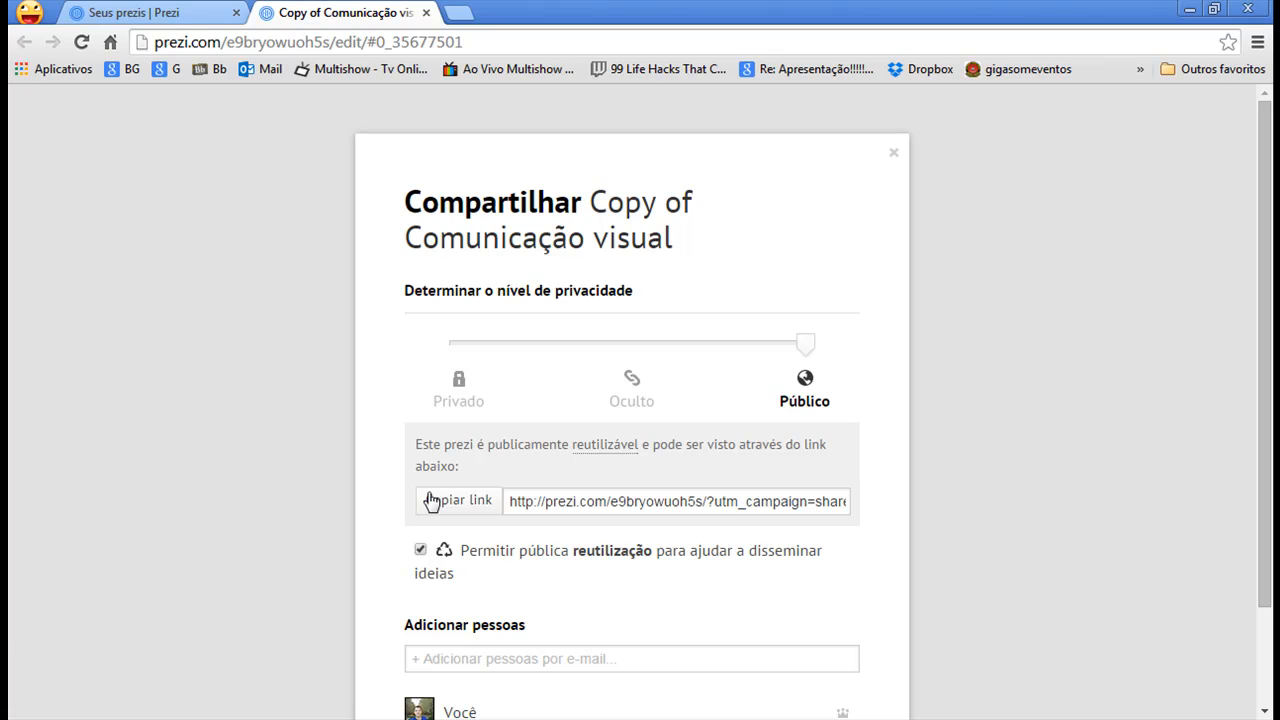
{"action": "left_click", "coordinate": [420, 551]}
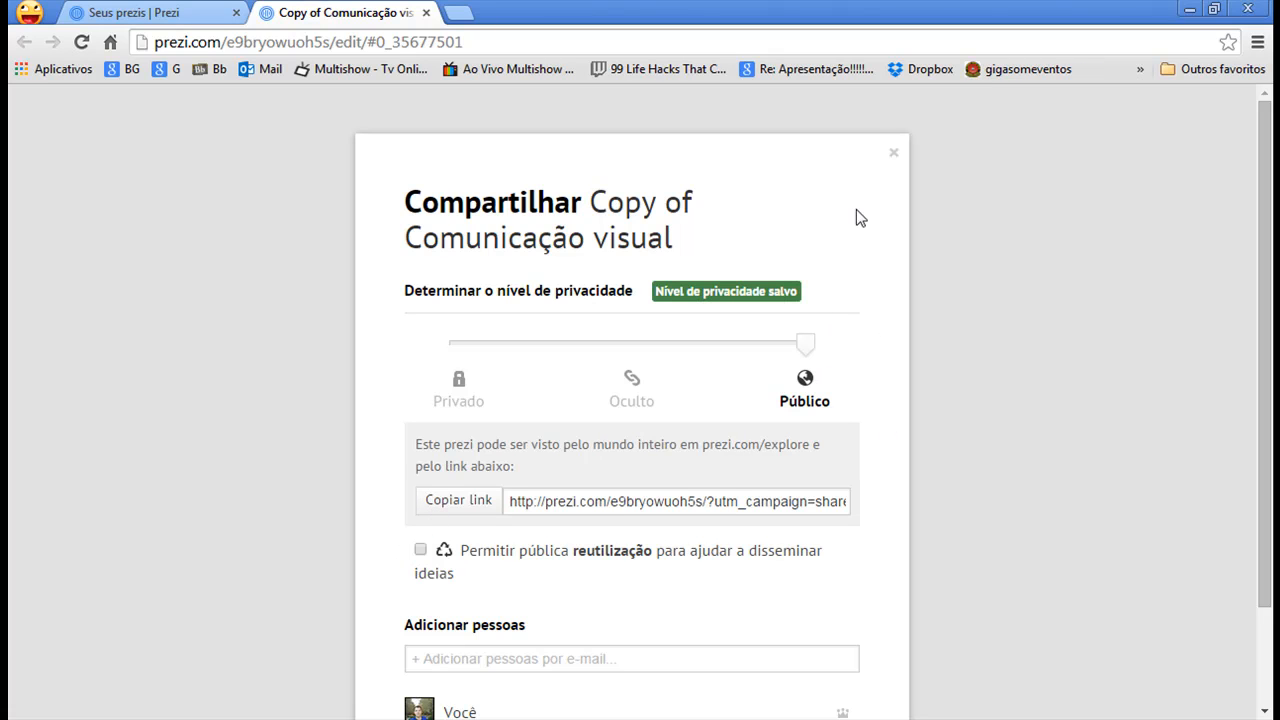
{"action": "left_click", "coordinate": [891, 156]}
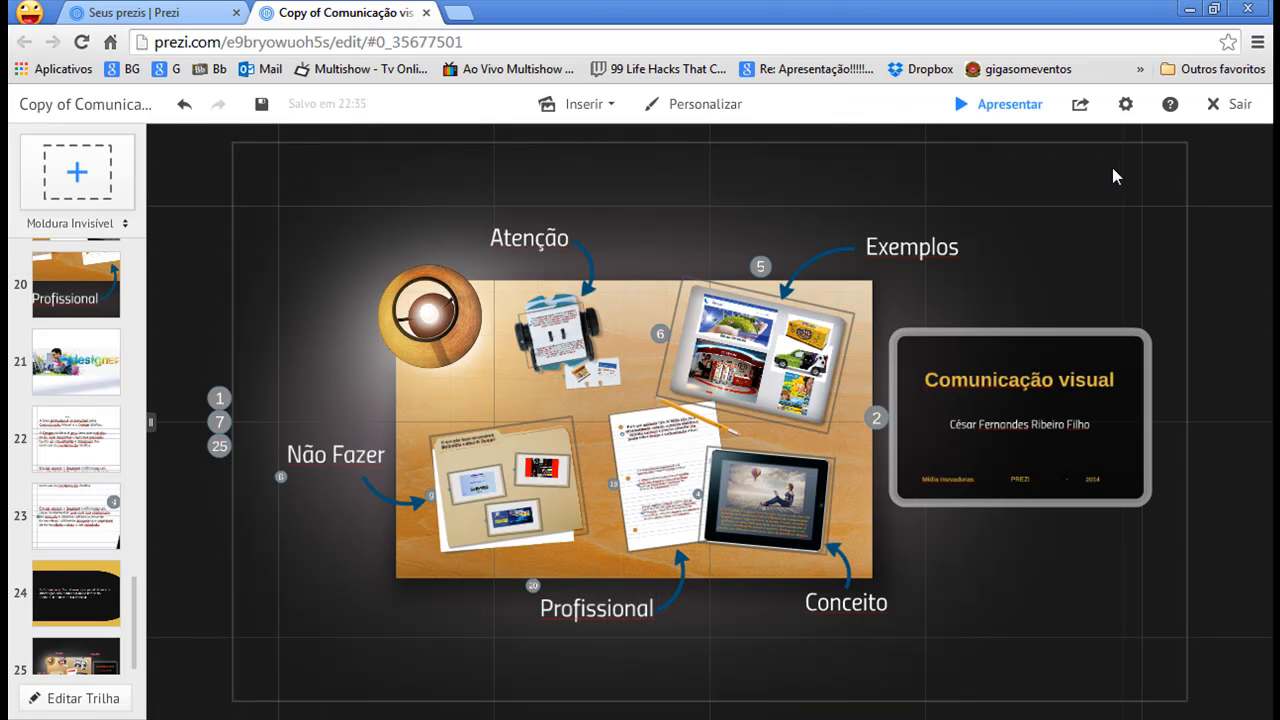
Examine the screen proportion and shortcut settings, and the options for sharing, remote presenting and downloading the prezi
{"action": "left_click", "coordinate": [1125, 106]}
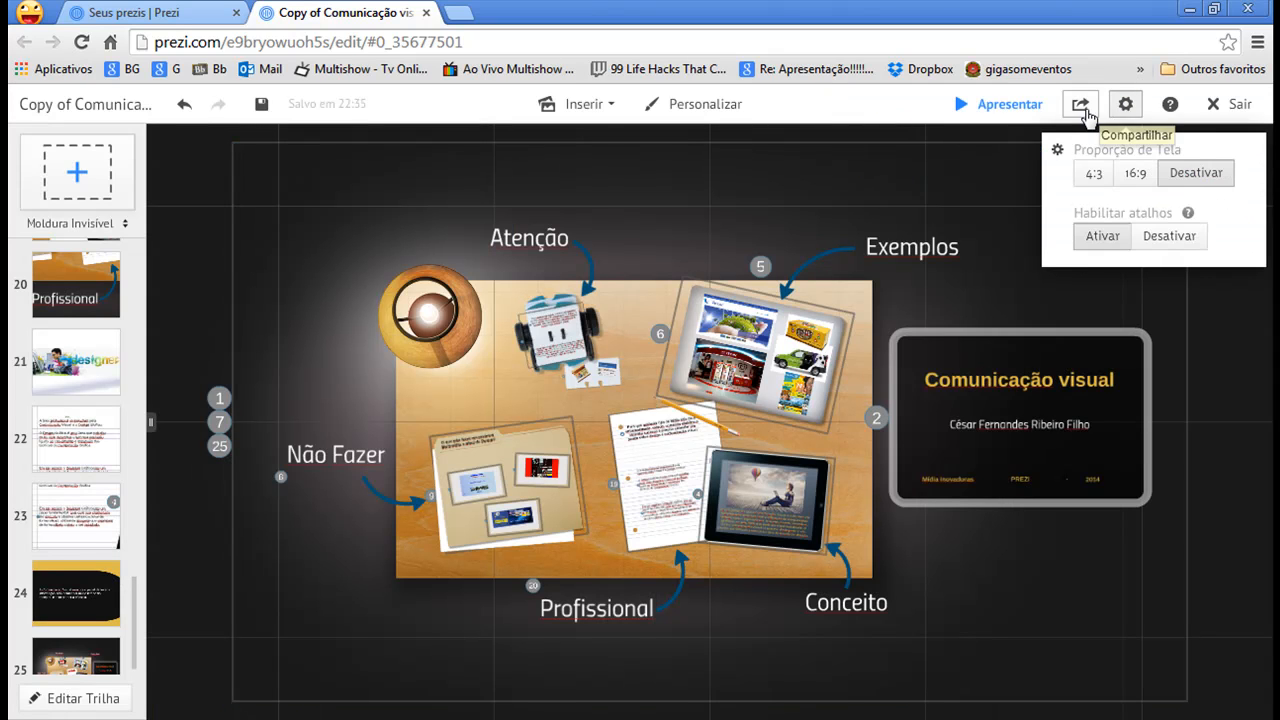
{"action": "left_click", "coordinate": [1083, 106]}
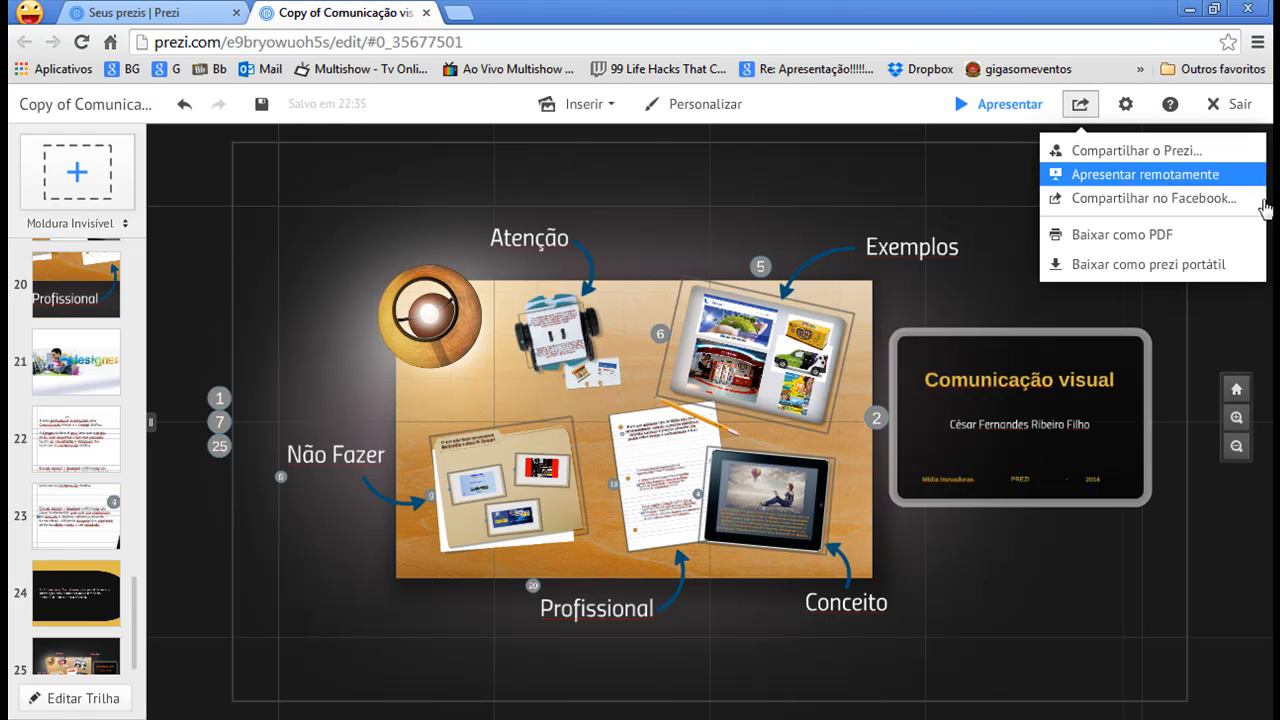